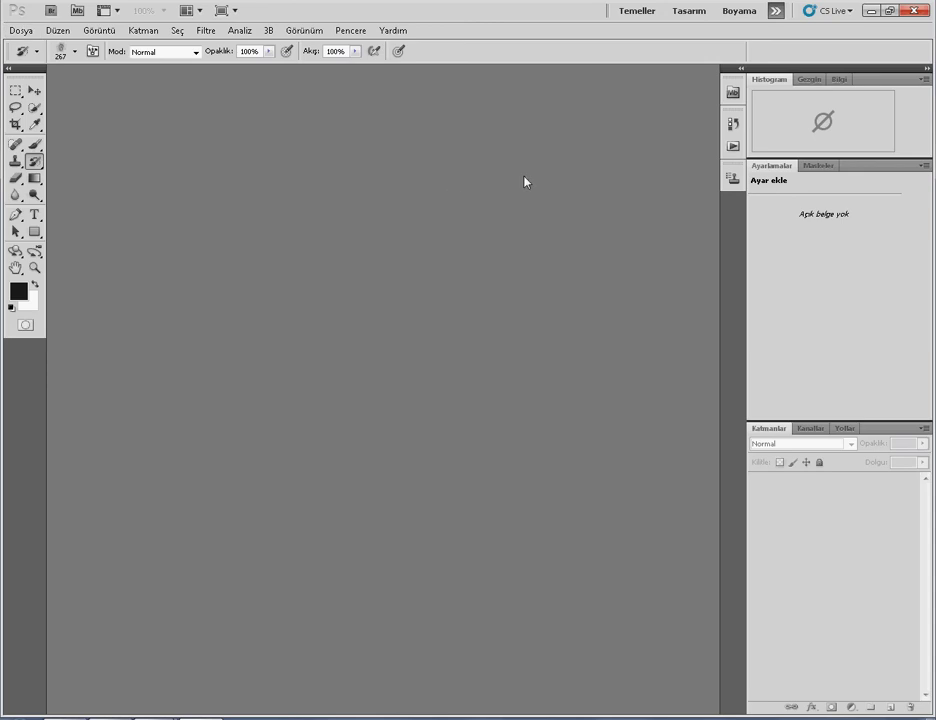
# Step: Open the 2sbfc image from the desktop
pyautogui.click(20, 30)
pyautogui.click(27, 59)
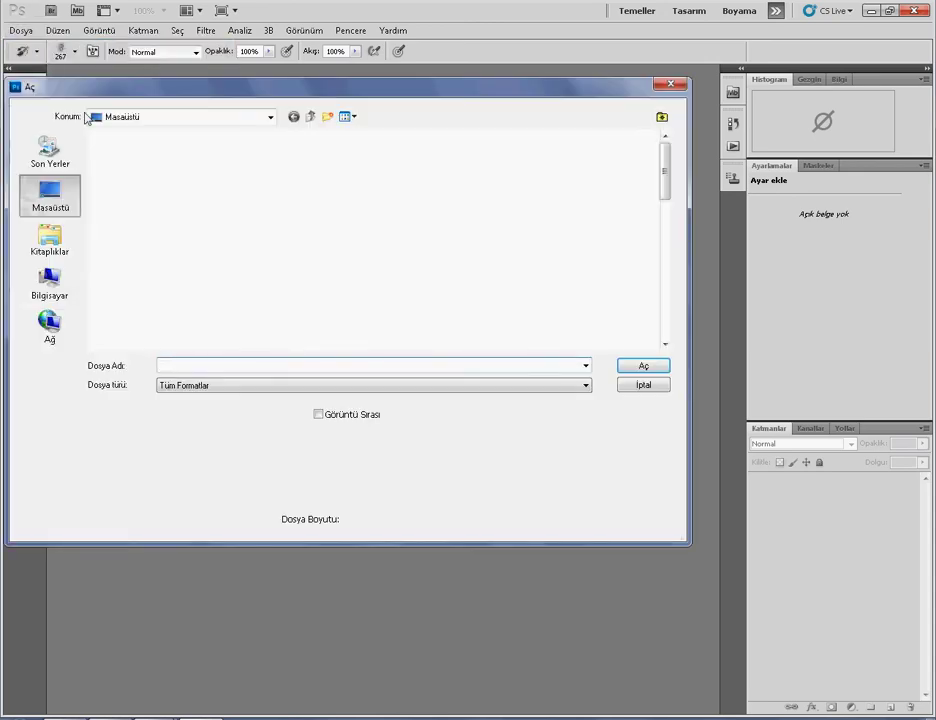
pyautogui.scroll(-5, 669, 250)
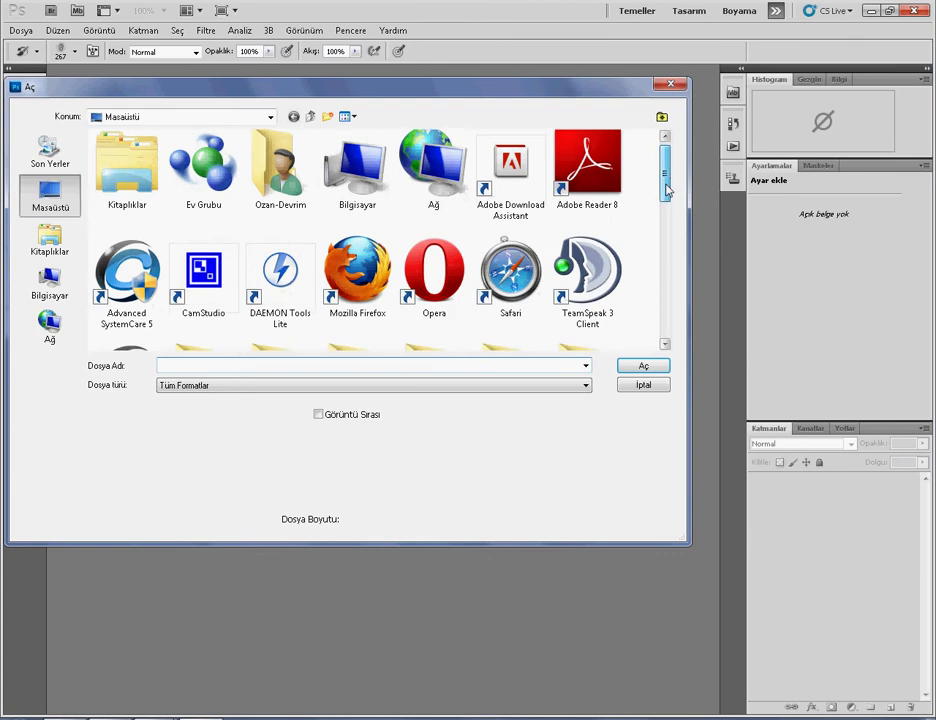
pyautogui.moveTo(669, 258)
pyautogui.mouseDown()
pyautogui.moveTo(668, 331)
pyautogui.moveTo(665, 248)
pyautogui.mouseUp()
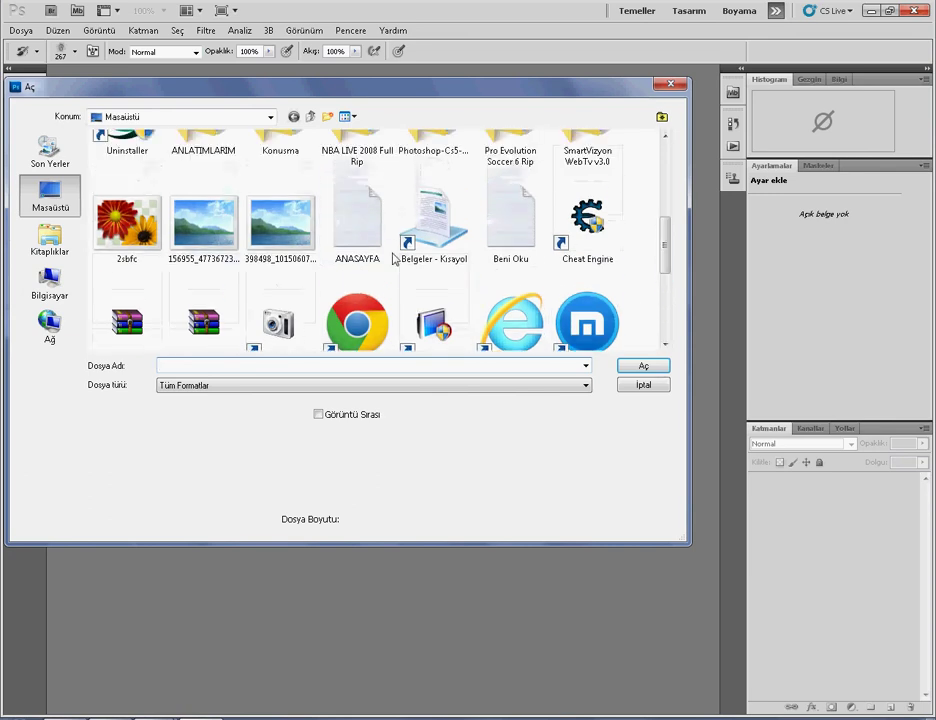
pyautogui.click(148, 217)
pyautogui.click(643, 366)
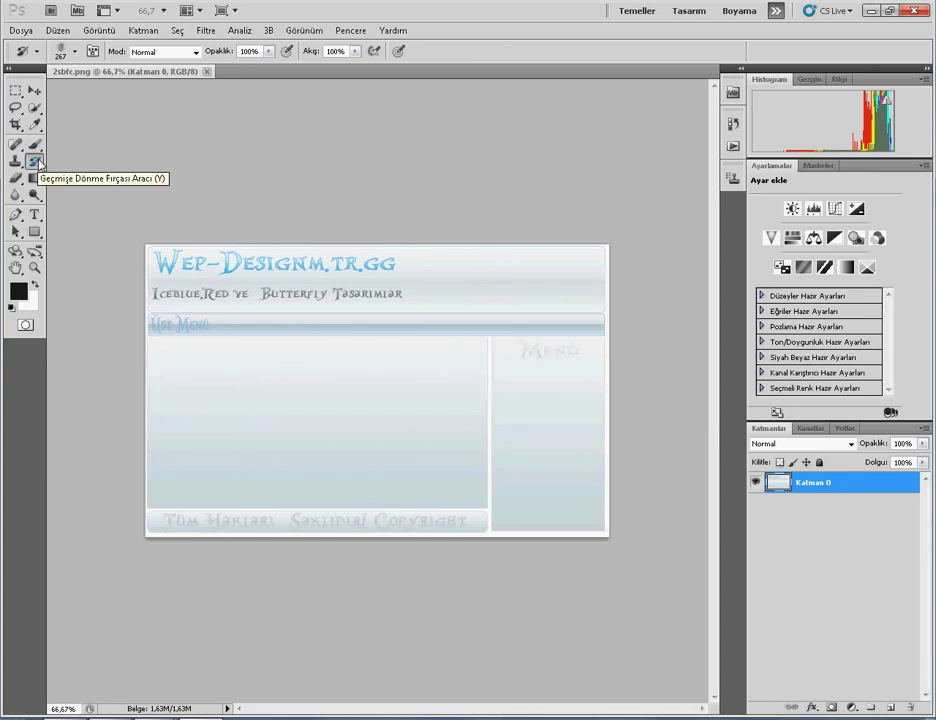
# Step: Draw a full-width slice about 950 x 258 px across the middle content area of the layout with the Slice tool
pyautogui.click(37, 162)
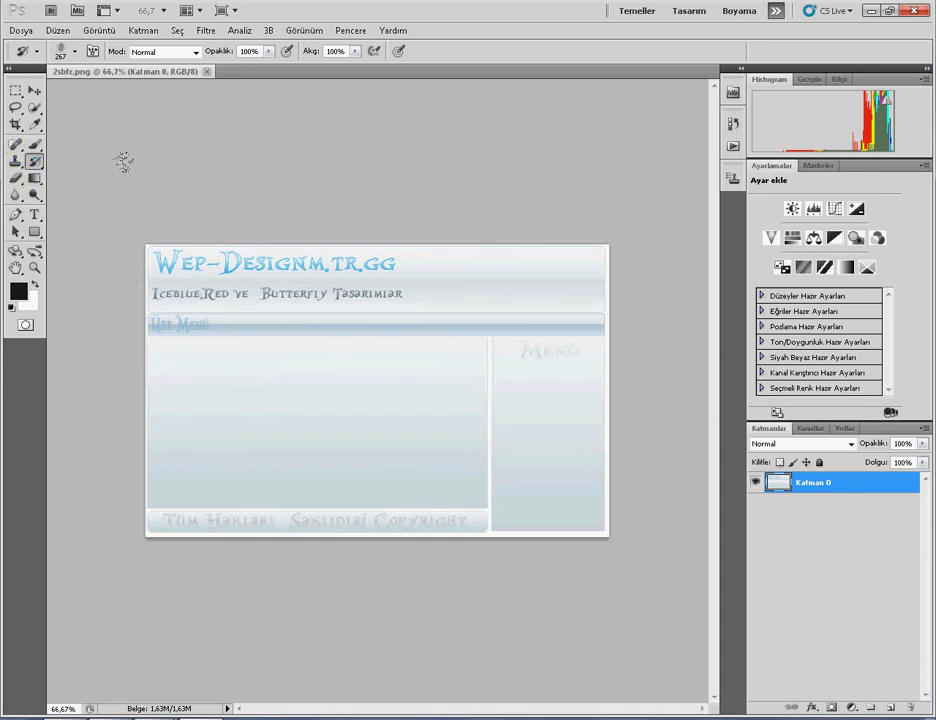
pyautogui.click(15, 90)
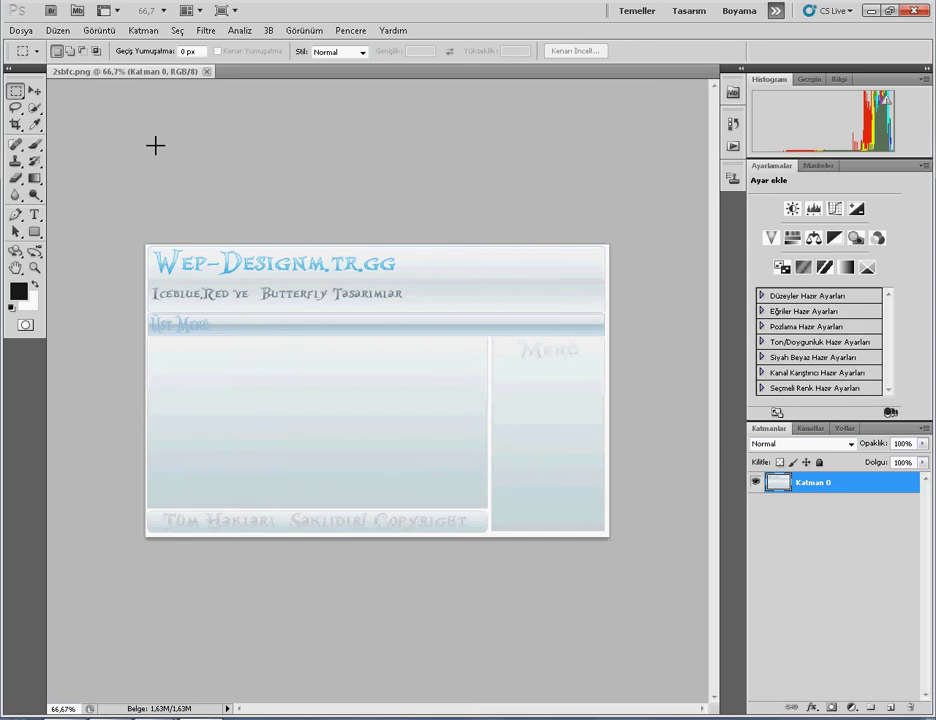
pyautogui.click(34, 109)
pyautogui.click(34, 125)
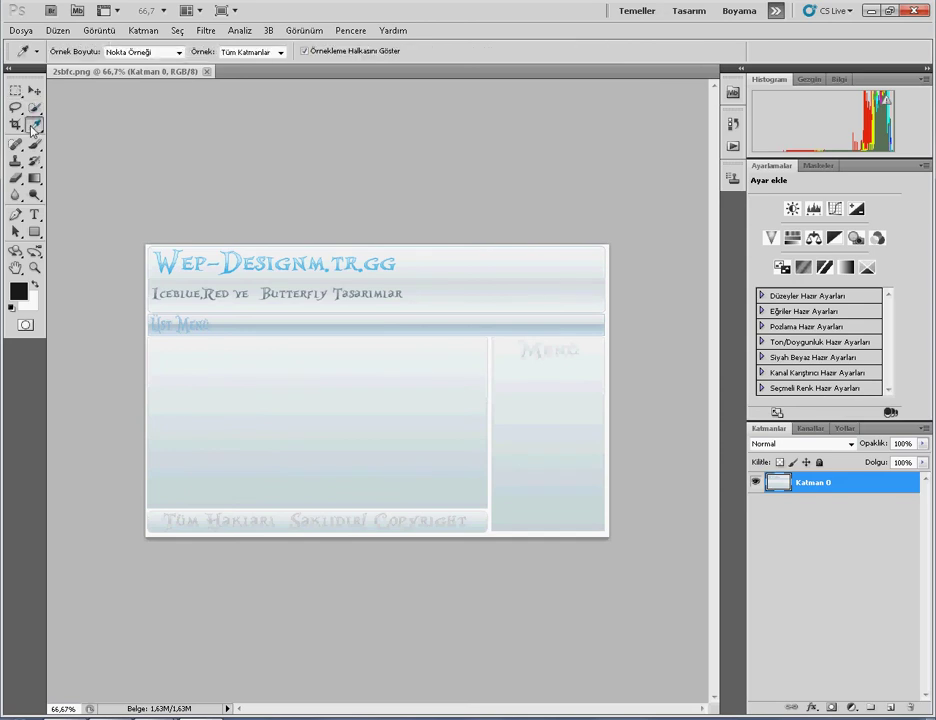
pyautogui.click(15, 124)
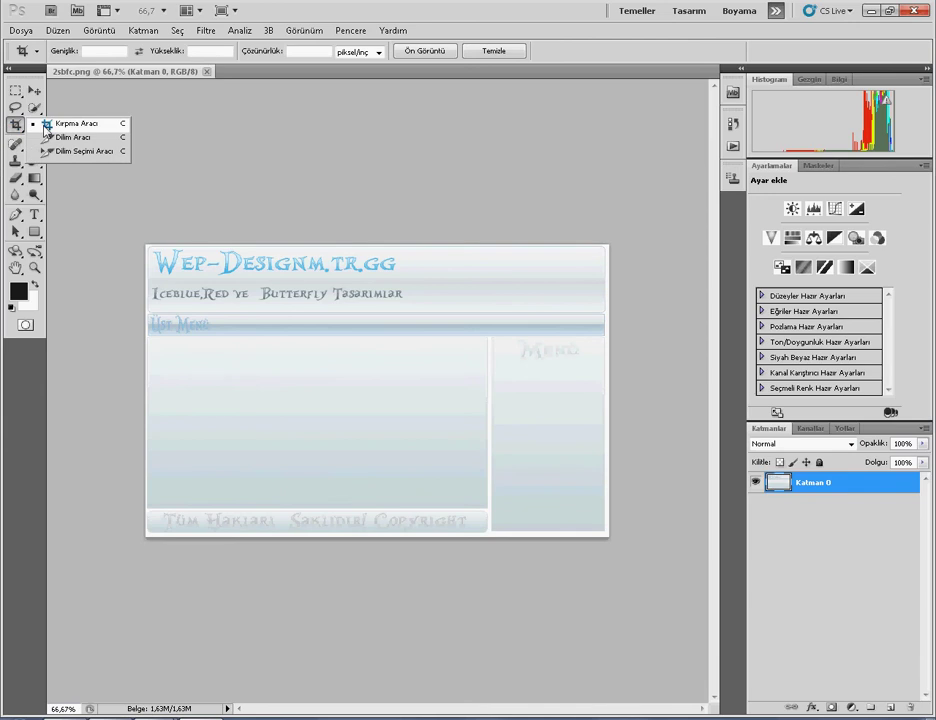
pyautogui.click(63, 137)
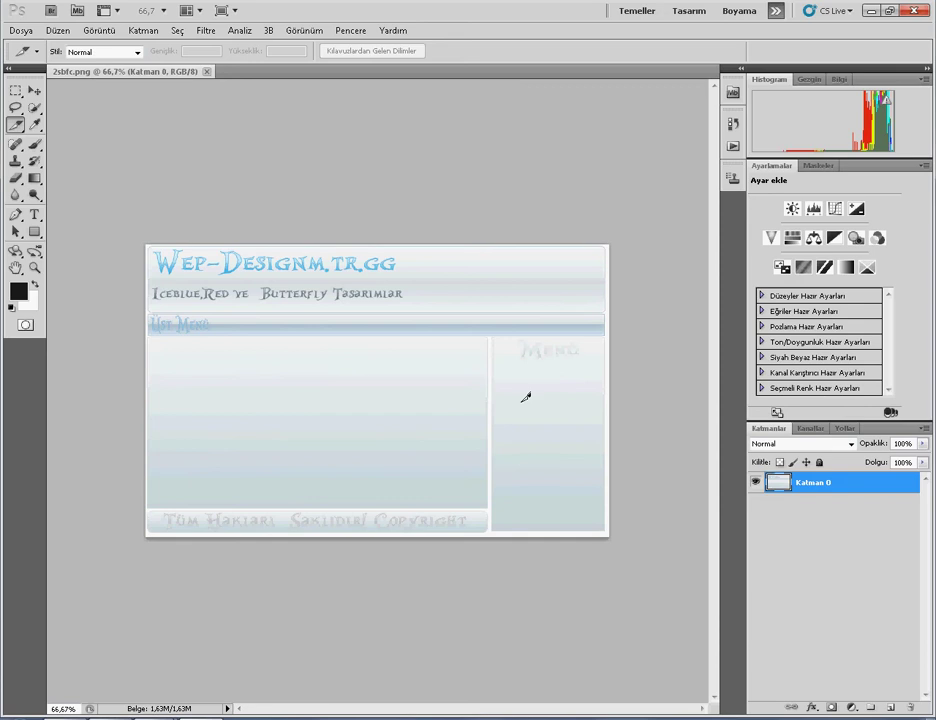
pyautogui.moveTo(138, 453); pyautogui.dragTo(108, 489)
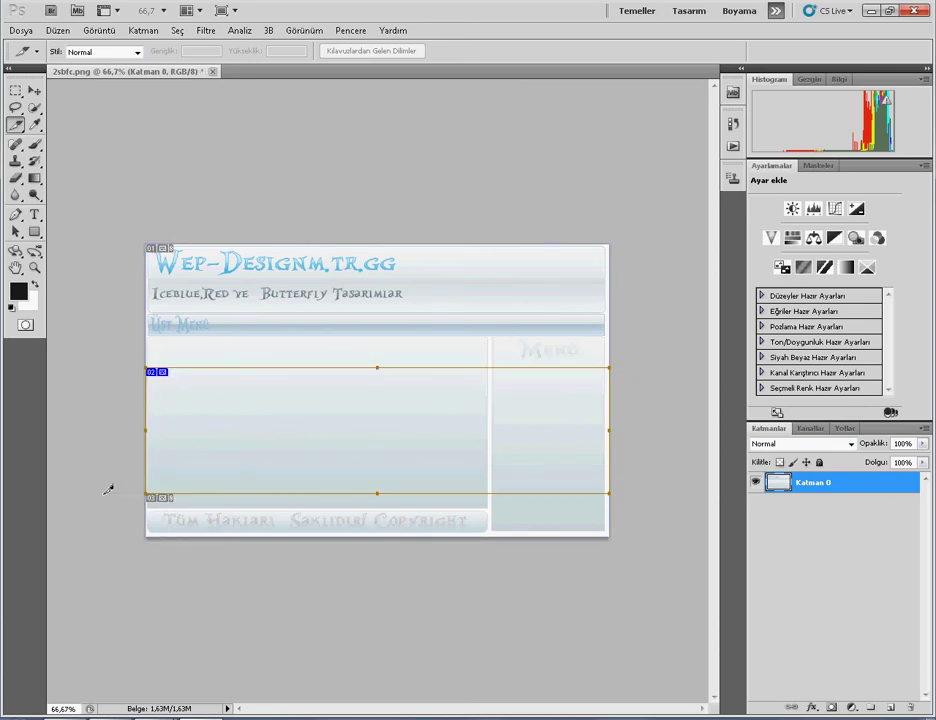
# Step: Save all slices for web as GIF images only, named 2sbfc, on the desktop, and exit Photoshop without saving the document
pyautogui.click(11, 34)
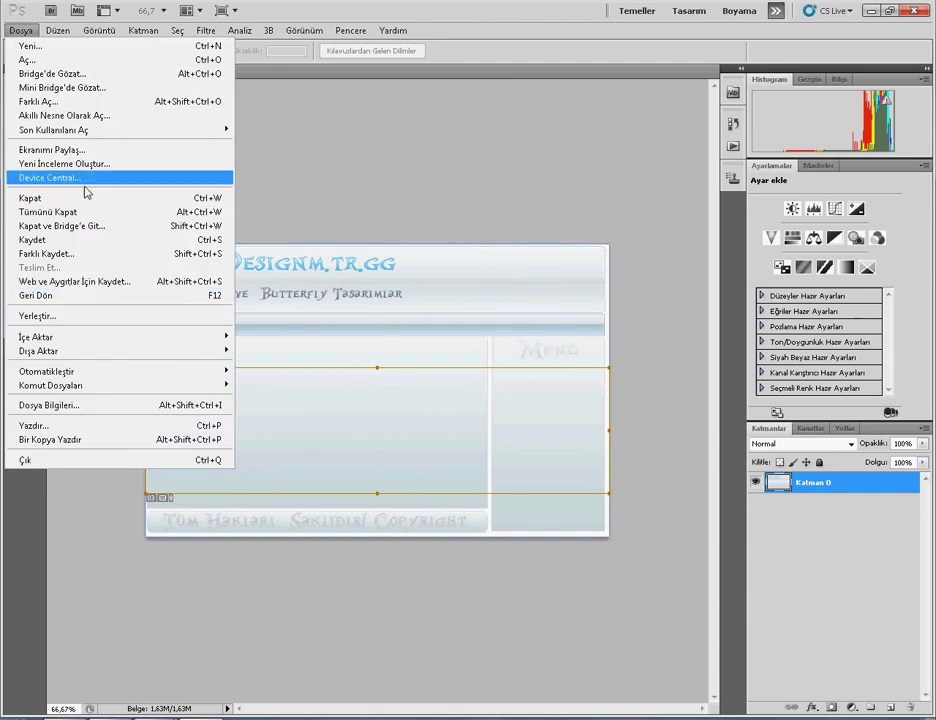
pyautogui.click(118, 282)
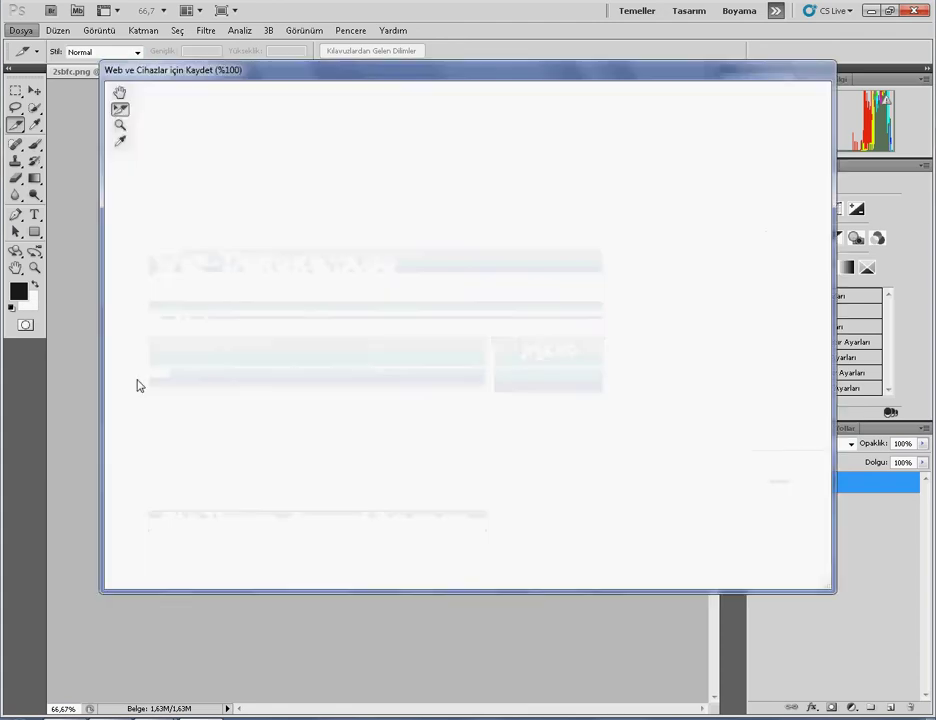
pyautogui.click(587, 577)
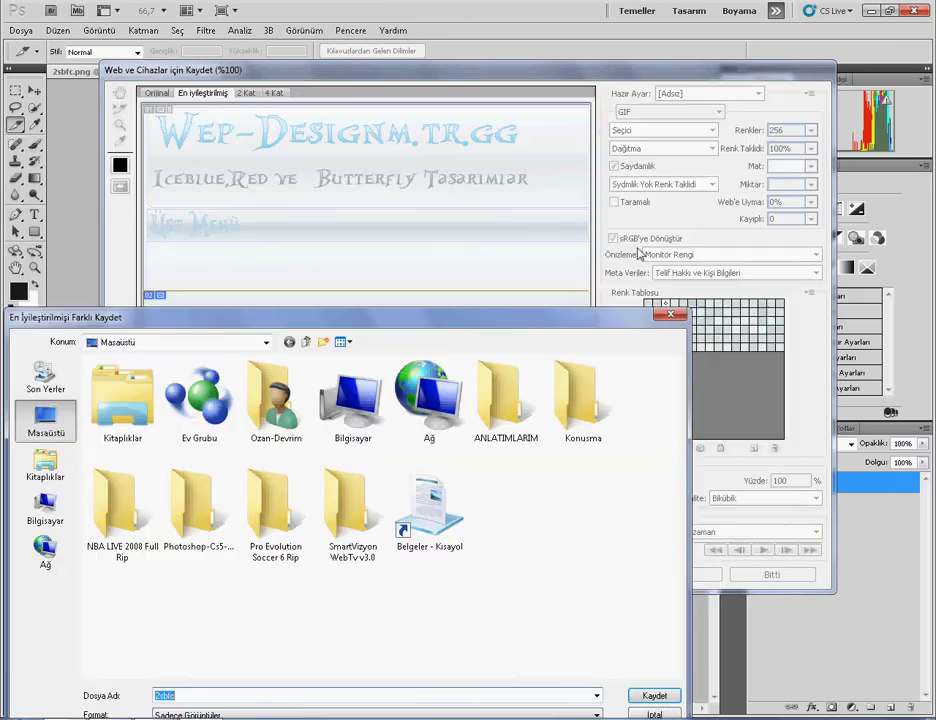
pyautogui.moveTo(593, 320); pyautogui.dragTo(682, 122)
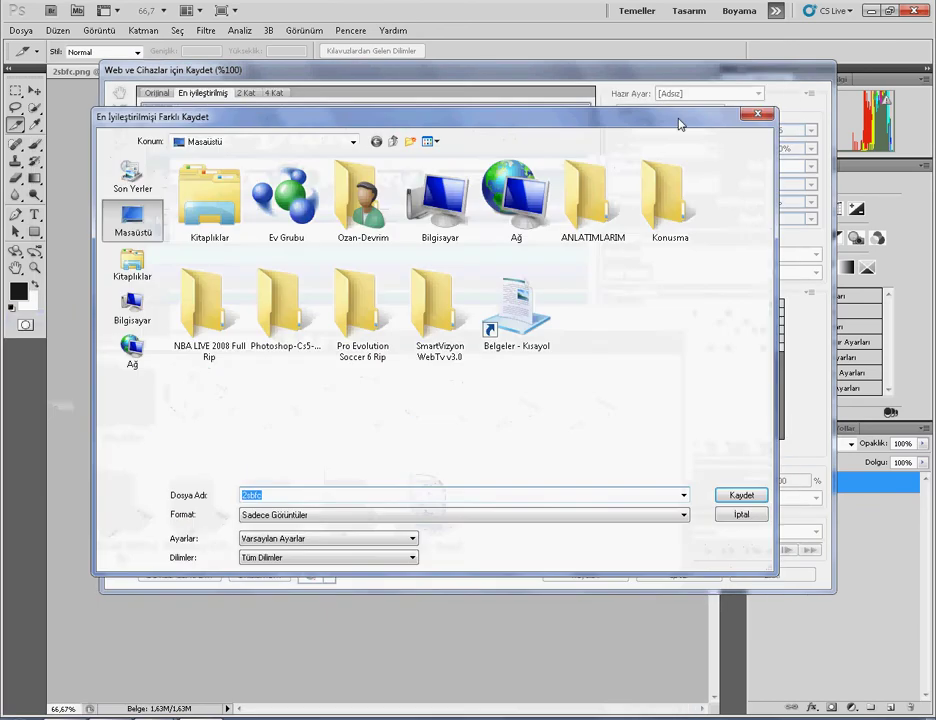
pyautogui.click(737, 496)
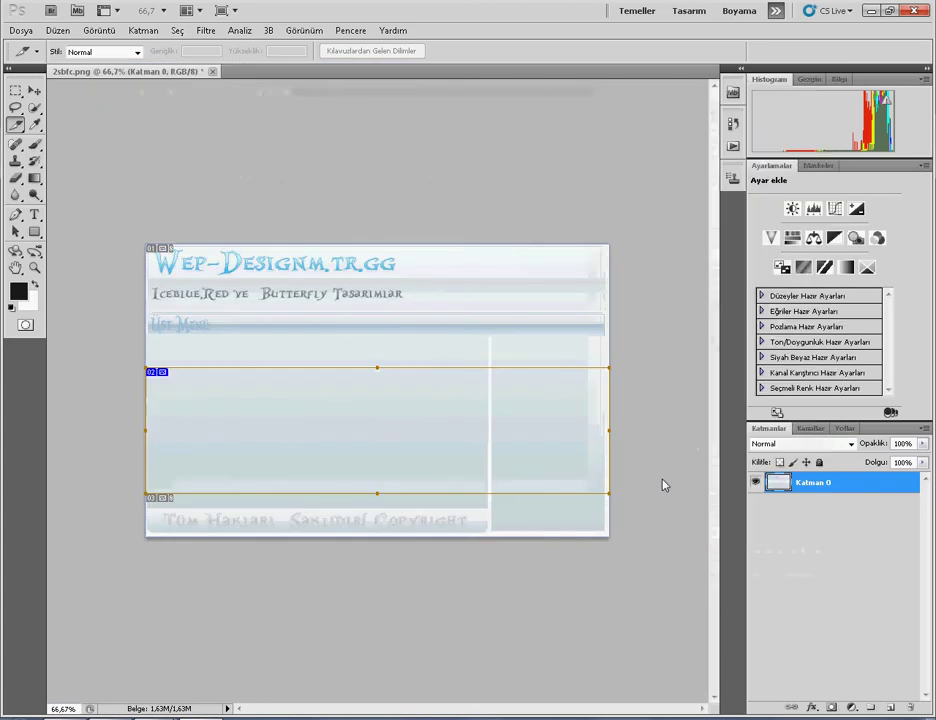
pyautogui.click(913, 10)
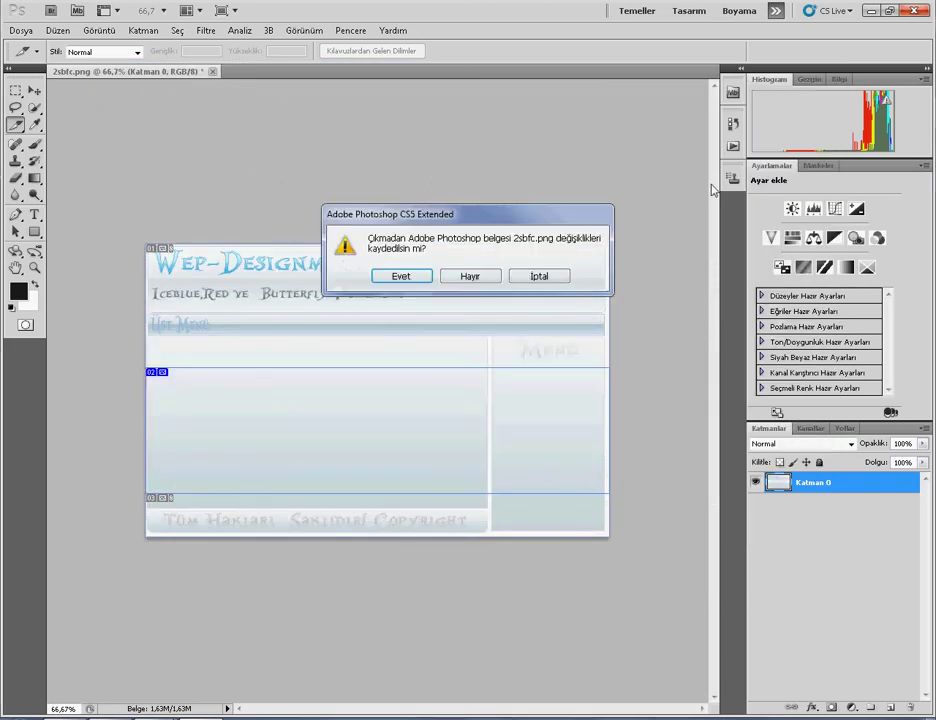
pyautogui.click(474, 213)
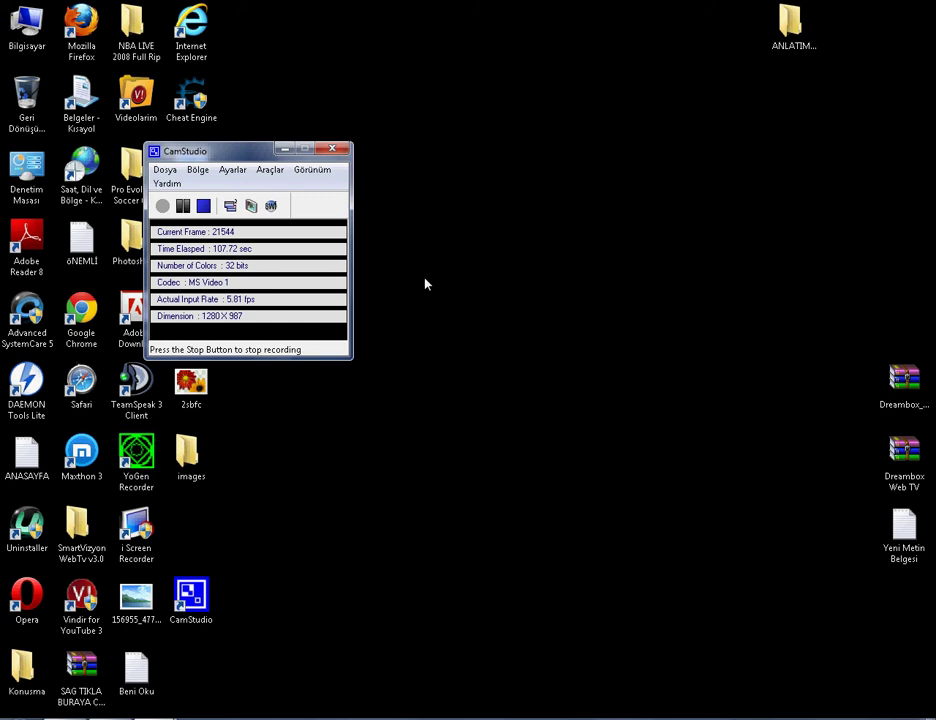
# Step: Open the desktop's images folder and view the exported slices 2sbfc_01 and 2sbfc_02 in the browser, closing each after viewing
pyautogui.doubleClick(187, 462)
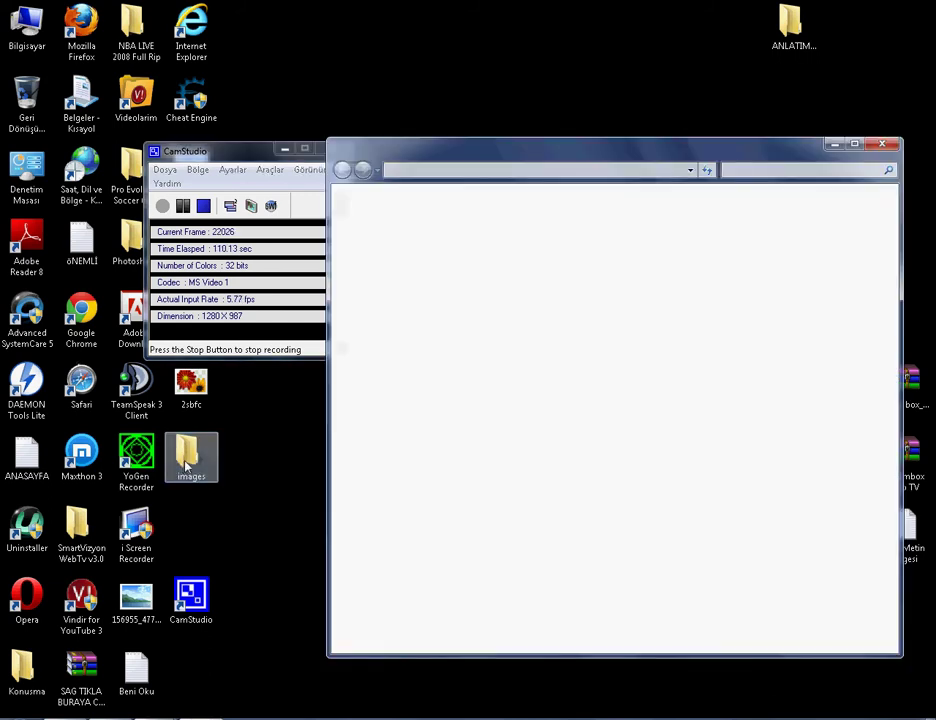
pyautogui.click(491, 270)
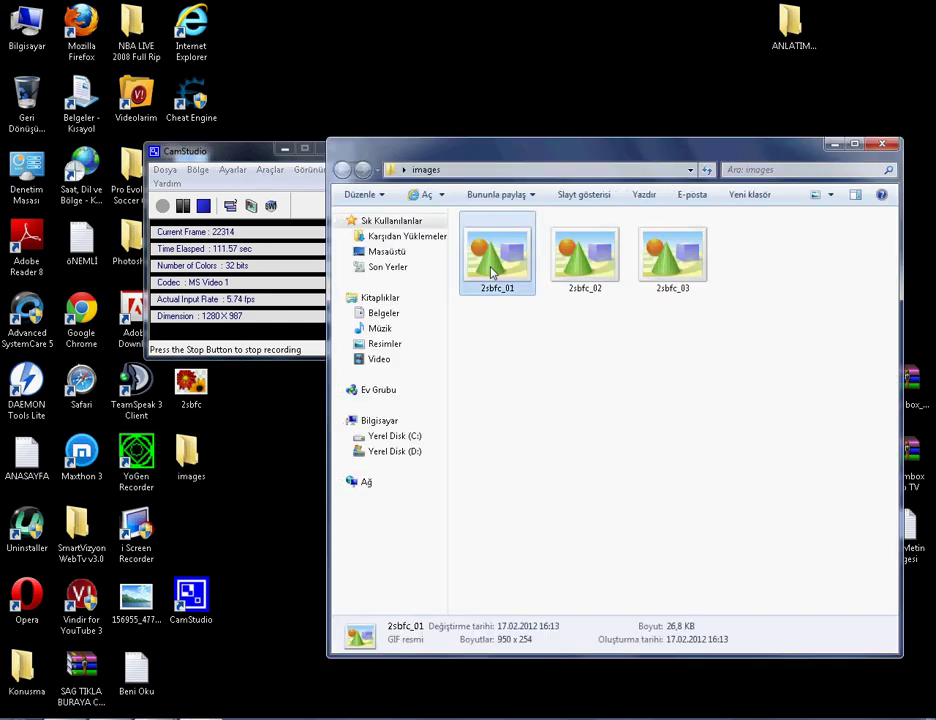
pyautogui.doubleClick(491, 270)
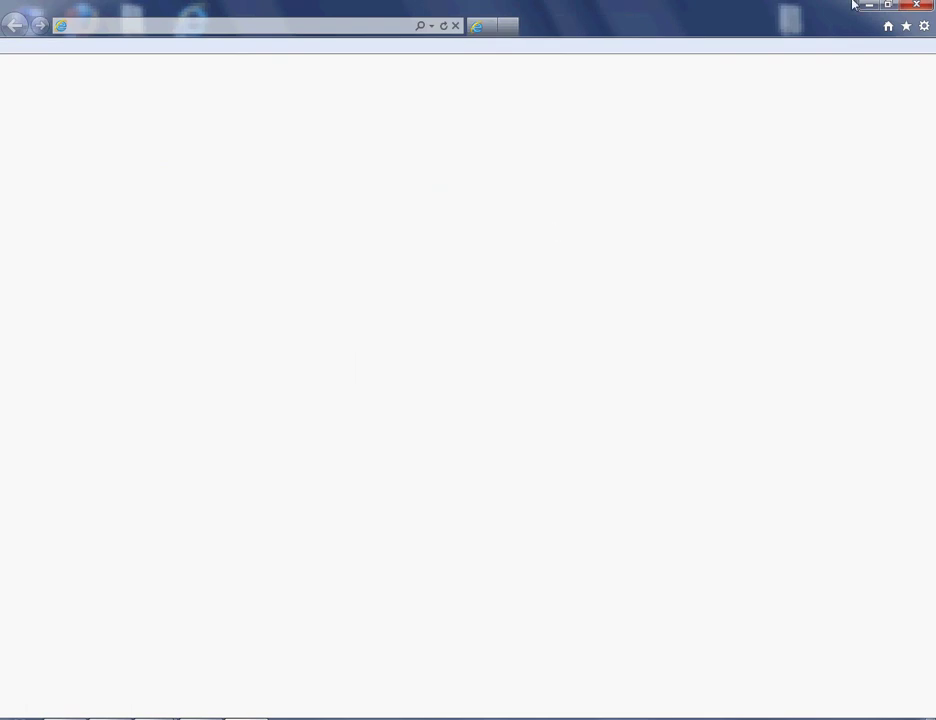
pyautogui.click(913, 7)
pyautogui.click(608, 245)
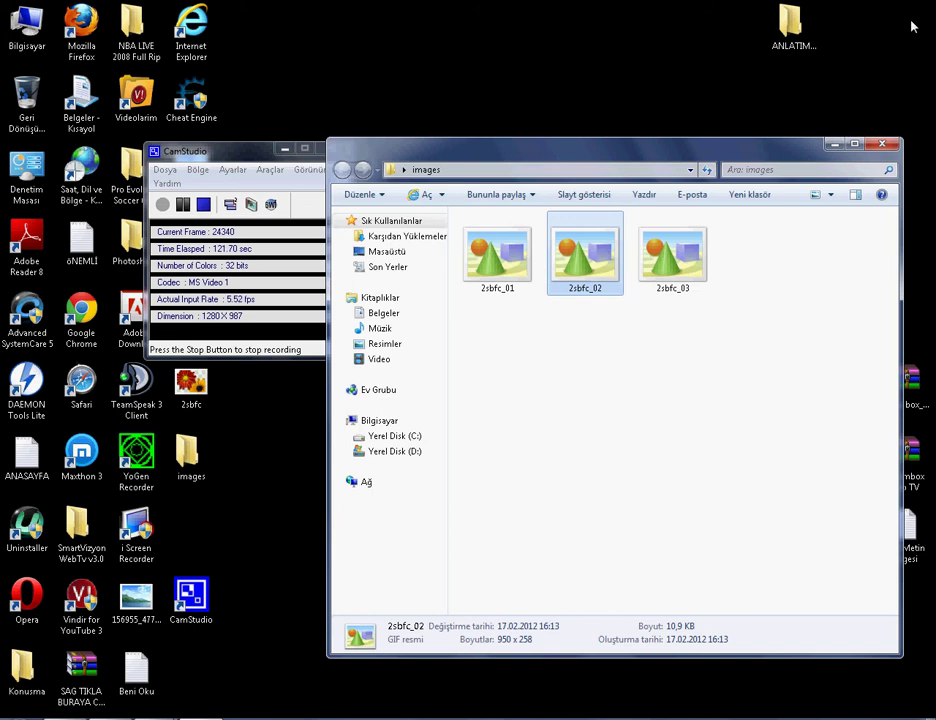
pyautogui.doubleClick(600, 268)
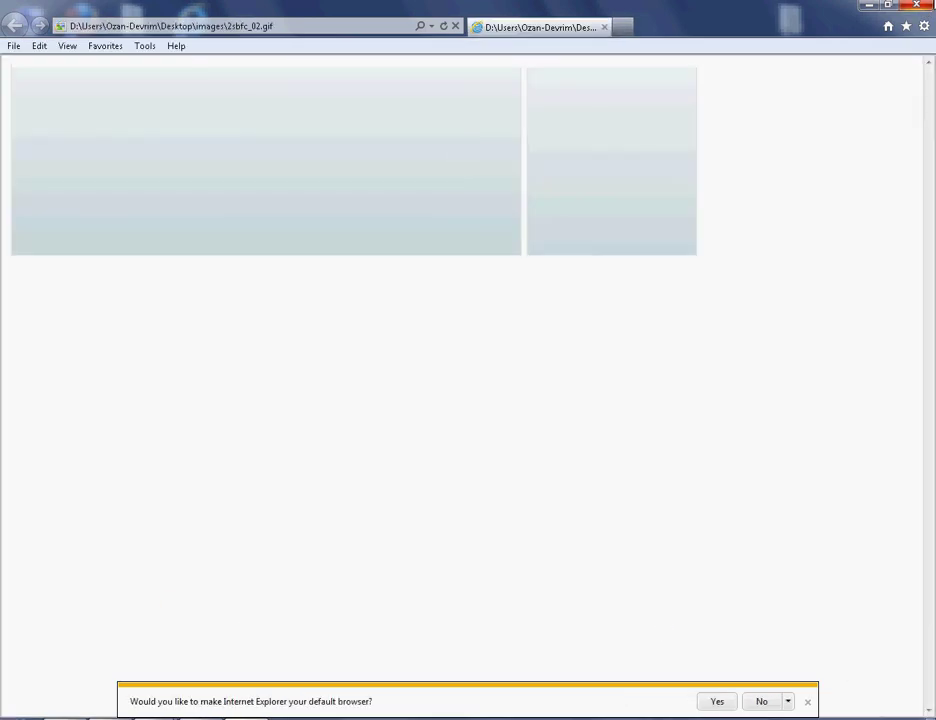
pyautogui.click(916, 5)
# Step: Open 2sbfc_03 for editing in Paint to view the footer slice, minimize CamStudio, and close Paint
pyautogui.click(652, 272)
pyautogui.rightClick(696, 274)
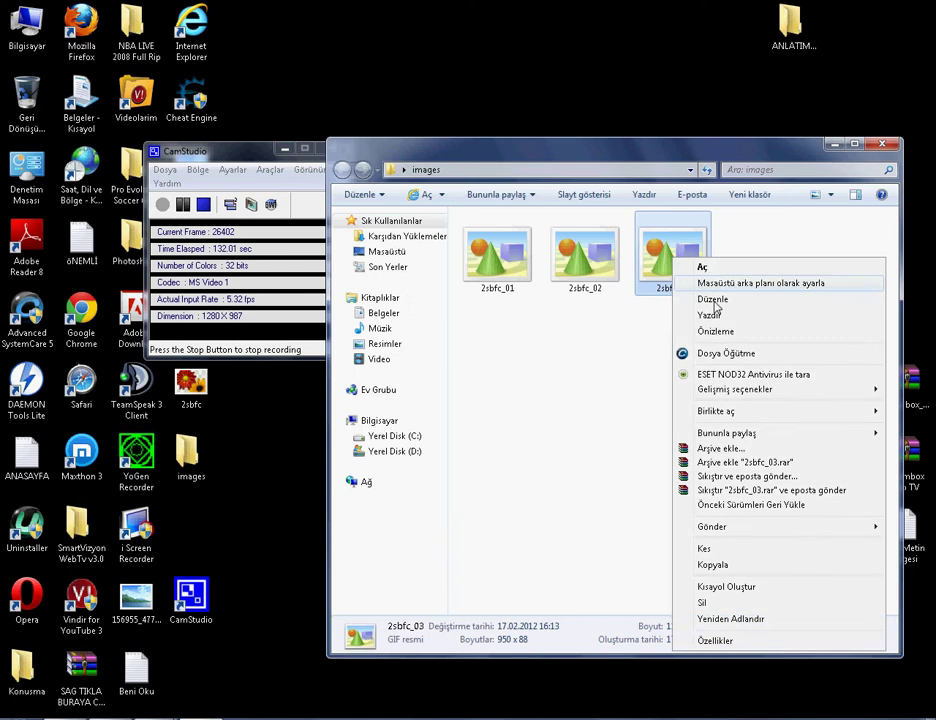
pyautogui.click(715, 307)
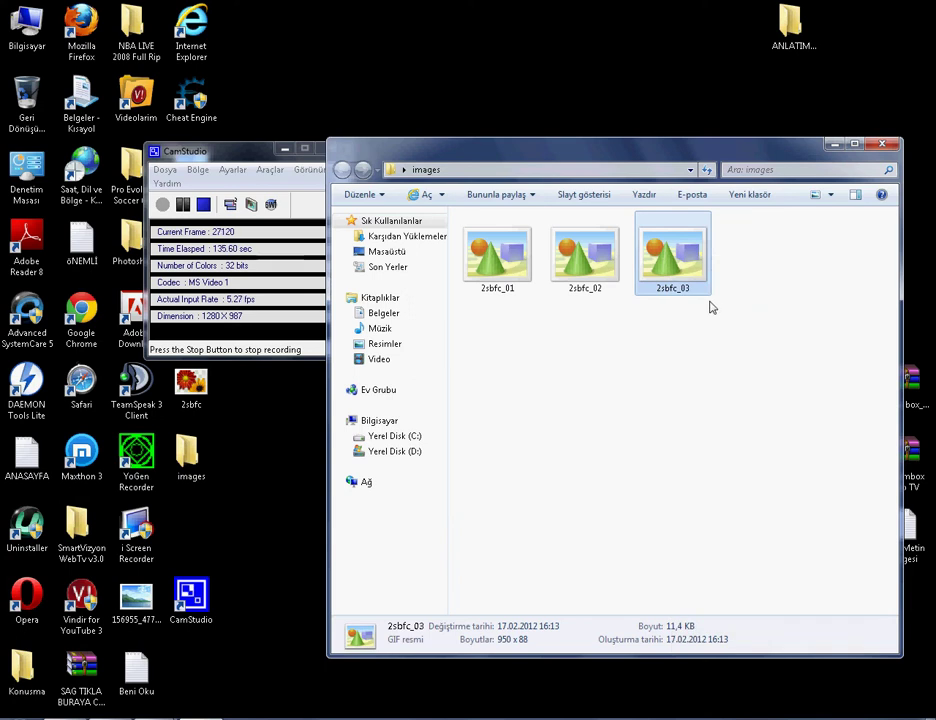
pyautogui.click(712, 307)
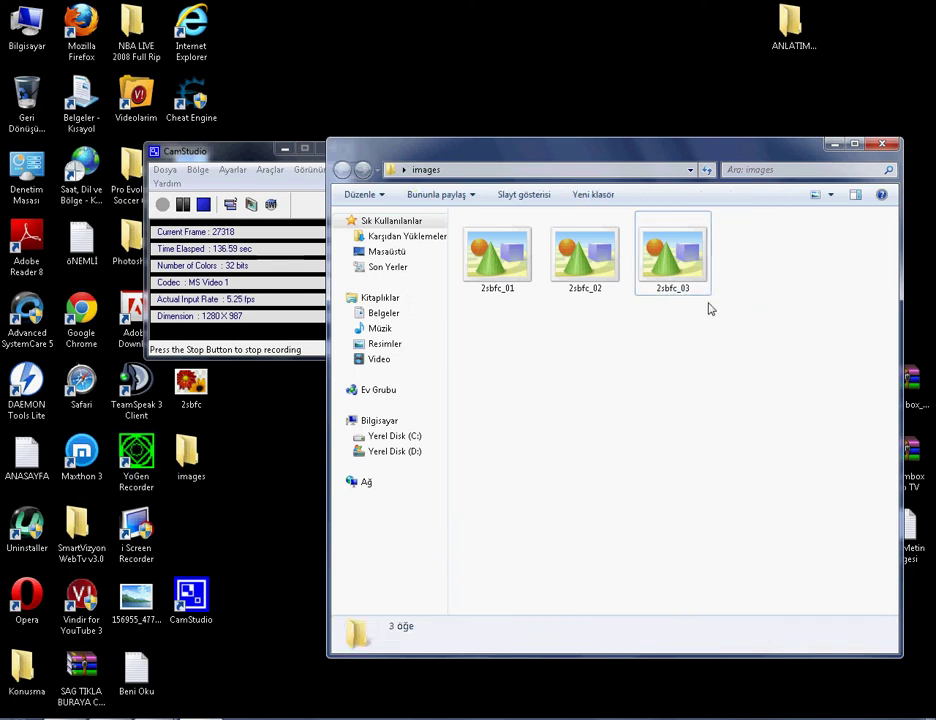
pyautogui.click(285, 151)
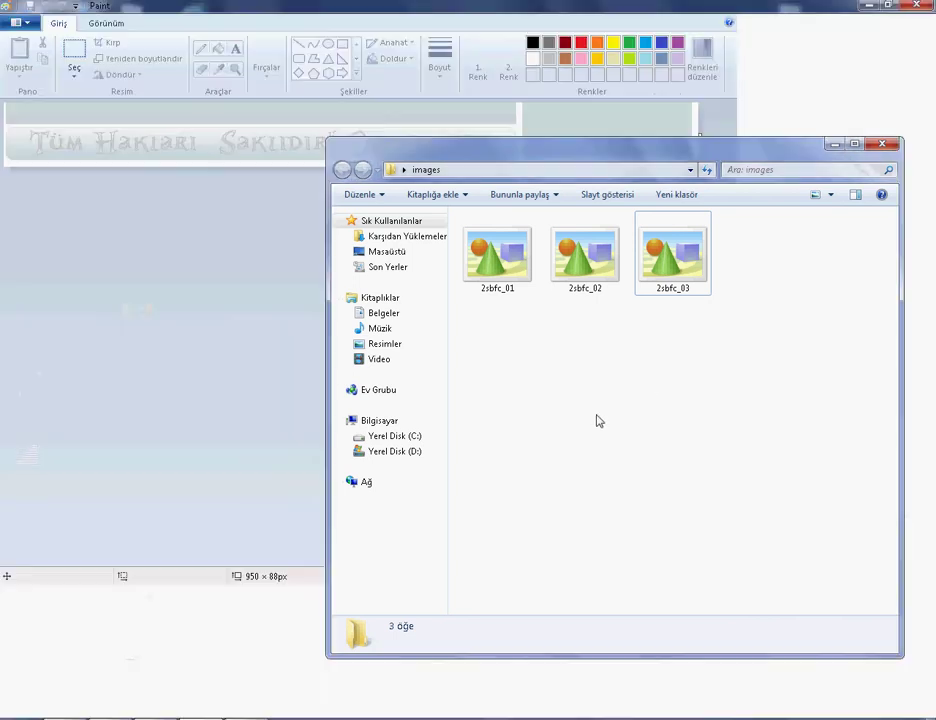
pyautogui.click(290, 274)
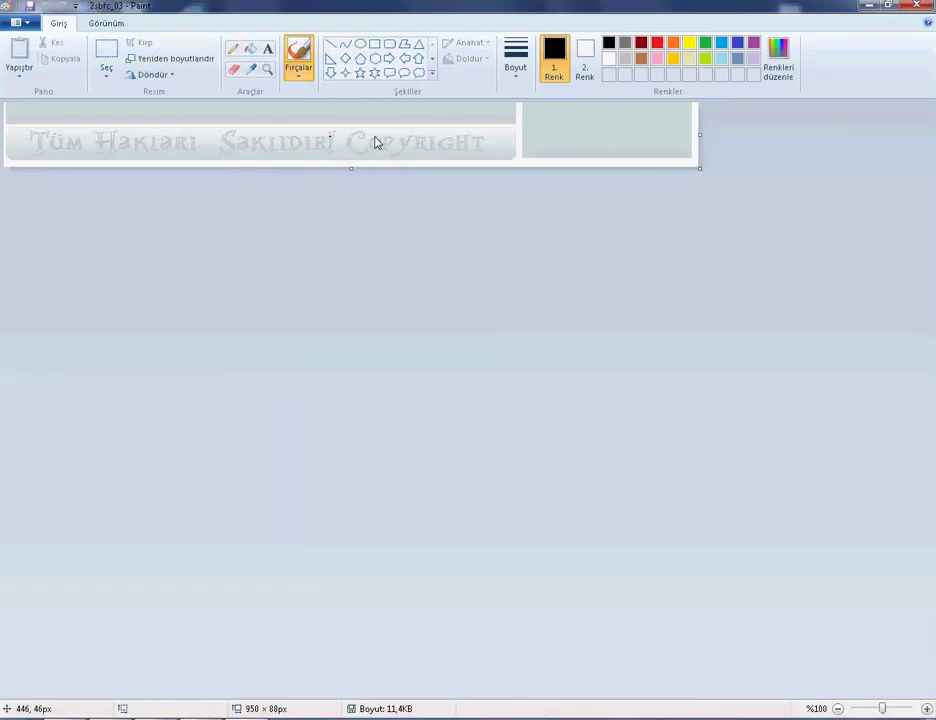
pyautogui.click(916, 5)
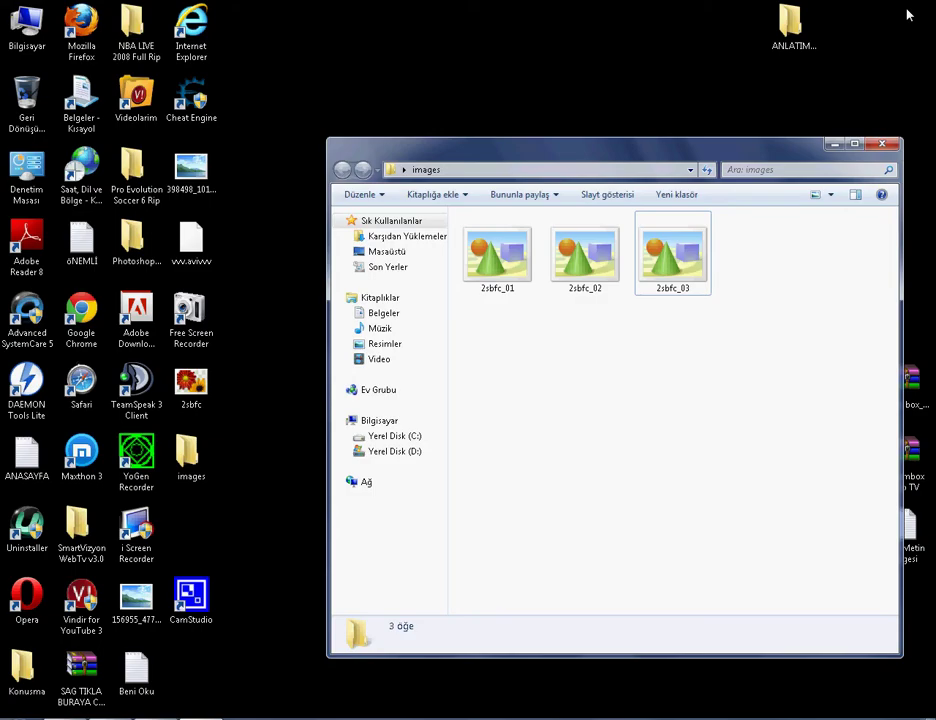
# Step: Locate and select the Dreamweaver application in D:\Program Files\Macromedia\Dreamweaver 8, and close that folder window
pyautogui.doubleClick(37, 18)
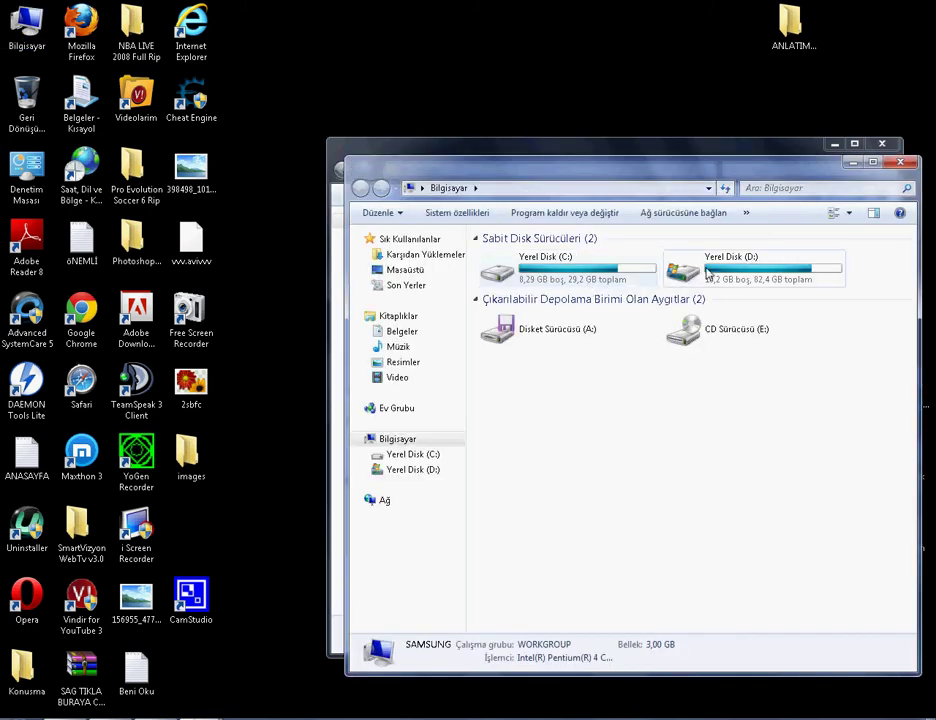
pyautogui.doubleClick(708, 273)
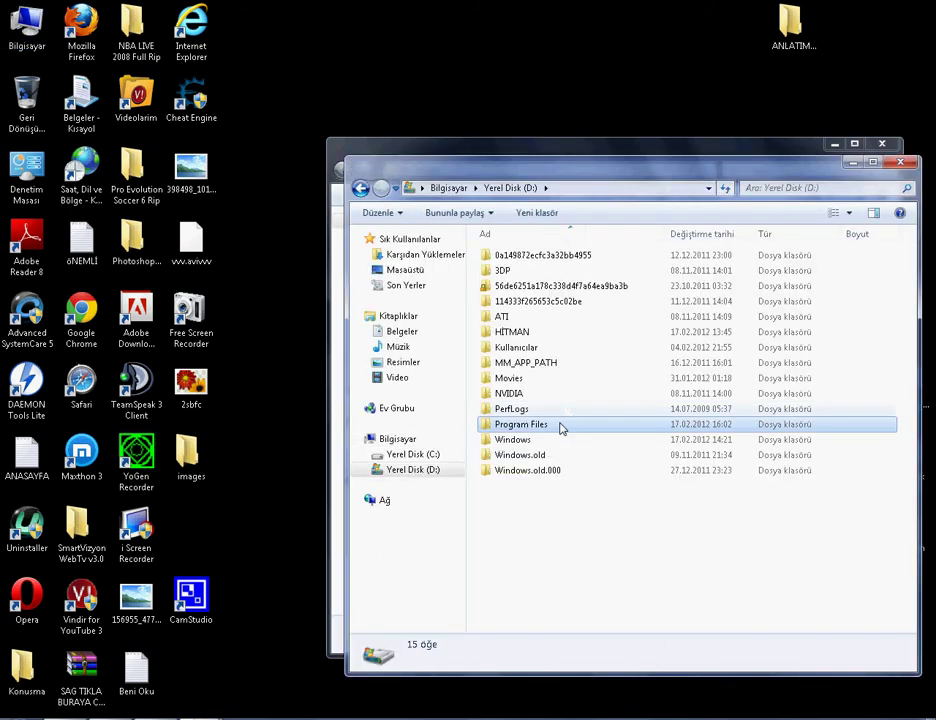
pyautogui.doubleClick(521, 424)
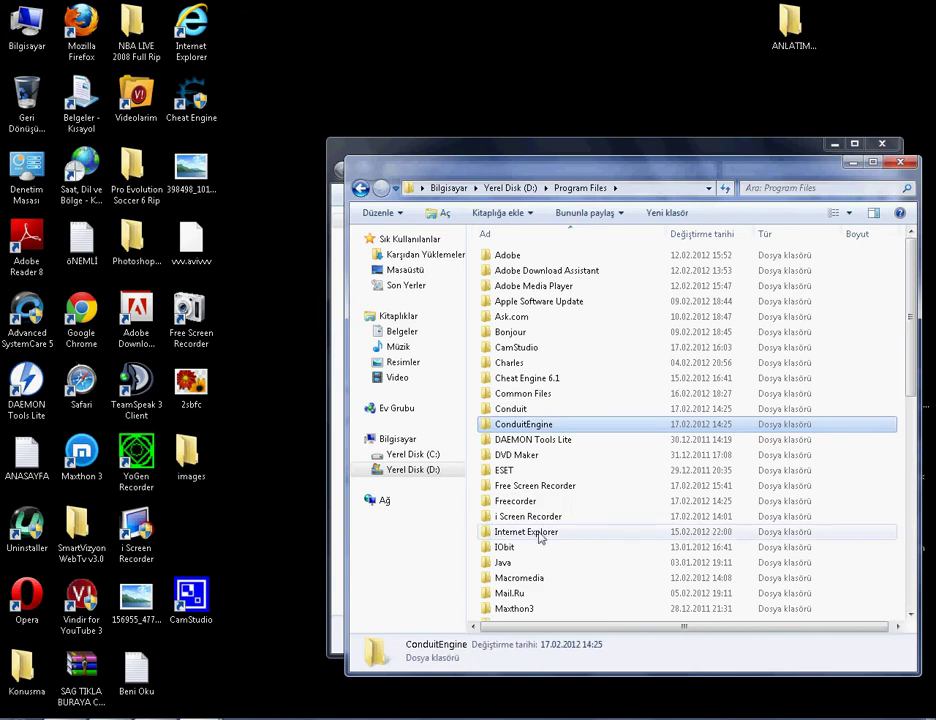
pyautogui.doubleClick(531, 582)
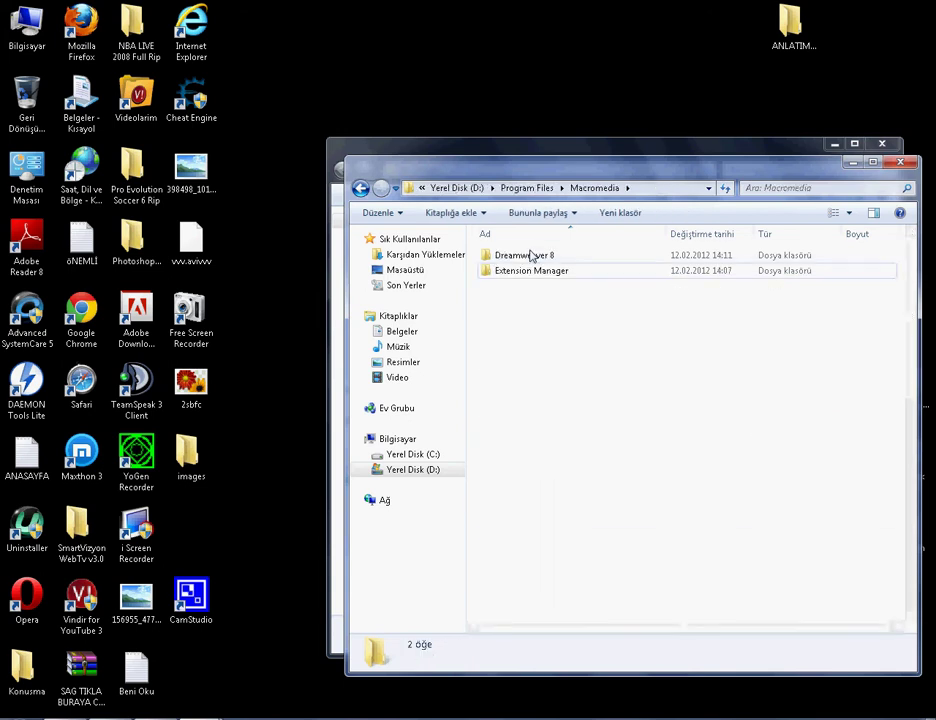
pyautogui.doubleClick(537, 255)
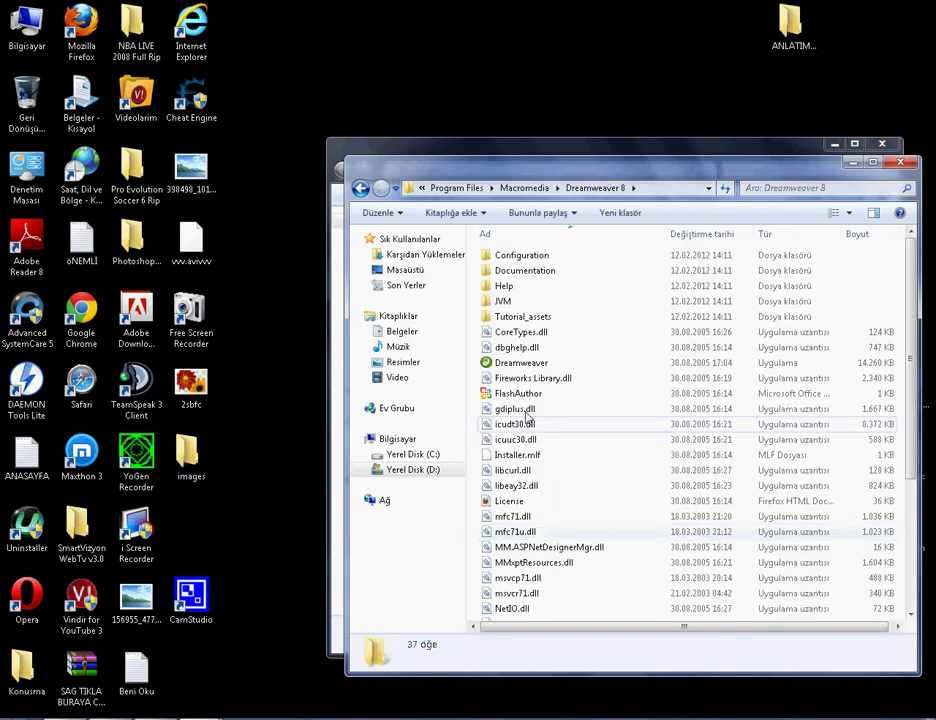
pyautogui.click(525, 363)
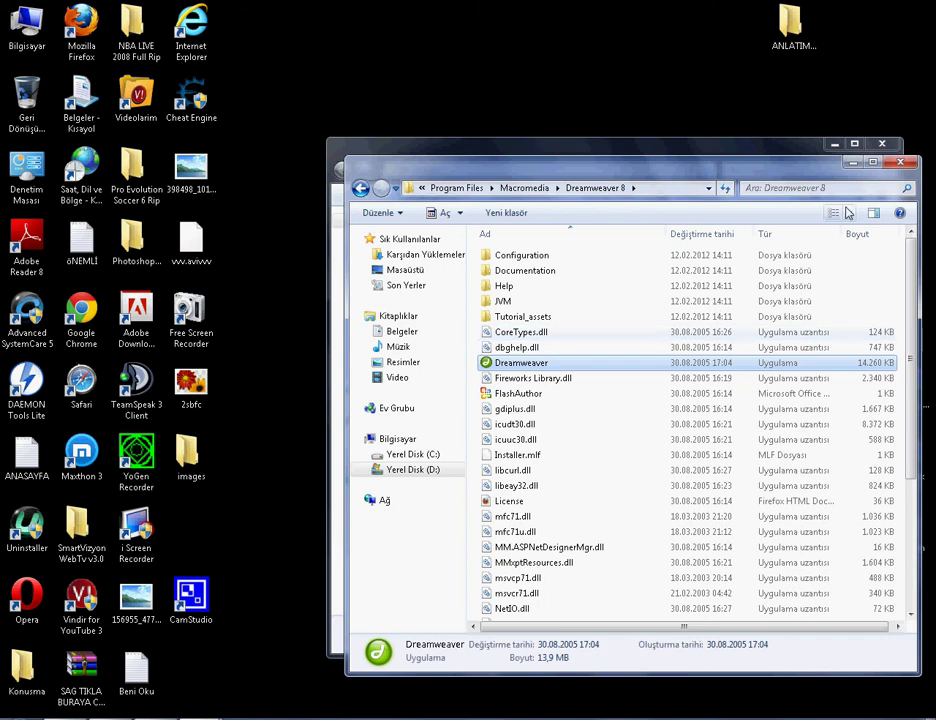
pyautogui.click(900, 162)
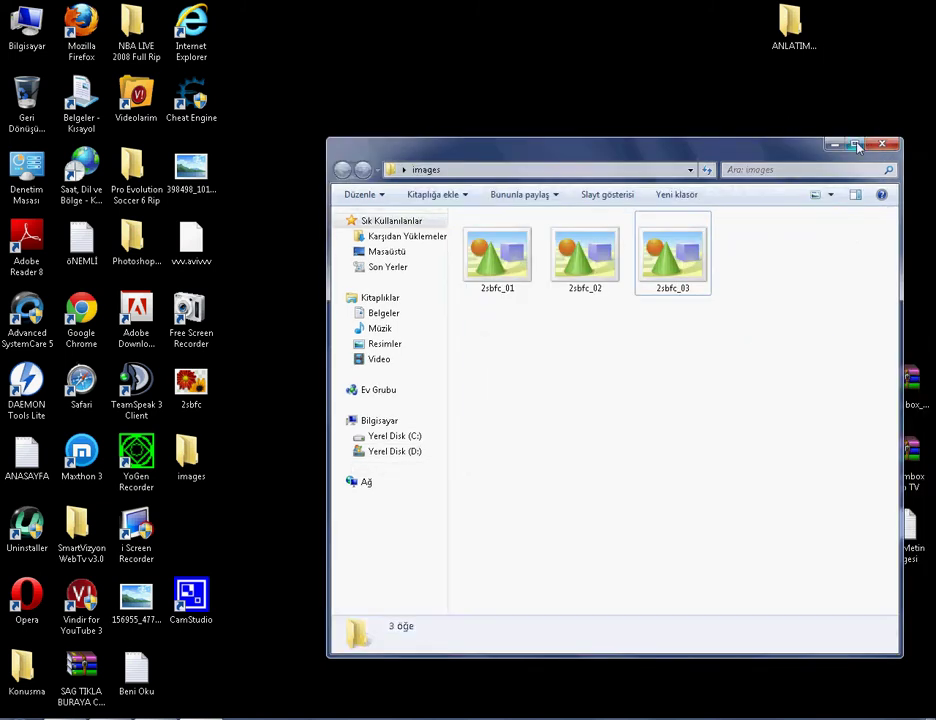
# Step: Switch to Dreamweaver, create a new HTML page with all its default code deleted, and show it in Design view
pyautogui.click(855, 143)
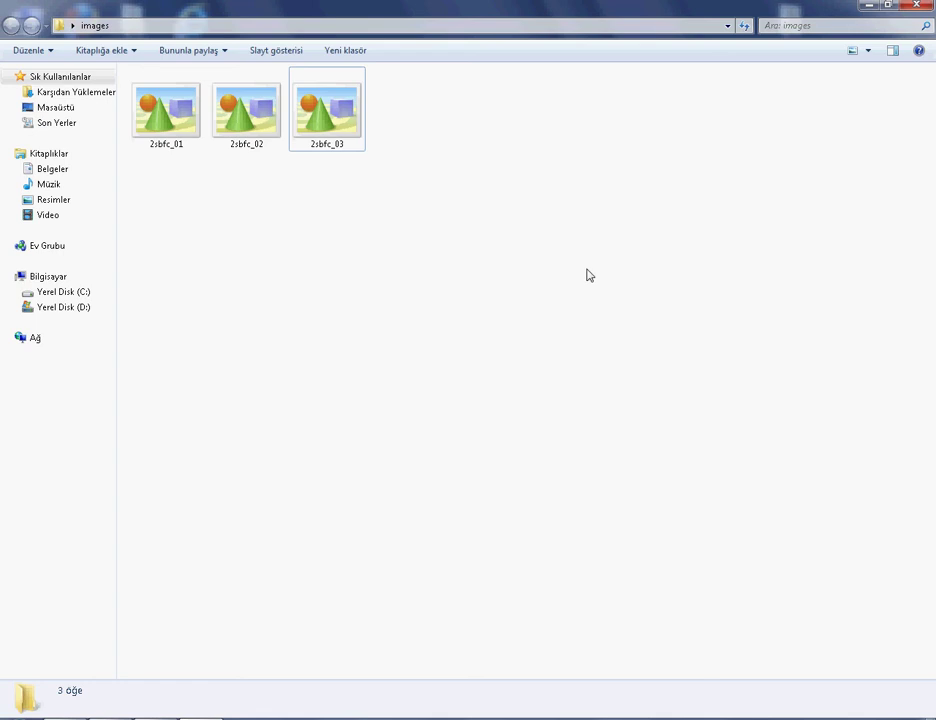
pyautogui.click(288, 709)
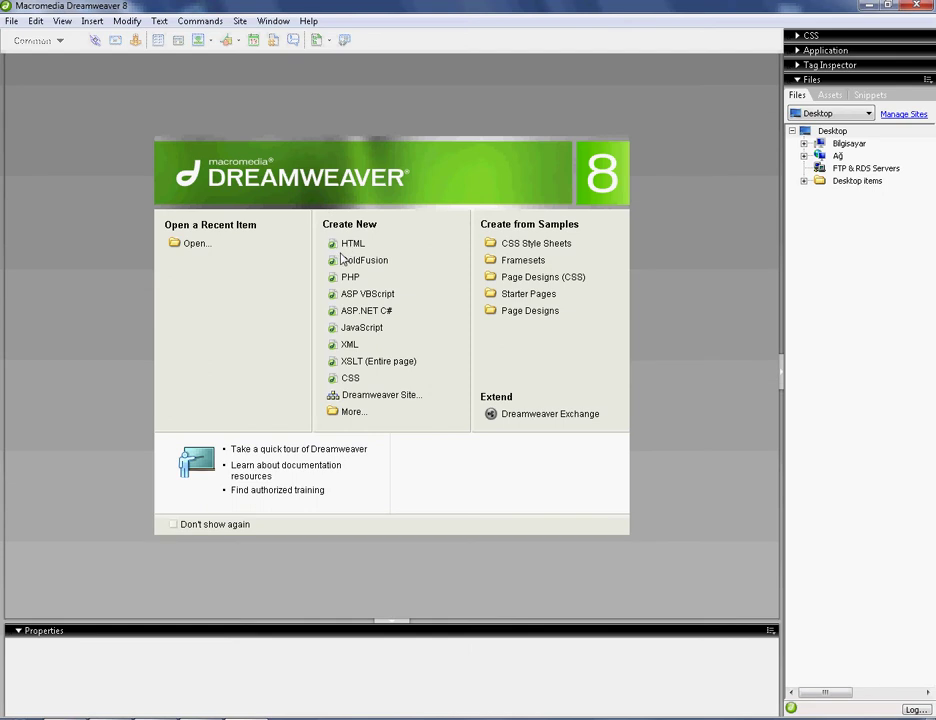
pyautogui.click(338, 257)
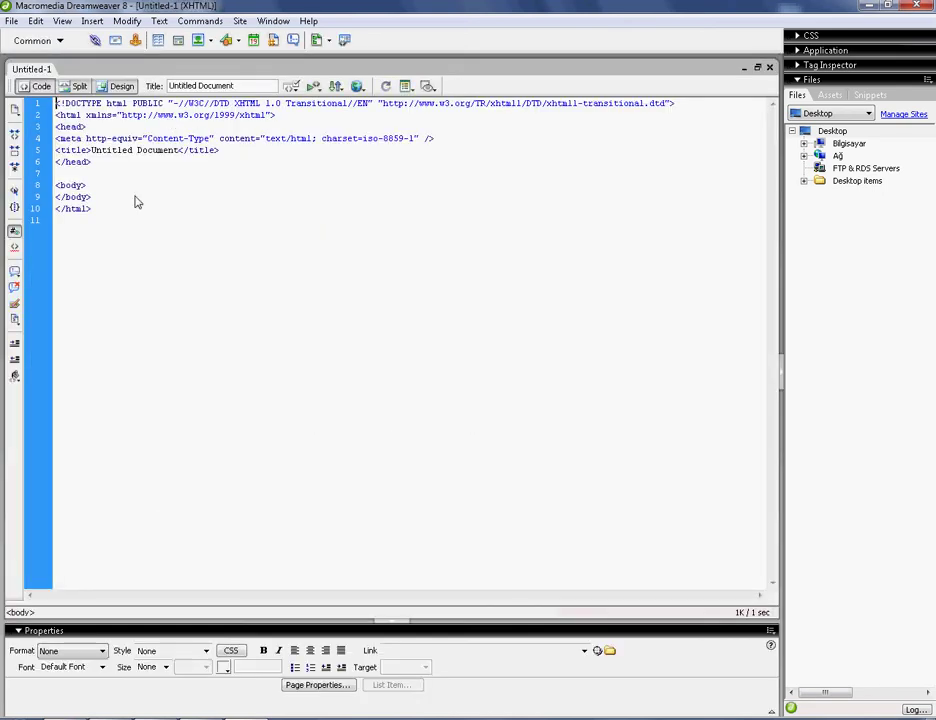
pyautogui.hotkey('ctrl', 'a')
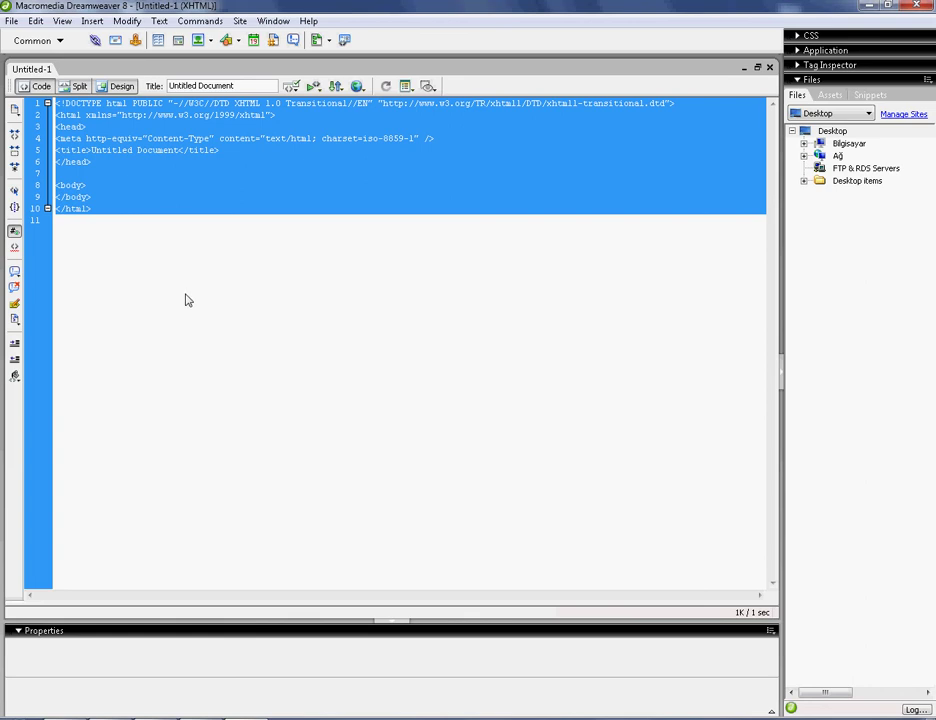
pyautogui.press('Delete')
pyautogui.click(122, 86)
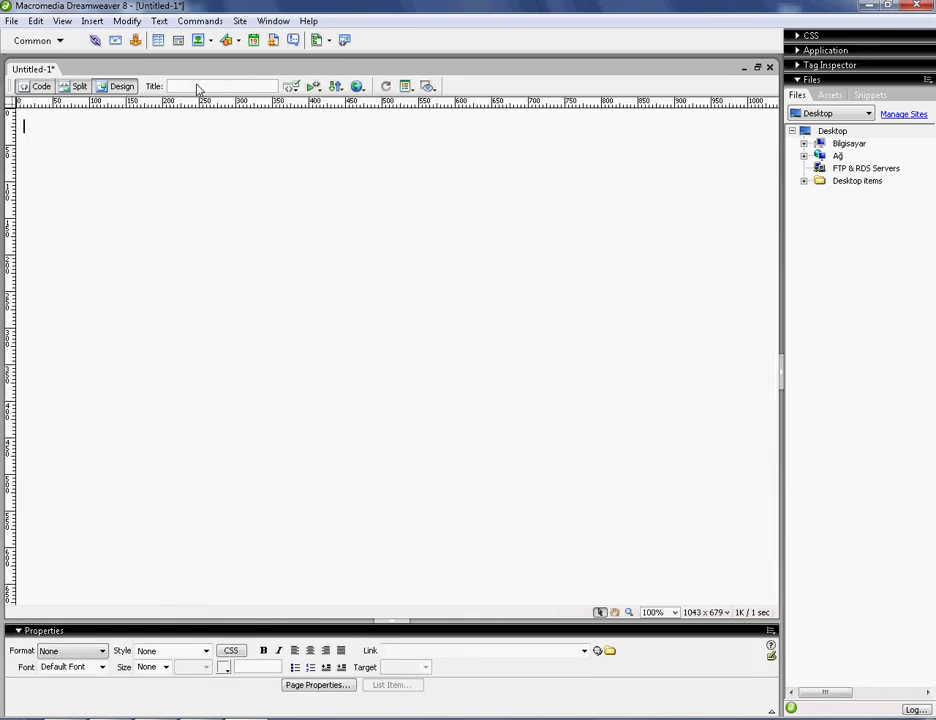
# Step: Insert a table with 3 rows and 1 column, 200 pixels wide, and stretch it to about 943 pixels wide
pyautogui.click(157, 41)
pyautogui.write('3')
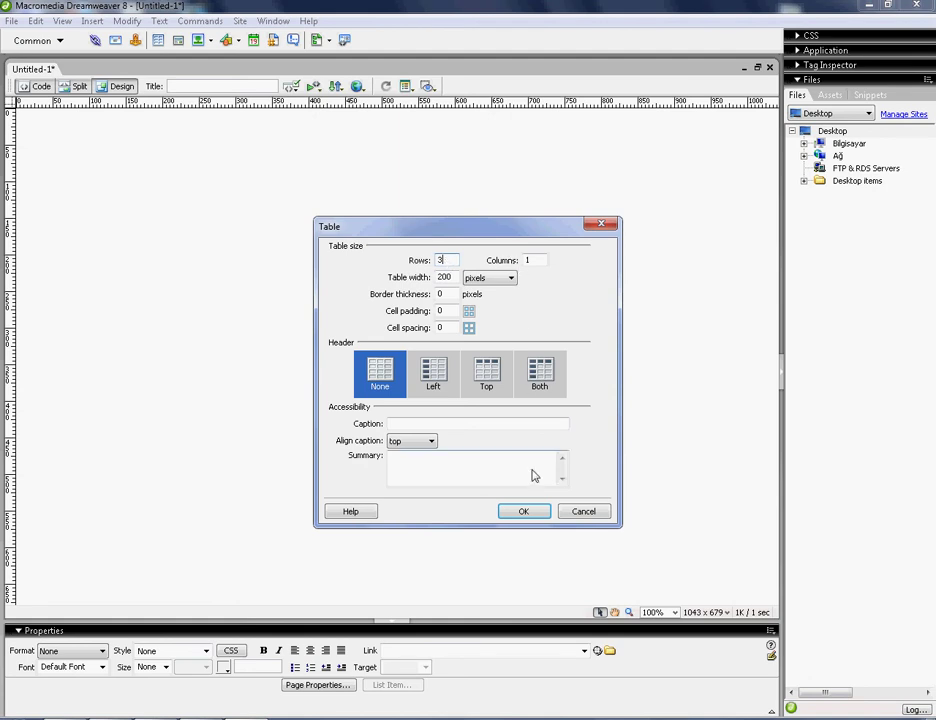
pyautogui.click(524, 511)
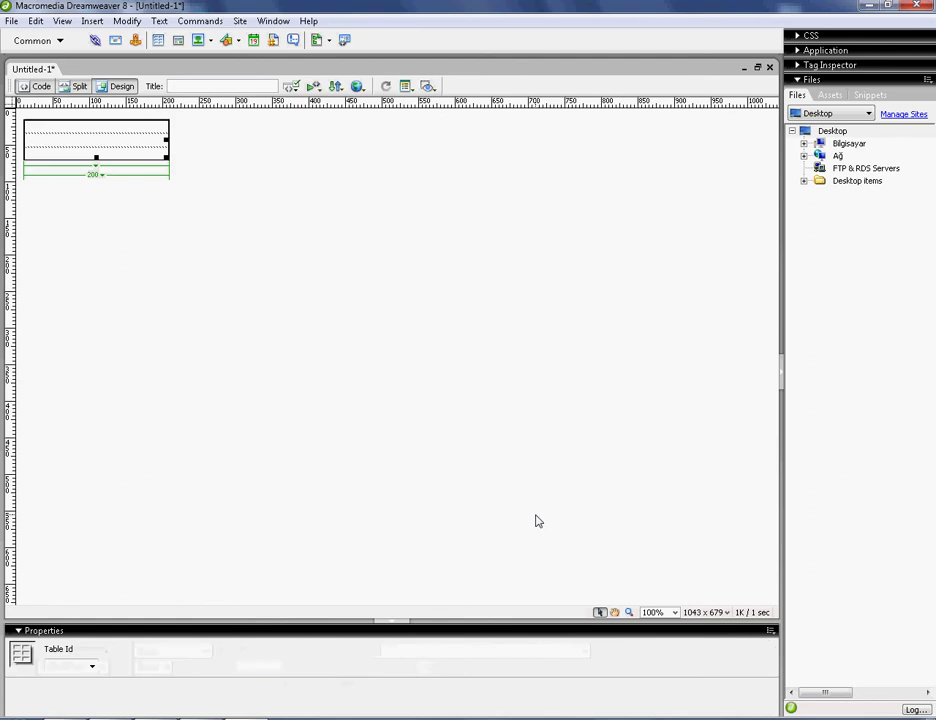
pyautogui.moveTo(167, 160); pyautogui.dragTo(710, 163)
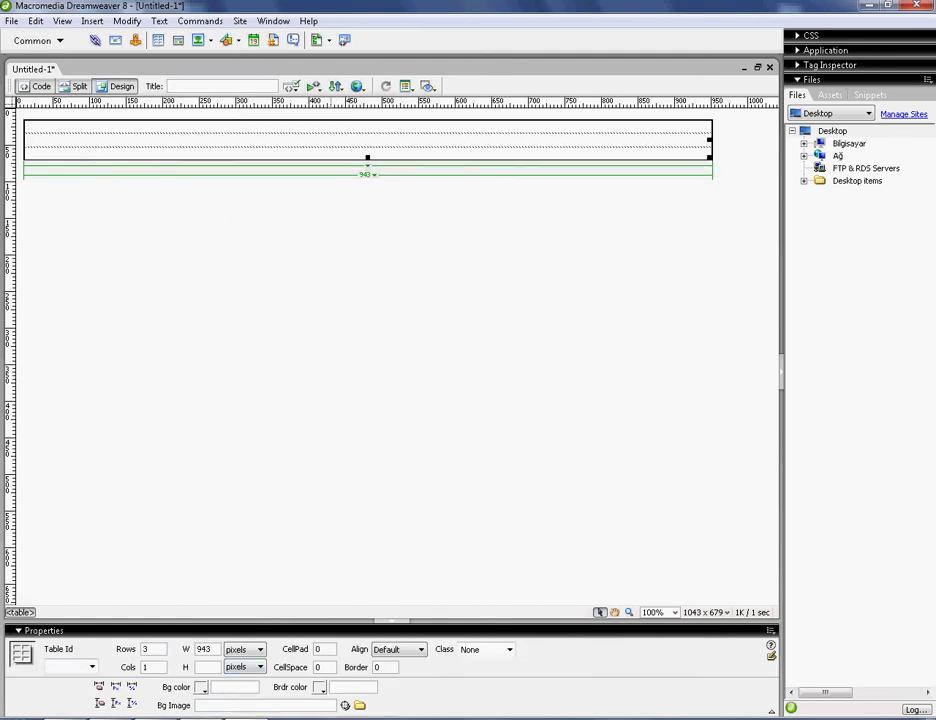
# Step: Check the pixel dimensions of 2sbfc_01 in the images folder through its detailed file properties
pyautogui.hotkey('alt', 'Tab')
pyautogui.rightClick(170, 140)
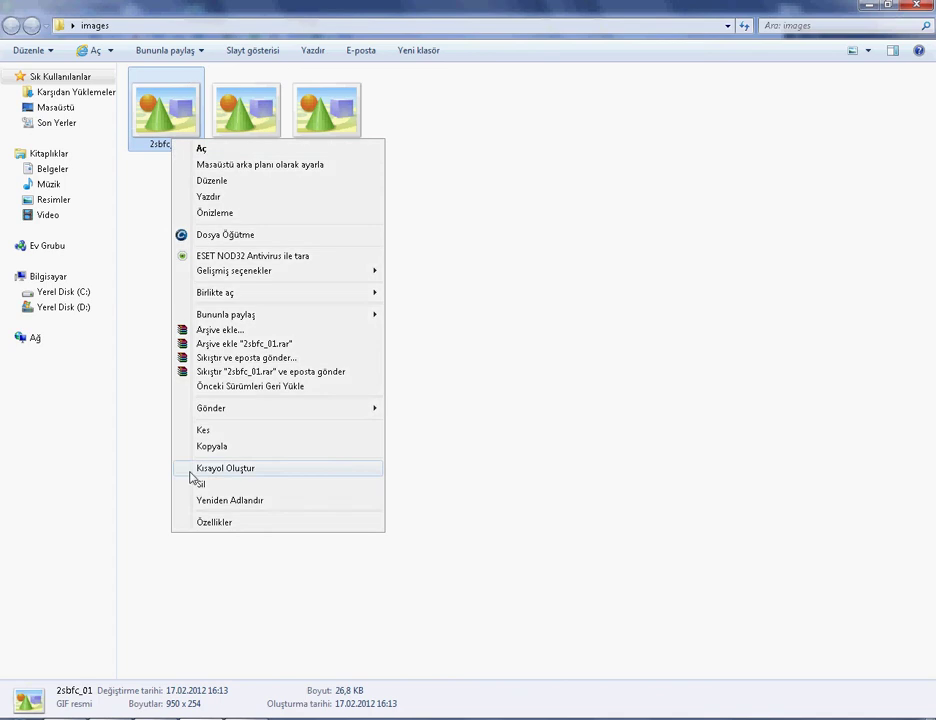
pyautogui.click(240, 522)
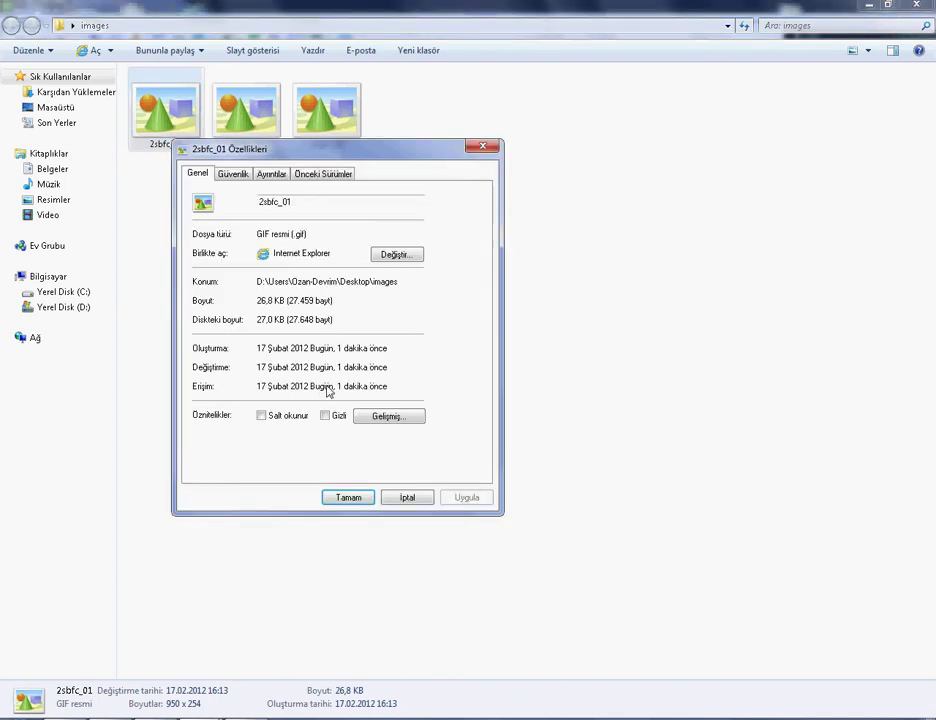
pyautogui.click(238, 175)
pyautogui.click(271, 175)
pyautogui.click(322, 177)
pyautogui.click(260, 176)
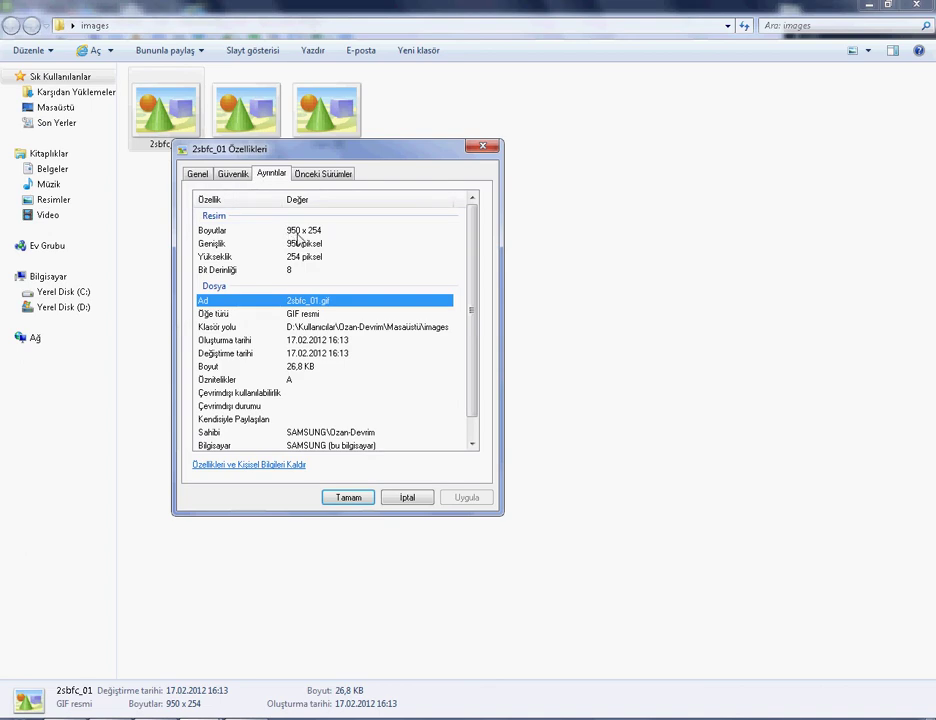
pyautogui.press('Escape')
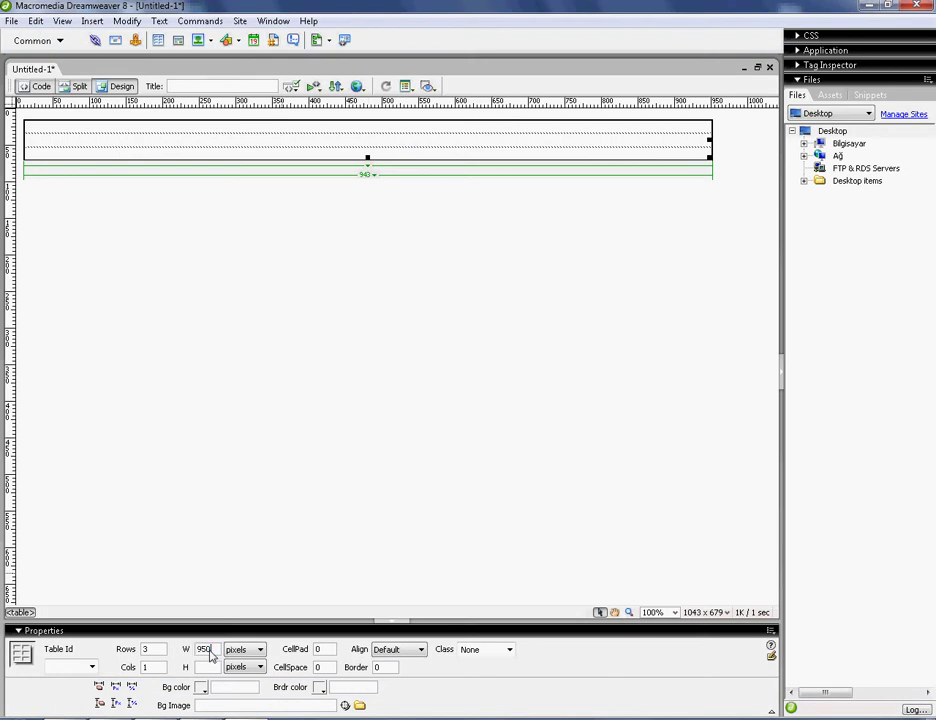
# Step: Set the table's width to 950 pixels and enlarge its rows to heights of about 202, 134 and 135 pixels
pyautogui.click(357, 440)
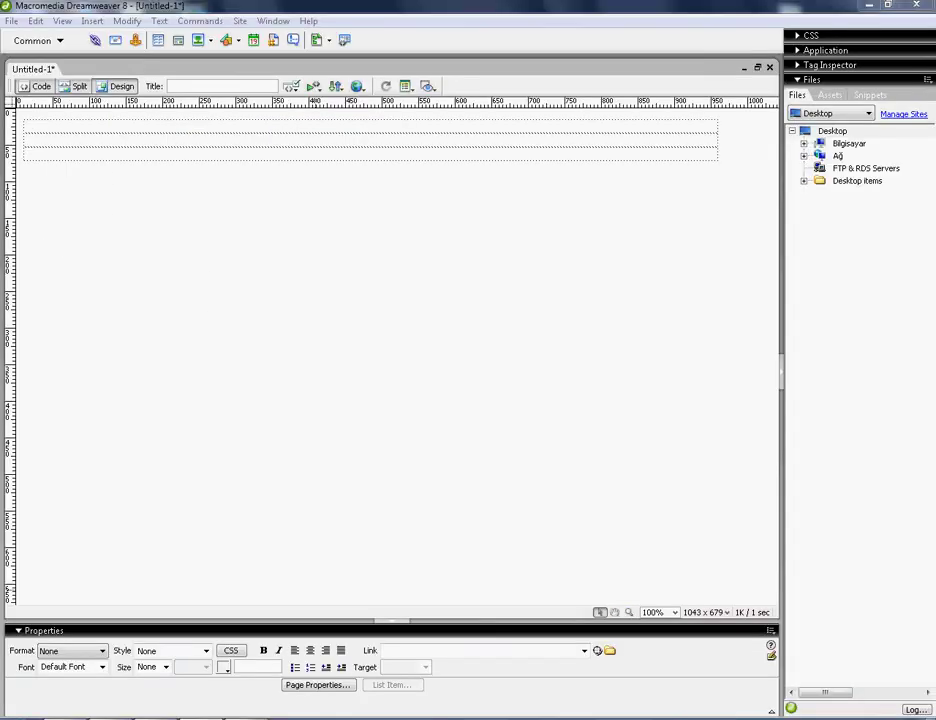
pyautogui.click(168, 130)
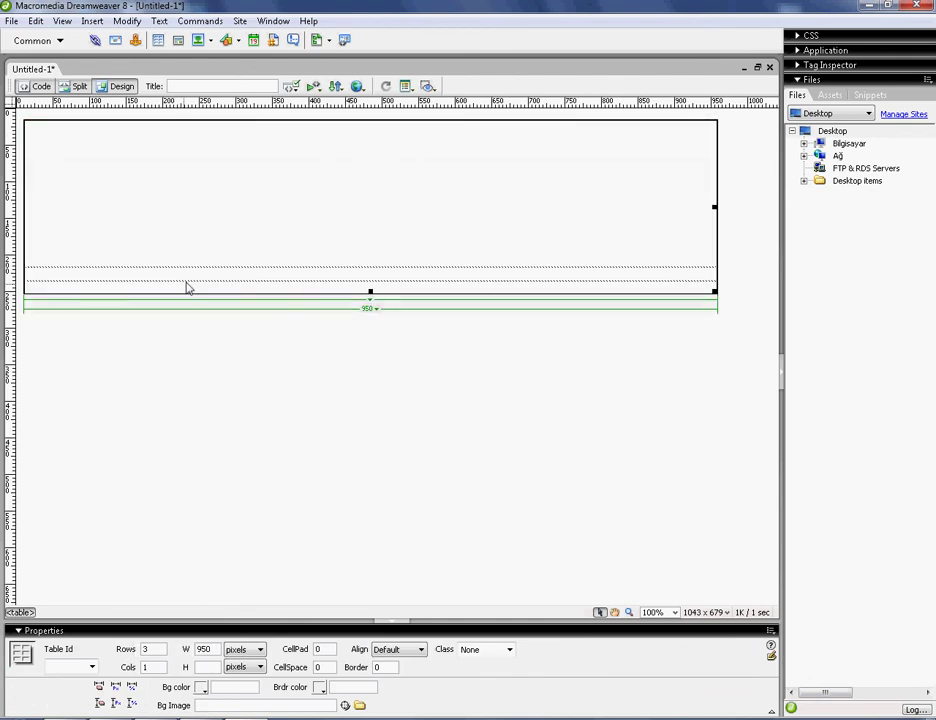
pyautogui.moveTo(185, 288); pyautogui.dragTo(247, 514)
pyautogui.click(234, 386)
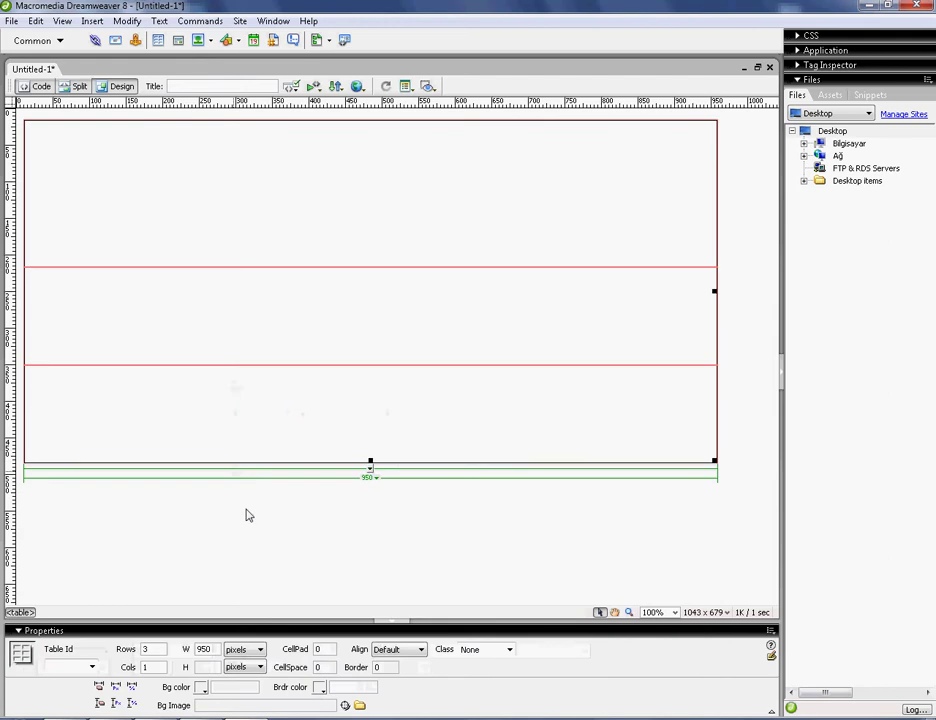
# Step: Select the whole table and set its alignment to Center
pyautogui.click(418, 477)
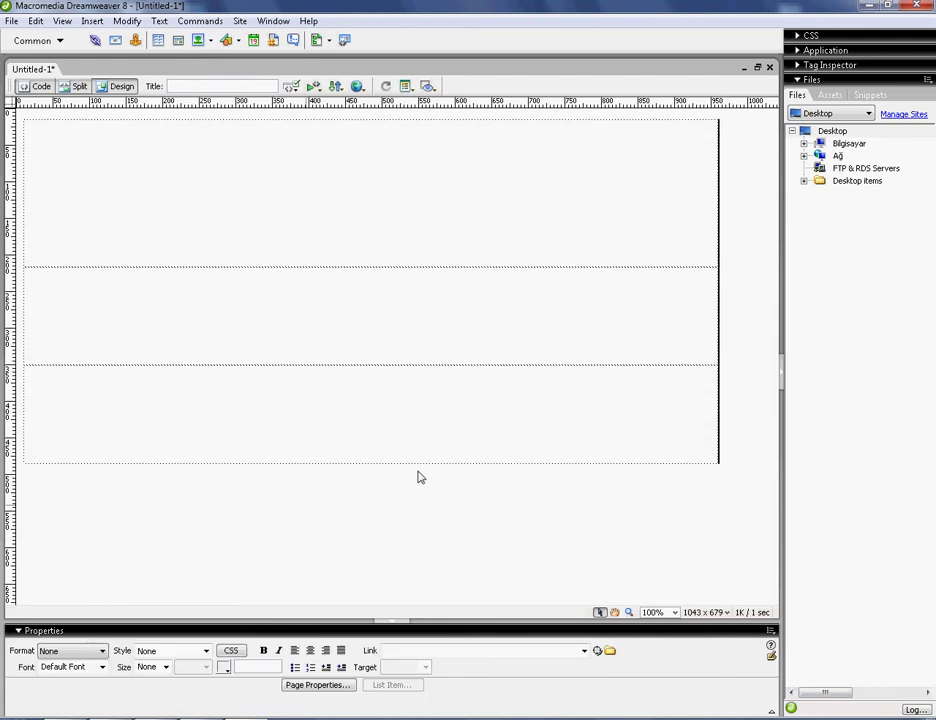
pyautogui.click(516, 468)
pyautogui.click(528, 477)
pyautogui.click(520, 469)
pyautogui.click(418, 650)
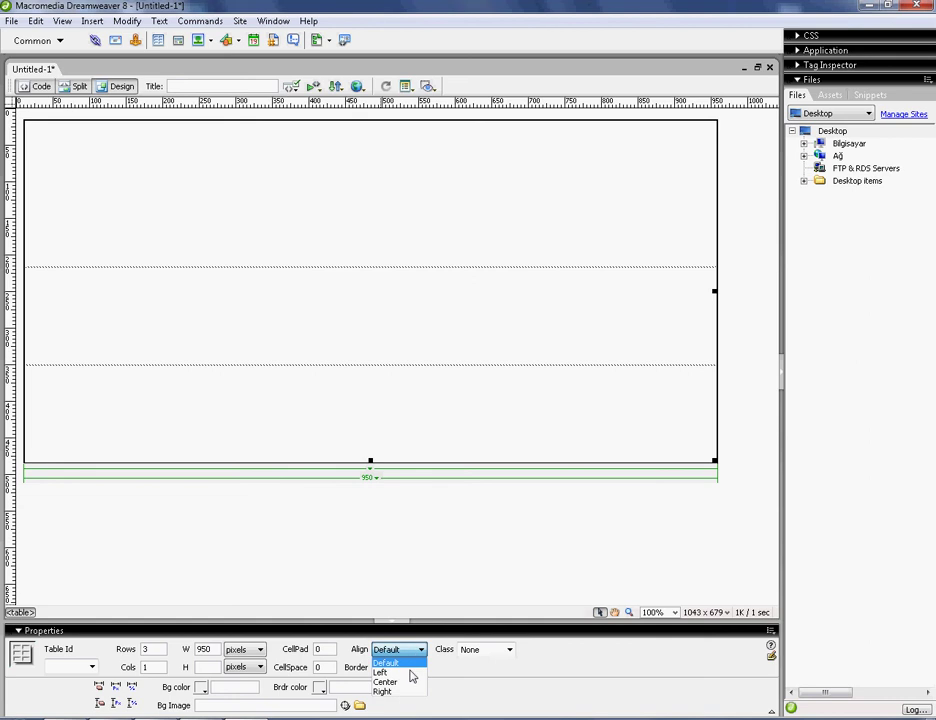
pyautogui.click(405, 681)
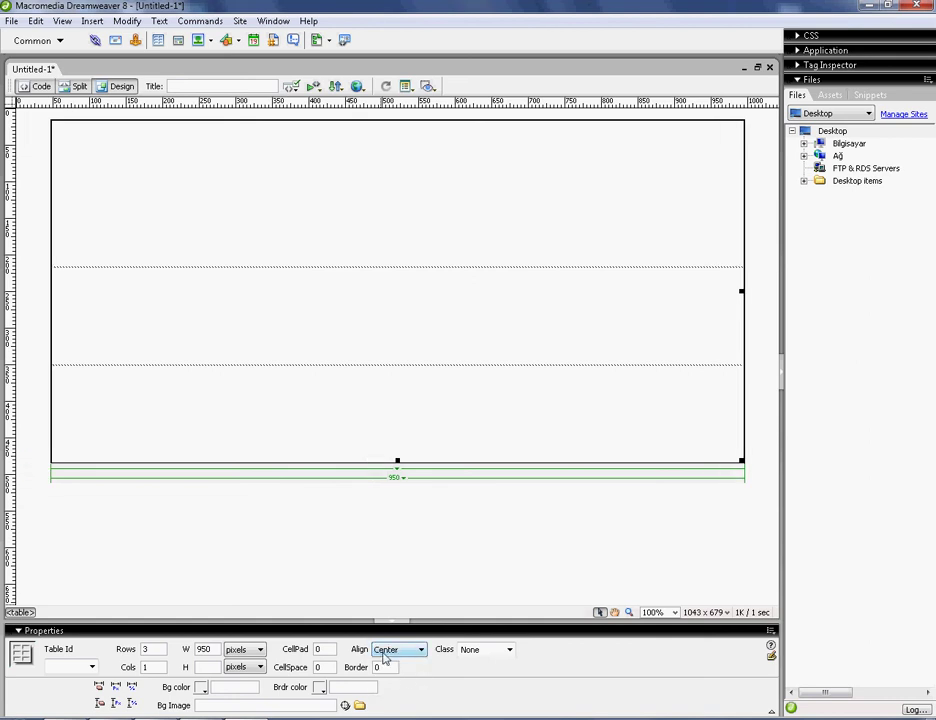
# Step: Set the horizontal alignment to Left and the vertical alignment to Top for each of the three table cells
pyautogui.click(247, 205)
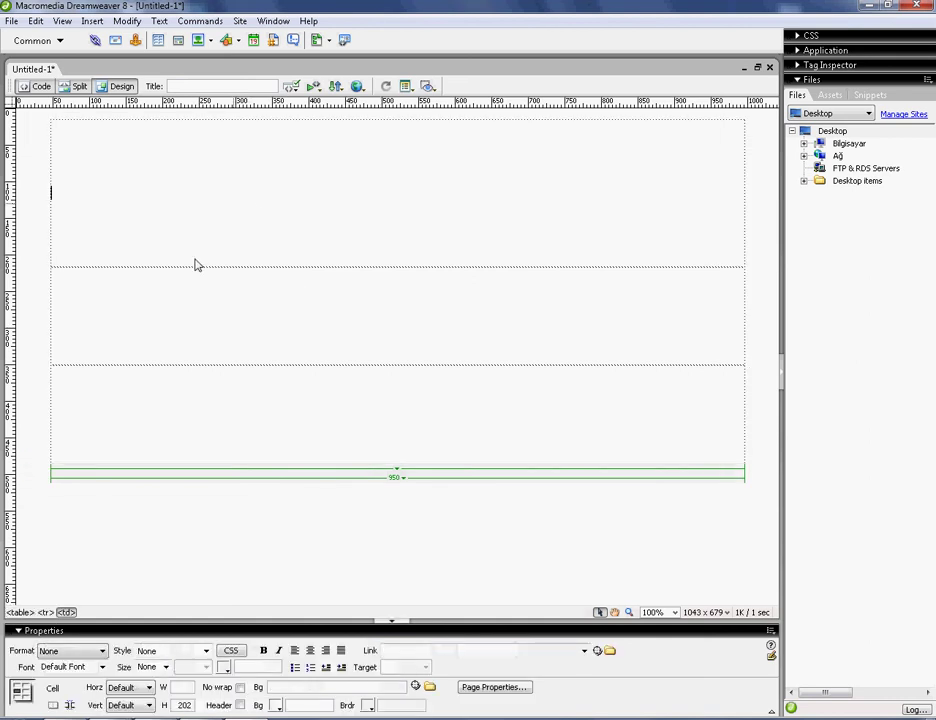
pyautogui.click(129, 687)
pyautogui.click(129, 705)
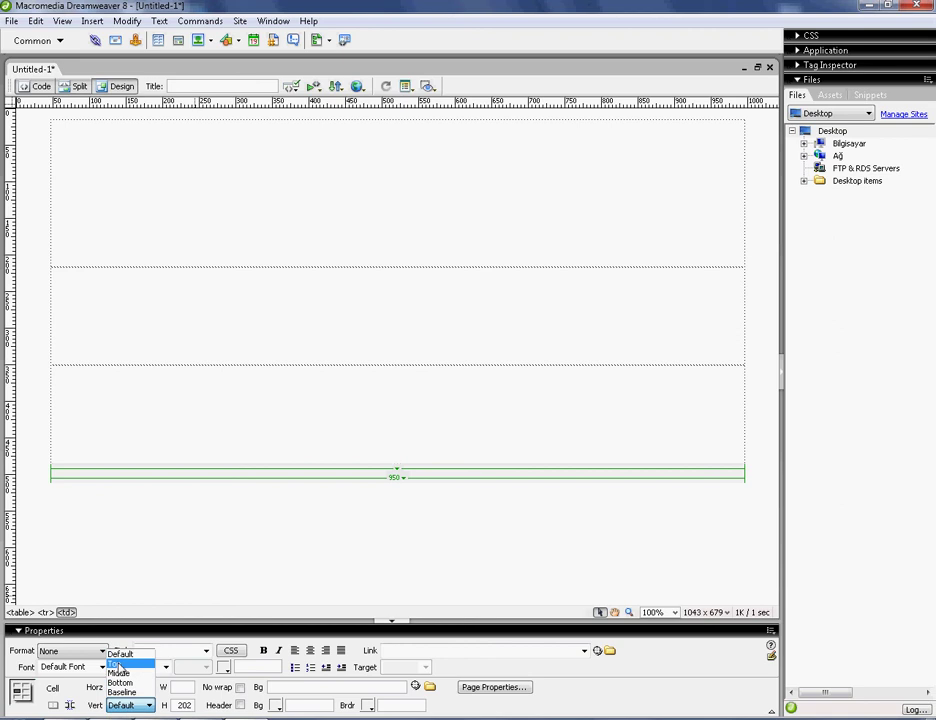
pyautogui.click(119, 664)
pyautogui.click(125, 688)
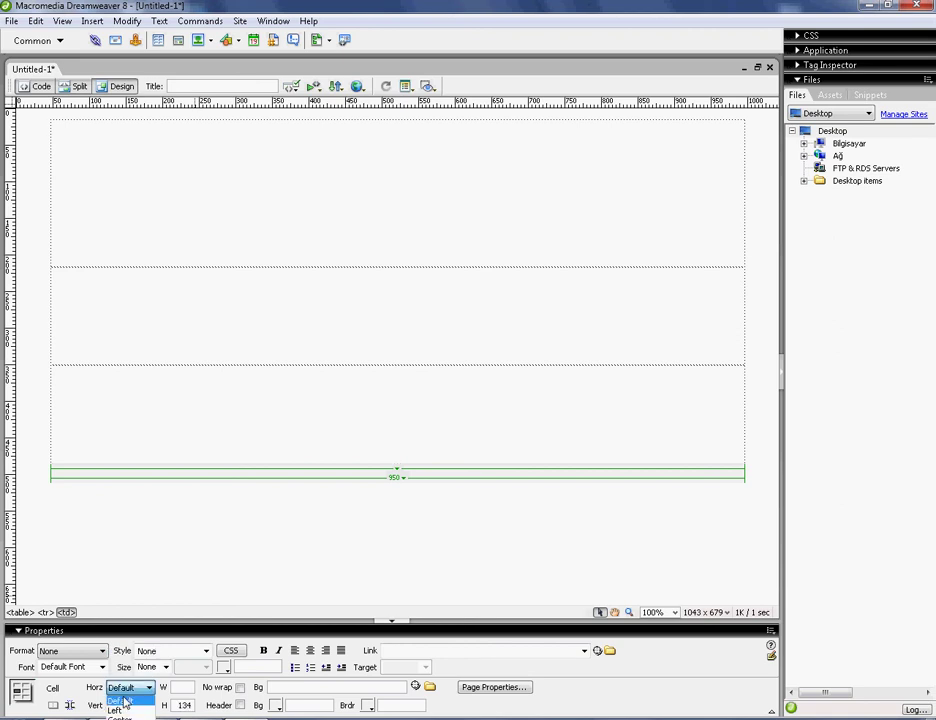
pyautogui.click(129, 705)
pyautogui.click(117, 664)
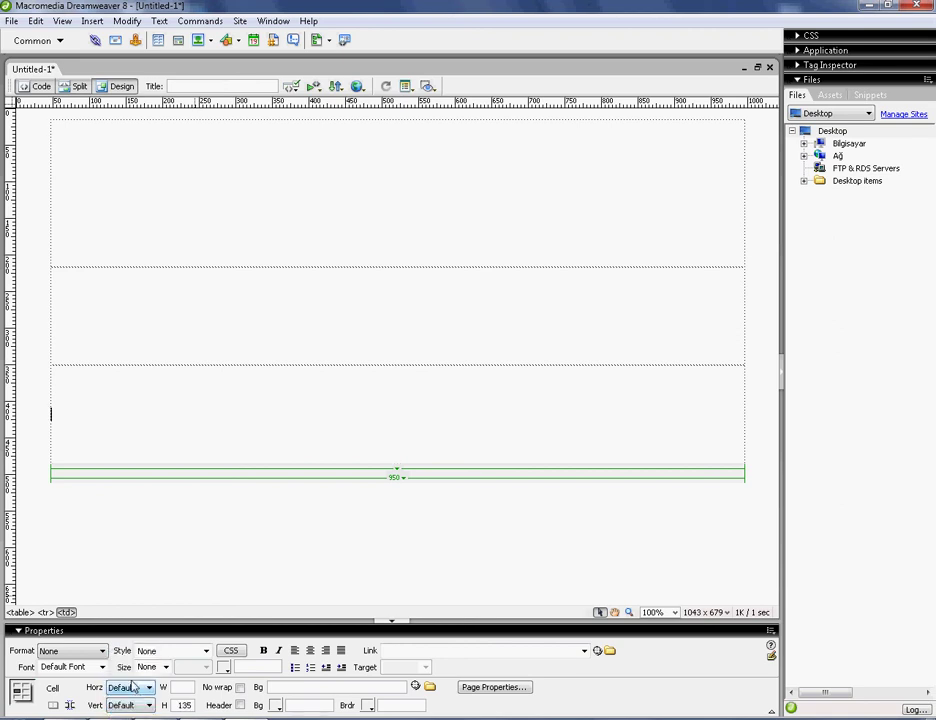
pyautogui.click(129, 705)
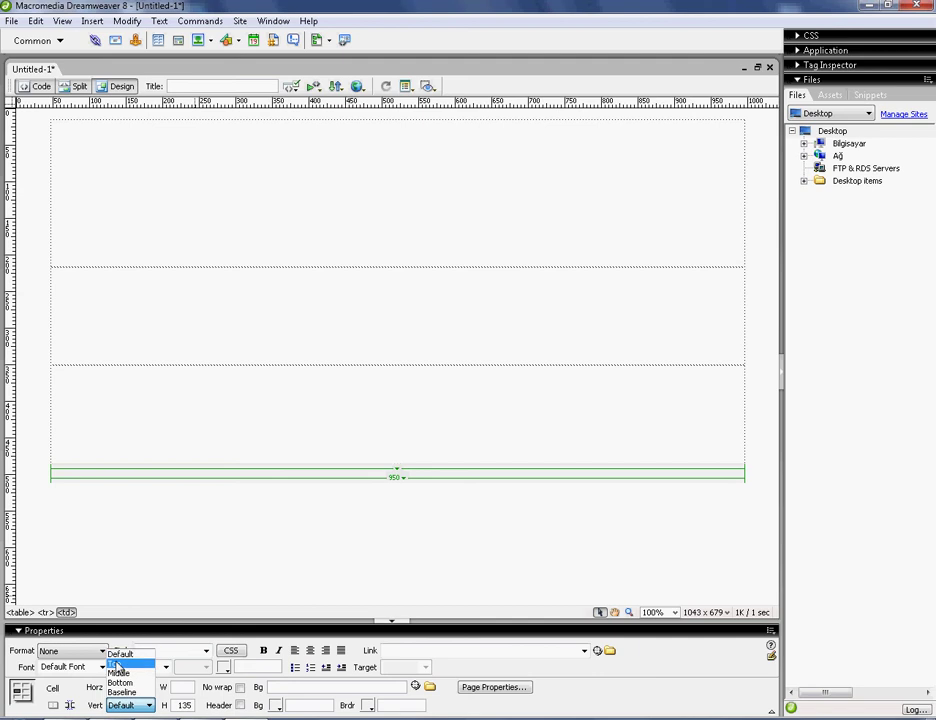
pyautogui.click(117, 664)
# Step: Set 2sbfc_01 from the desktop's images folder as the first cell's background image and suppress further document-relative path reminders
pyautogui.click(148, 219)
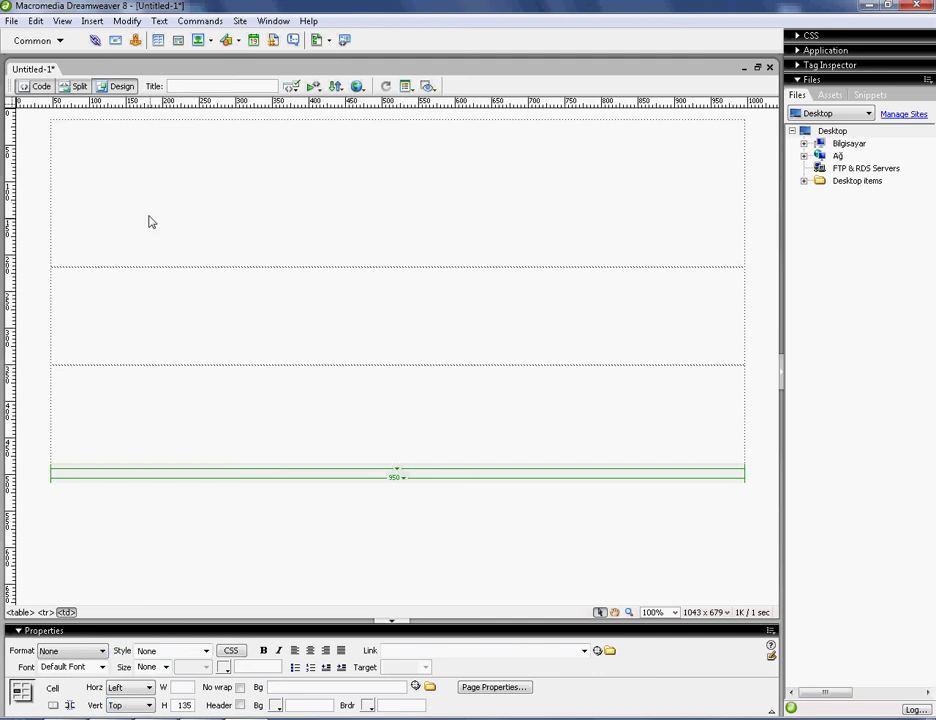
pyautogui.click(429, 687)
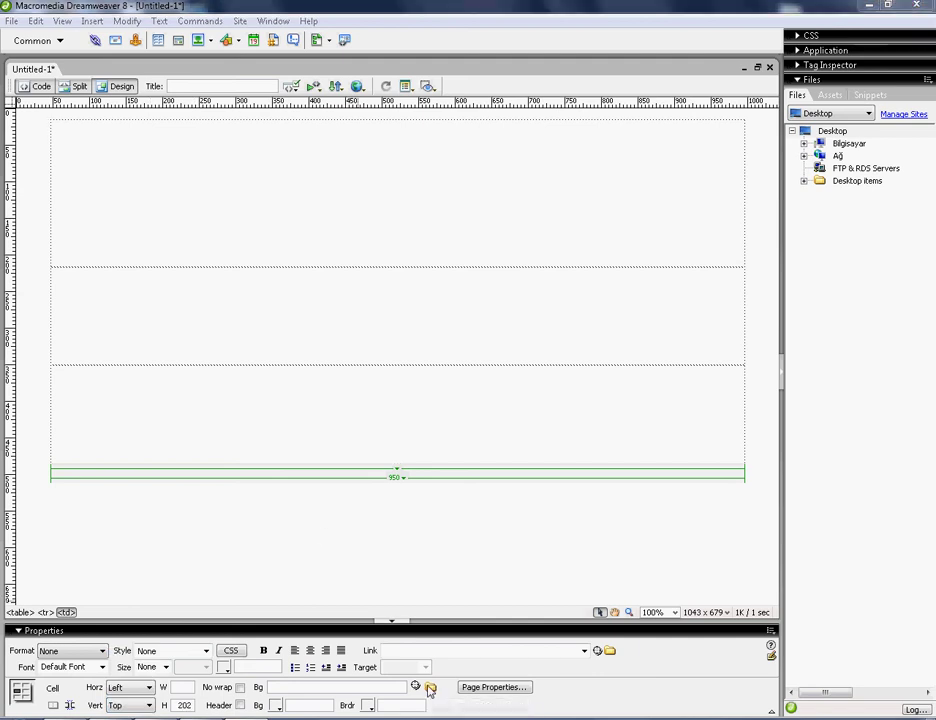
pyautogui.click(363, 272)
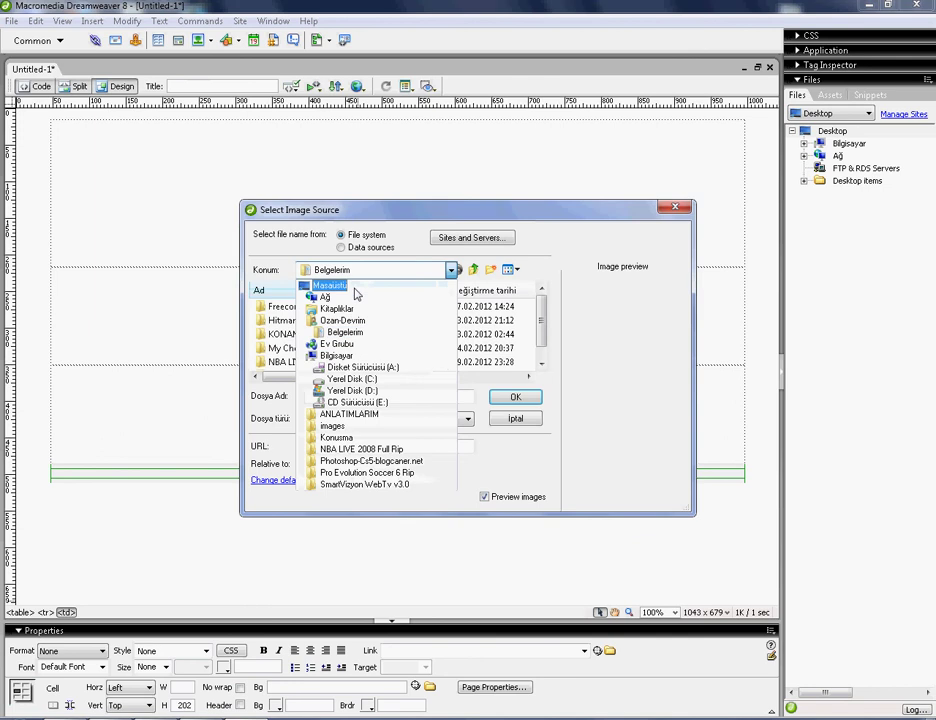
pyautogui.click(335, 286)
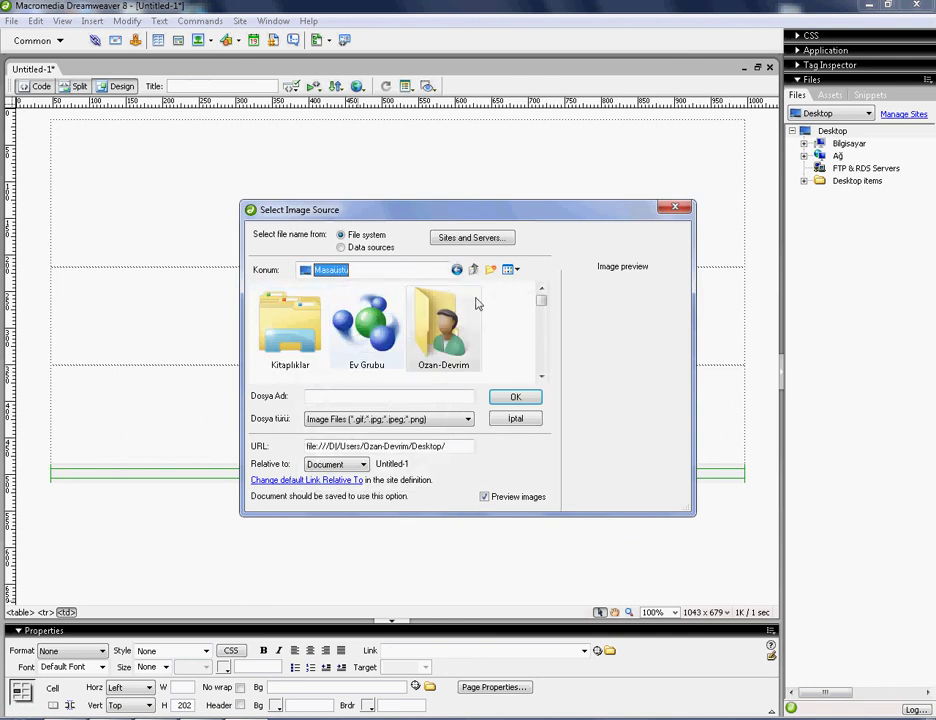
pyautogui.click(451, 270)
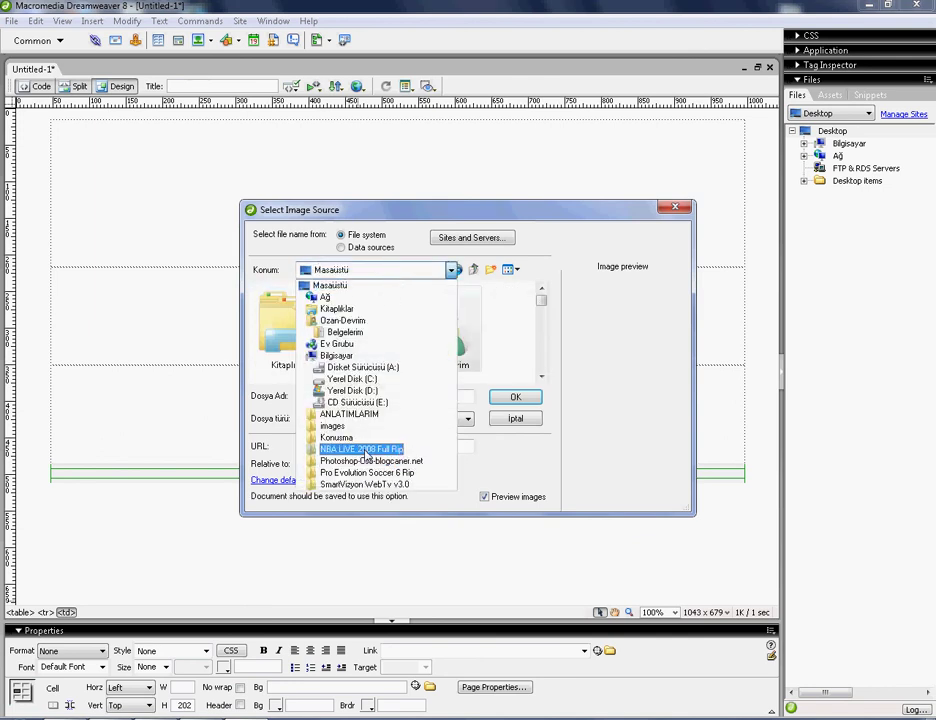
pyautogui.click(333, 425)
pyautogui.click(297, 333)
pyautogui.doubleClick(297, 333)
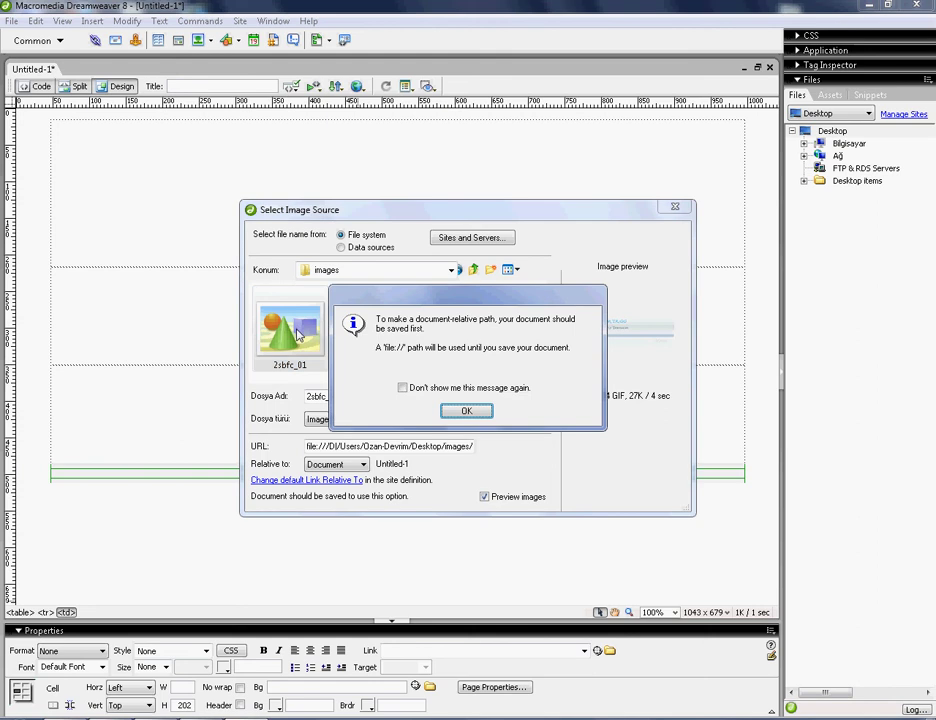
pyautogui.click(423, 389)
pyautogui.click(466, 411)
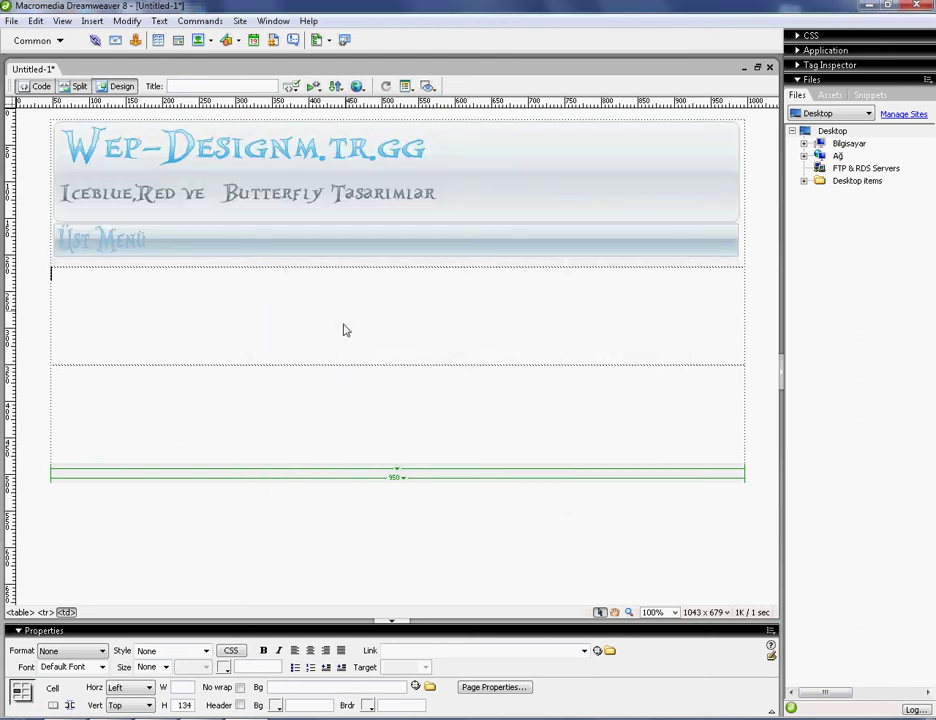
# Step: Set 2sbfc_02 as the background image of the middle cell and 2sbfc_03 as that of the last cell
pyautogui.click(430, 688)
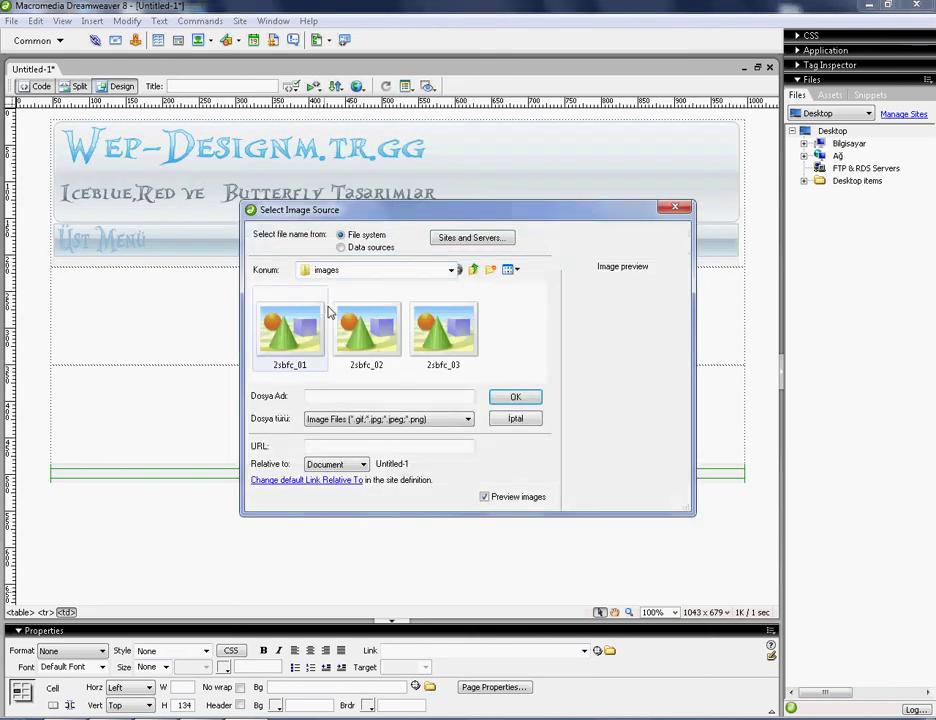
pyautogui.click(367, 333)
pyautogui.doubleClick(367, 333)
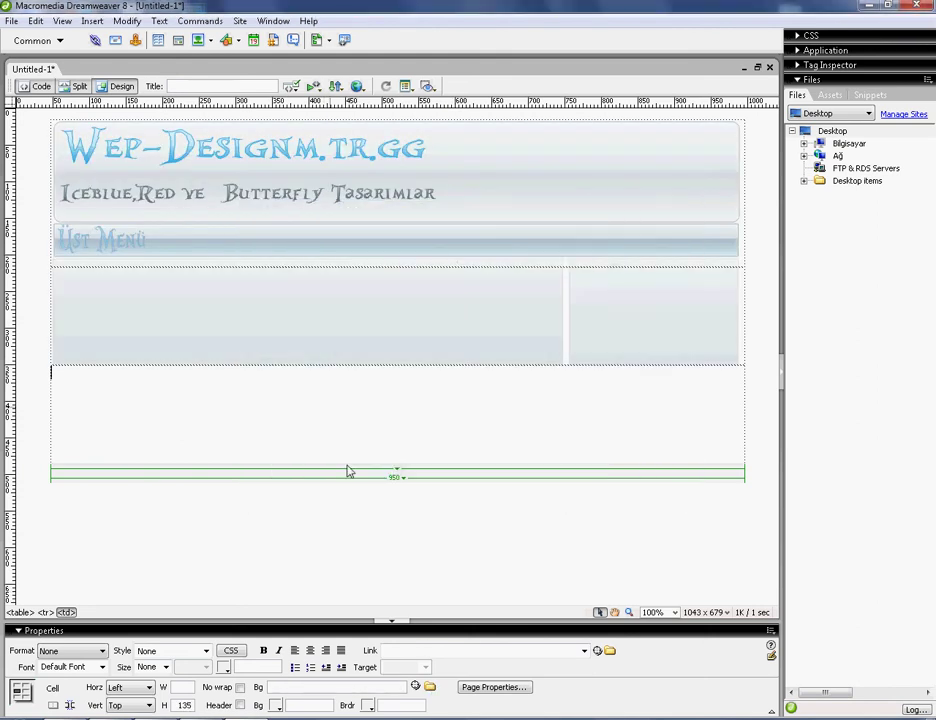
pyautogui.click(433, 689)
pyautogui.click(452, 325)
pyautogui.doubleClick(452, 325)
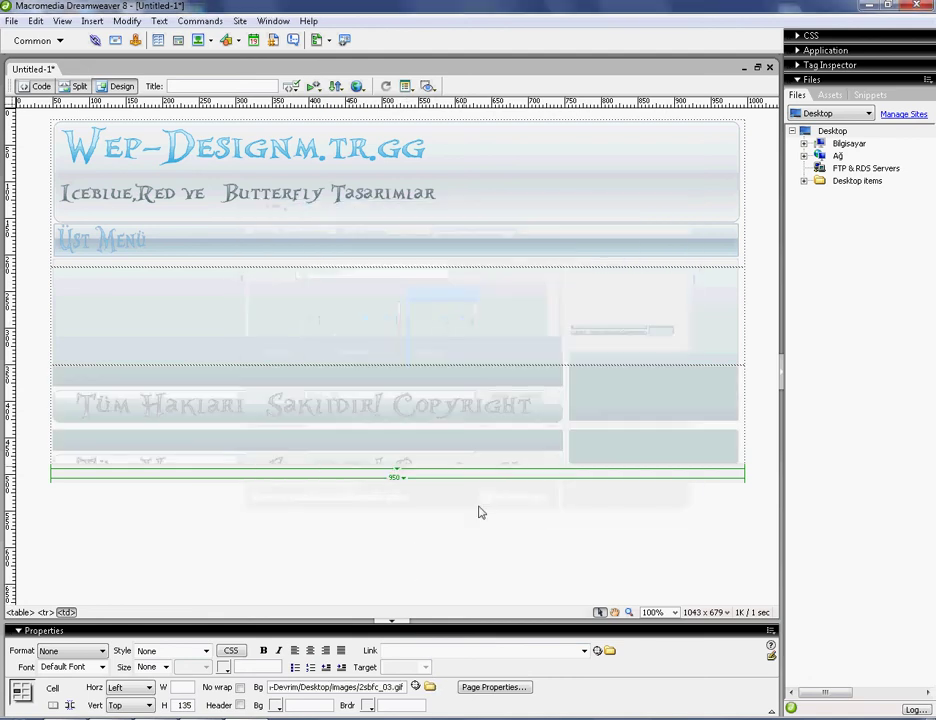
# Step: Shorten the bottom cell to a single copyright bar and narrow the whole table to 705 pixels
pyautogui.click(654, 470)
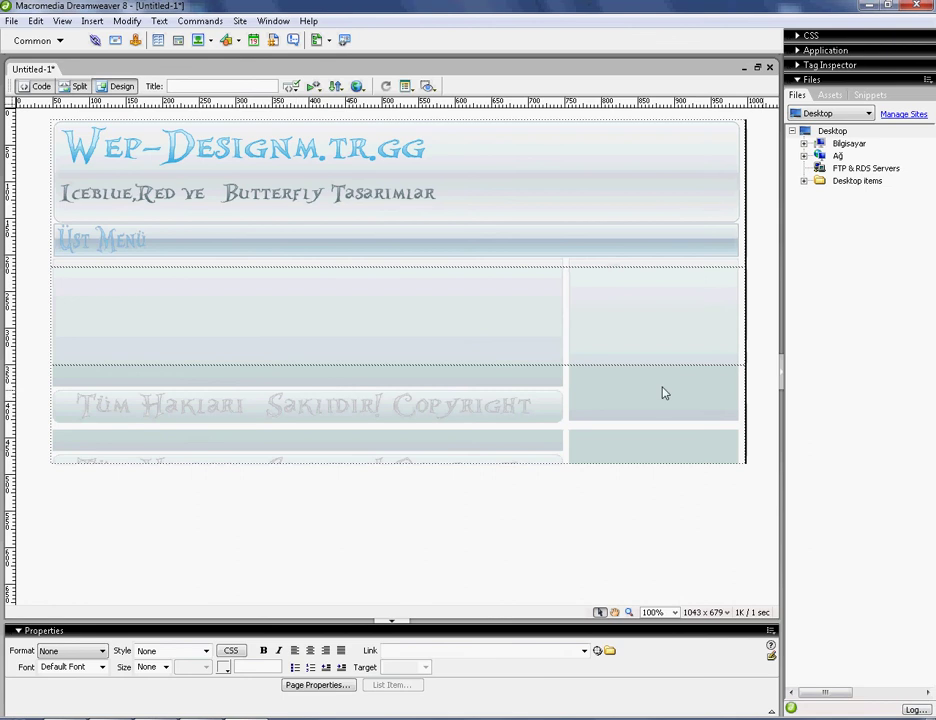
pyautogui.click(423, 460)
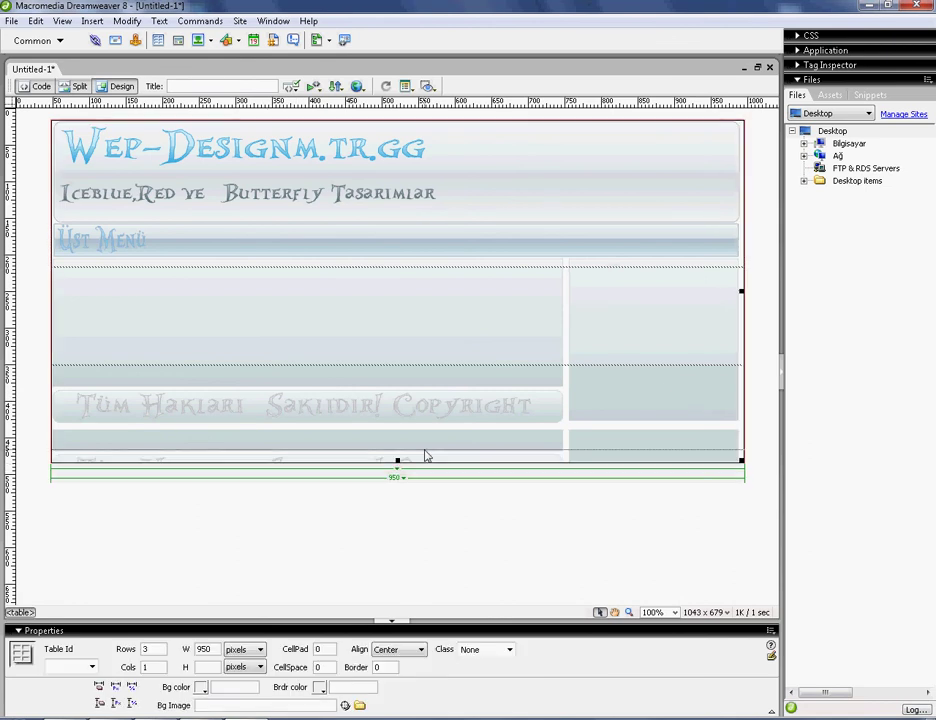
pyautogui.moveTo(424, 455); pyautogui.dragTo(426, 430)
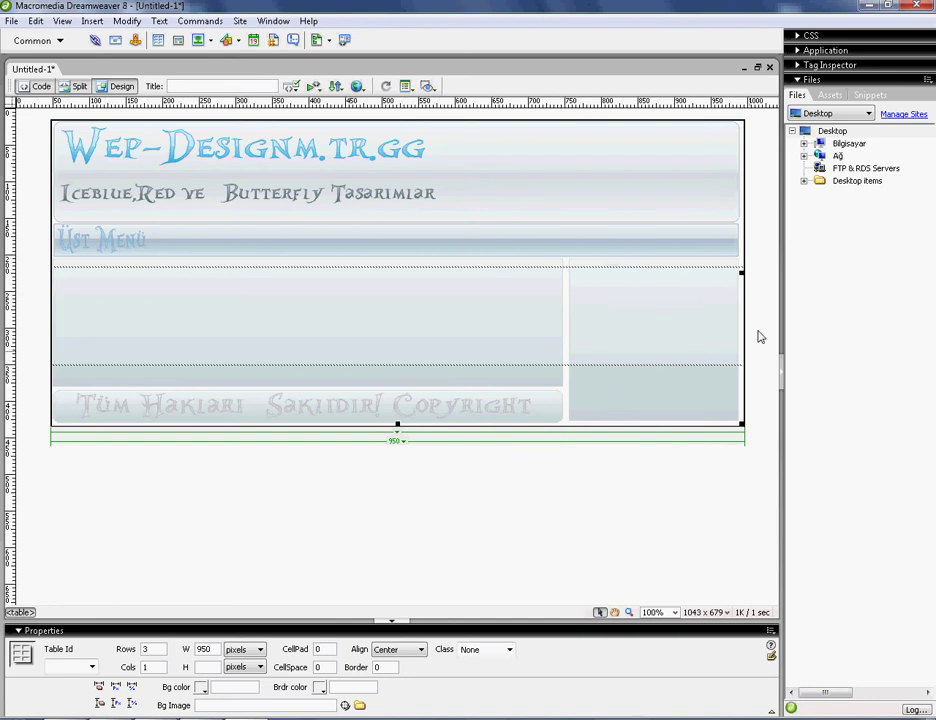
pyautogui.moveTo(745, 277); pyautogui.dragTo(566, 290)
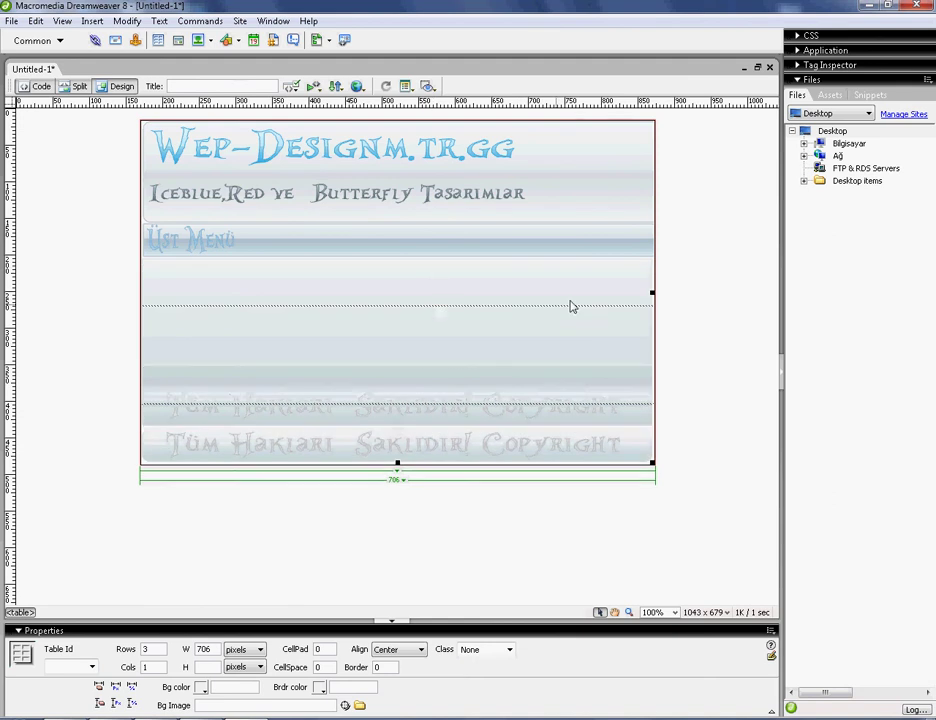
pyautogui.moveTo(652, 299)
pyautogui.mouseDown()
pyautogui.moveTo(696, 297)
pyautogui.moveTo(635, 293)
pyautogui.mouseUp()
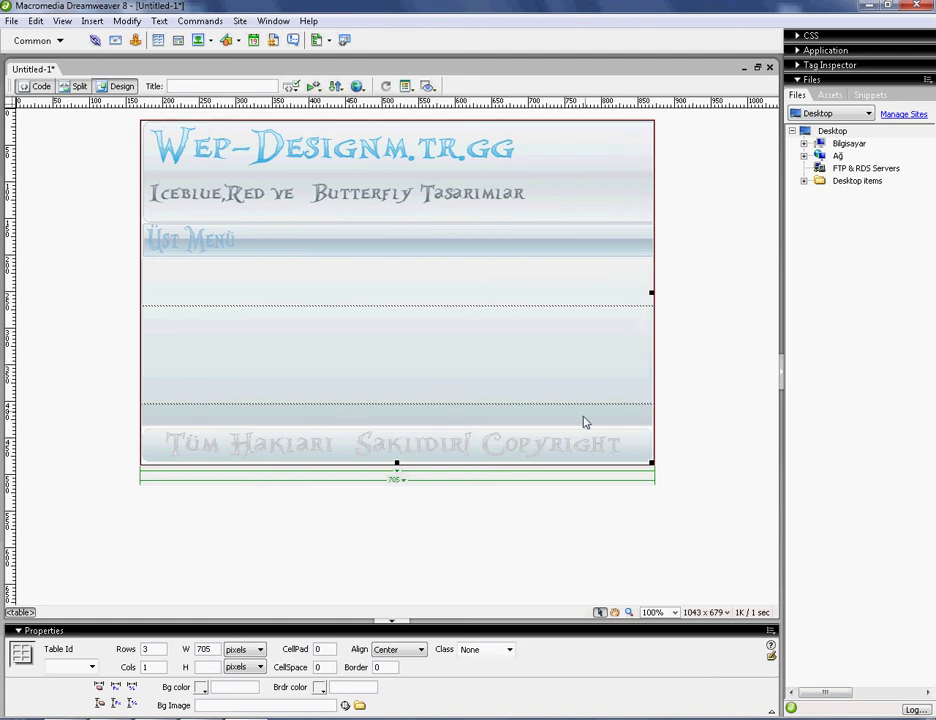
# Step: Adjust the height of the table's middle cell to about 246 pixels
pyautogui.moveTo(585, 409); pyautogui.dragTo(535, 560)
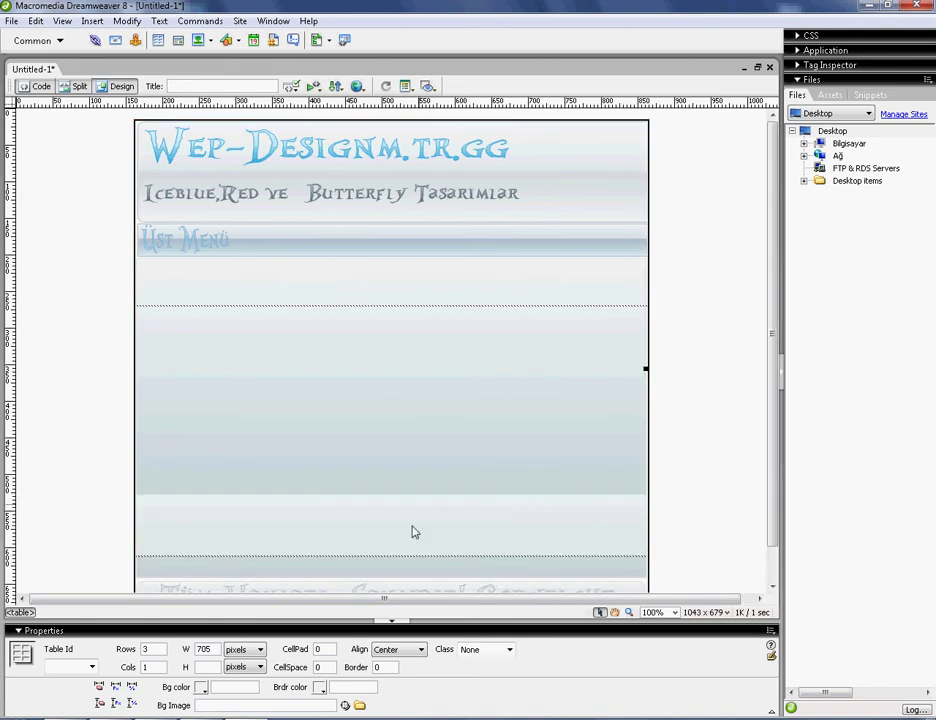
pyautogui.scroll(-1, 440, 550)
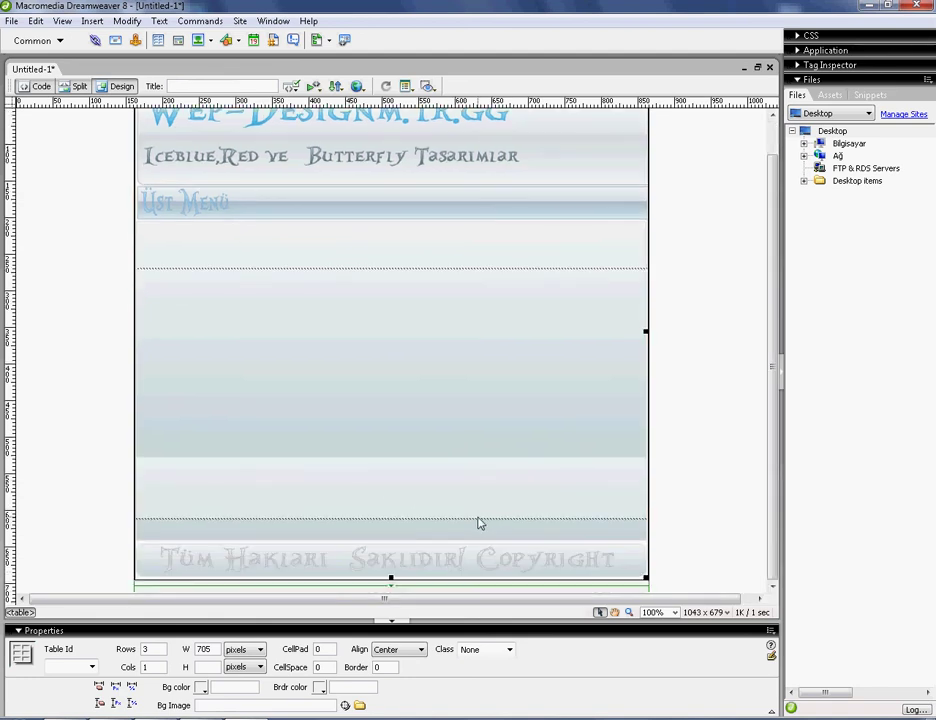
pyautogui.moveTo(479, 526); pyautogui.dragTo(388, 337)
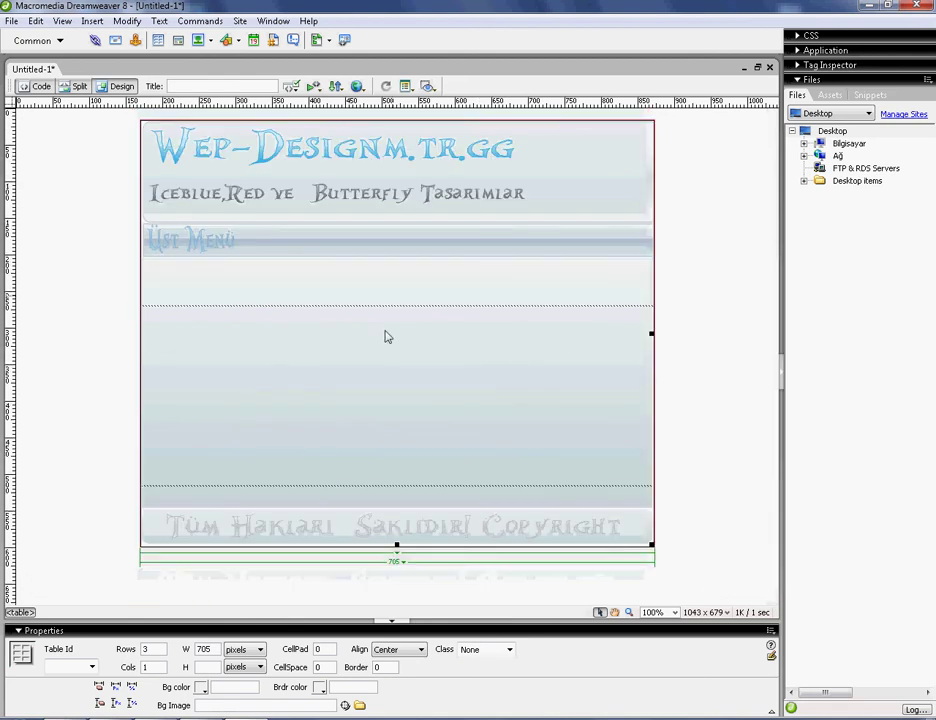
# Step: Insert a one-row, one-column table 600 pixels wide in the top cell and enlarge it to about 703 by 190 pixels
pyautogui.click(337, 245)
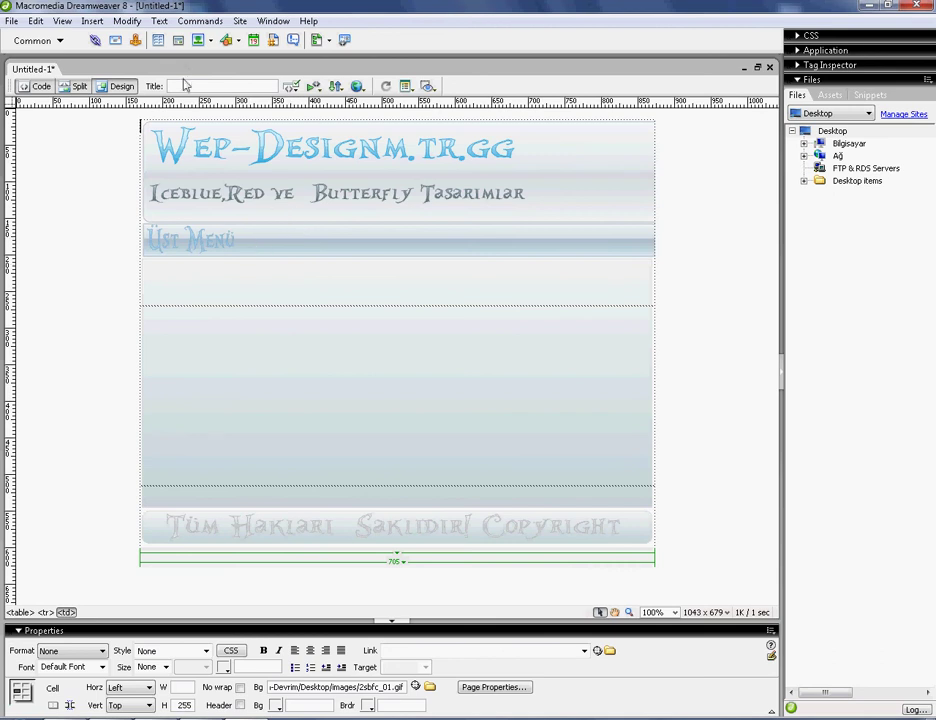
pyautogui.click(158, 40)
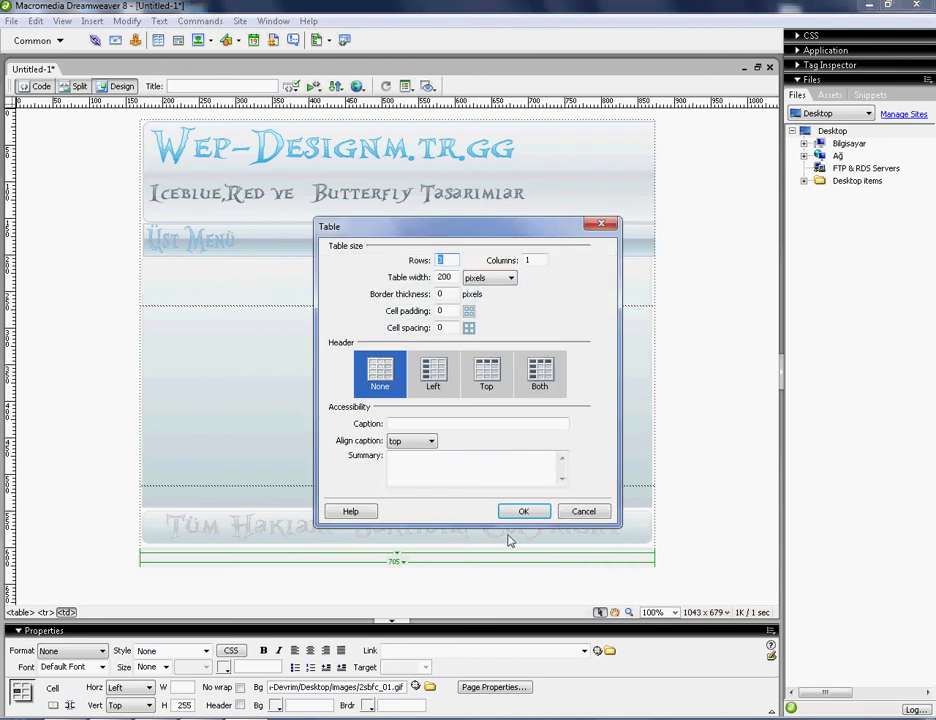
pyautogui.moveTo(456, 277); pyautogui.dragTo(329, 283)
pyautogui.press('Return')
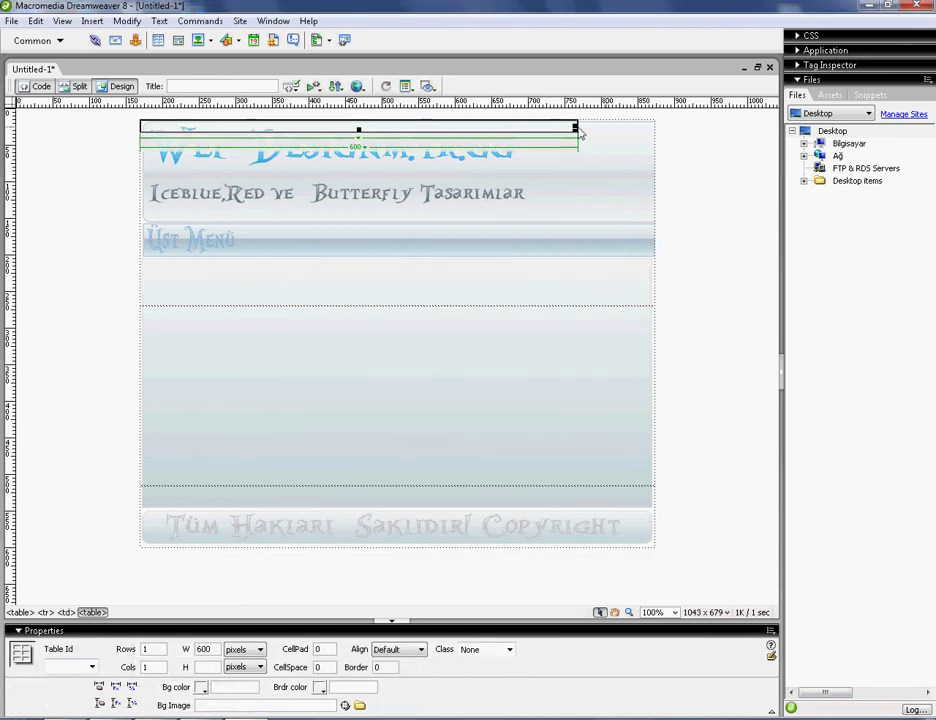
pyautogui.moveTo(577, 134); pyautogui.dragTo(655, 259)
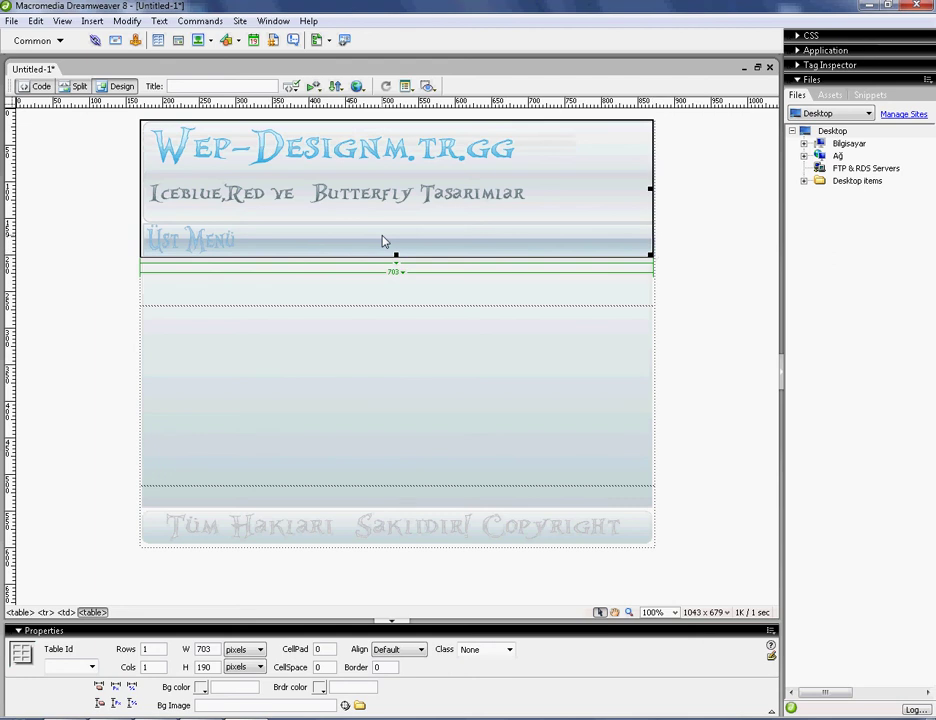
# Step: Set the nested table cell's horizontal alignment to Left and its vertical alignment to Top
pyautogui.click(376, 237)
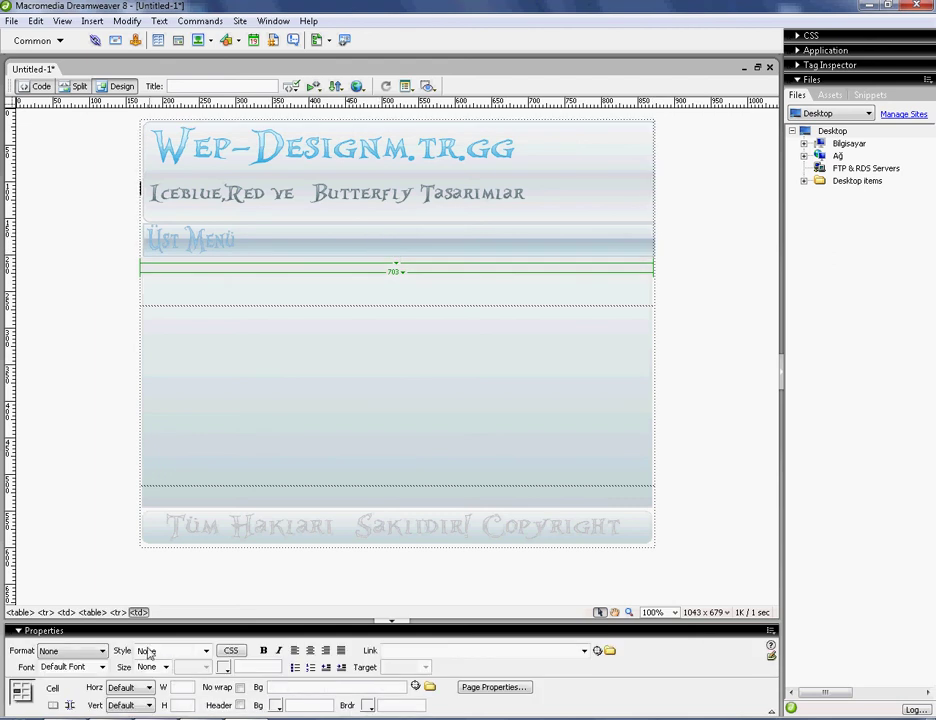
pyautogui.click(125, 688)
pyautogui.click(134, 708)
pyautogui.click(134, 708)
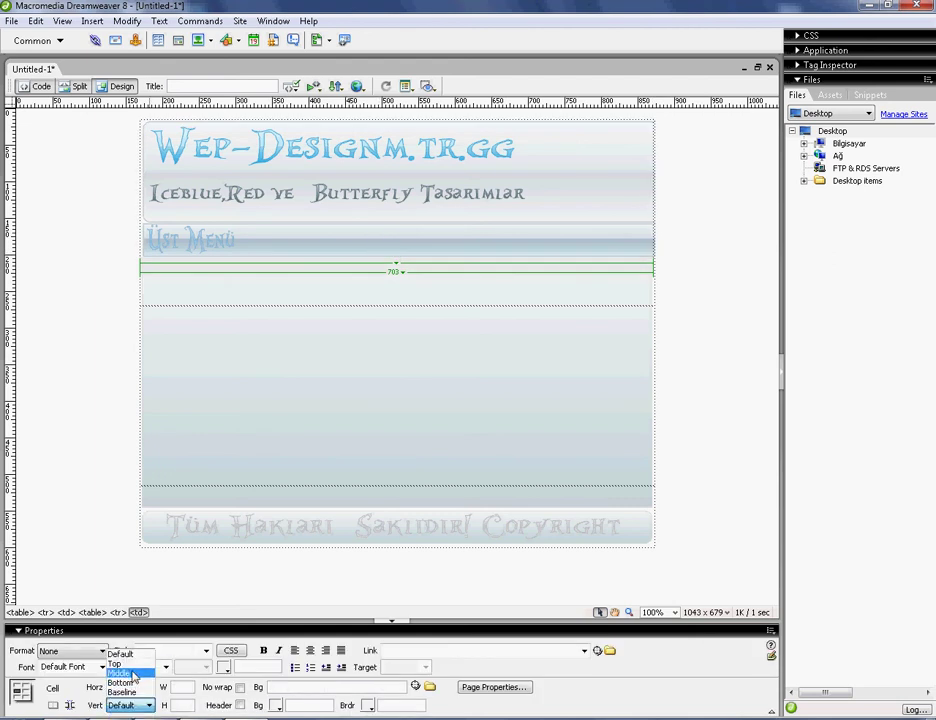
pyautogui.click(122, 664)
# Step: Give the nested table two rows divided at the upper edge of the Üst Menü bar, with a total height of 188 pixels
pyautogui.click(303, 267)
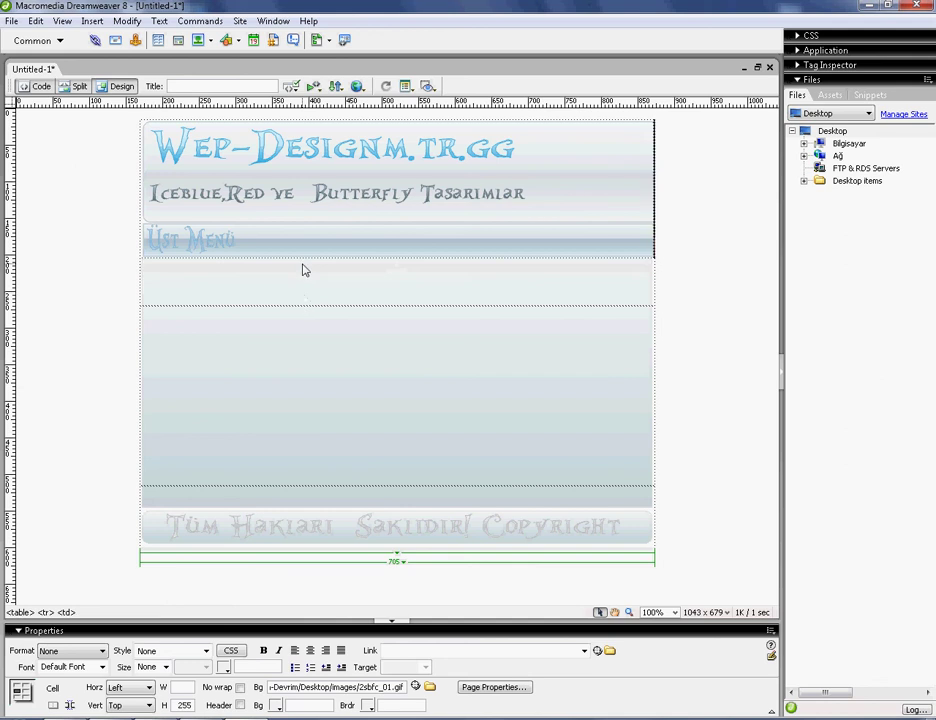
pyautogui.click(304, 264)
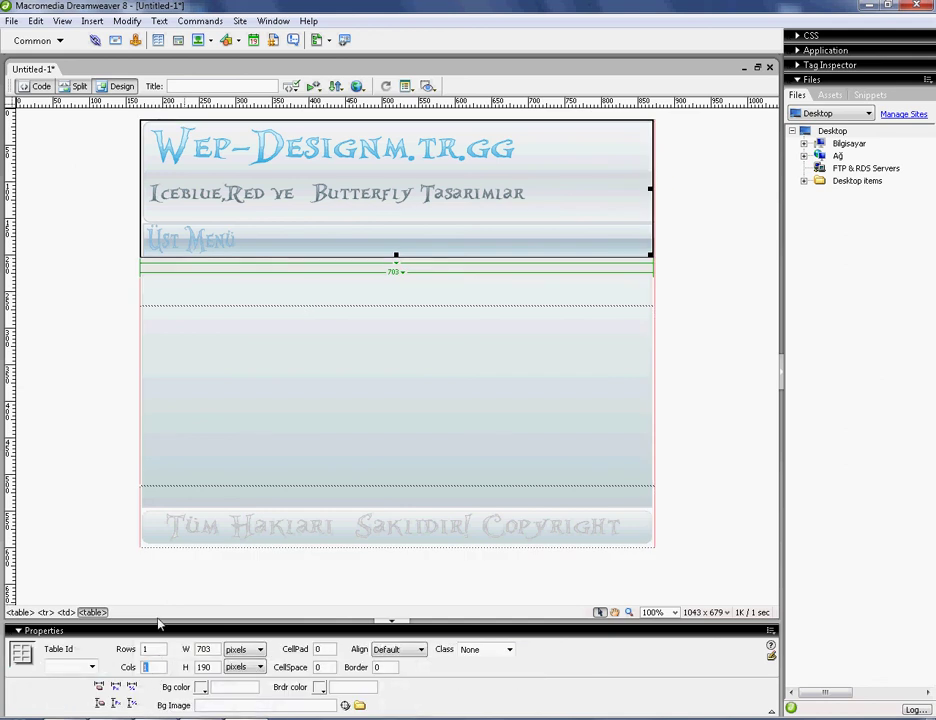
pyautogui.hotkey('shift', 'Tab')
pyautogui.click(355, 250)
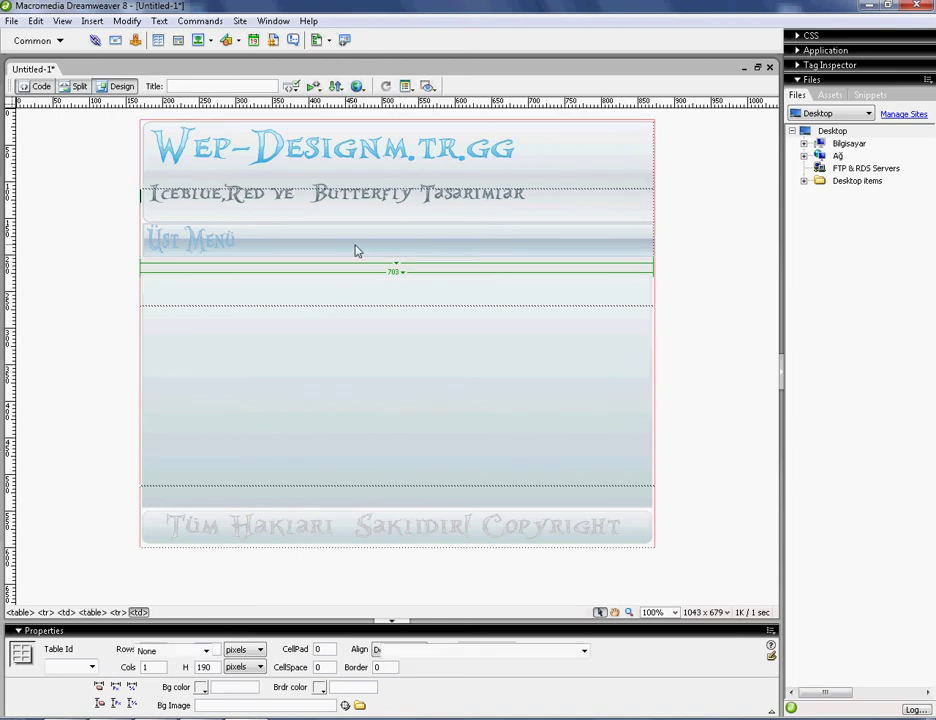
pyautogui.click(372, 190)
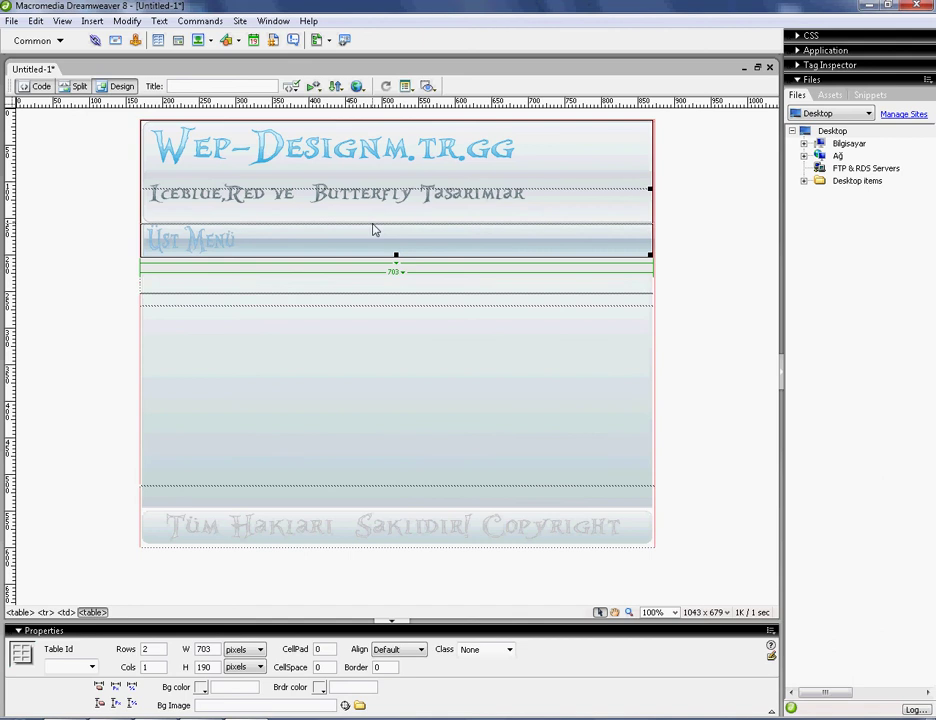
pyautogui.moveTo(396, 256); pyautogui.dragTo(398, 290)
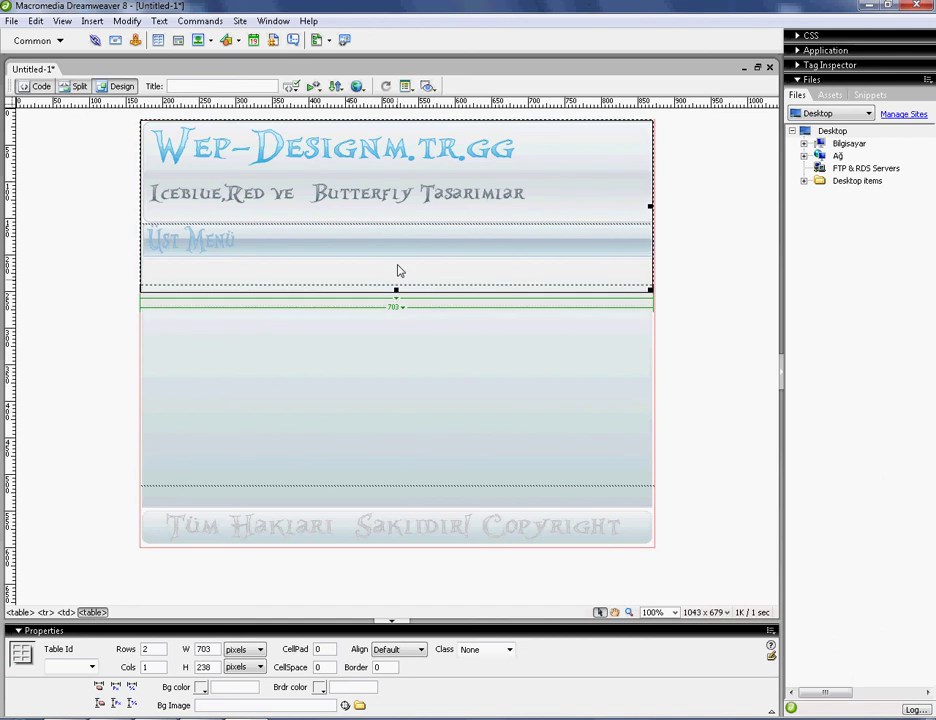
pyautogui.hotkey('ctrl', 'z')
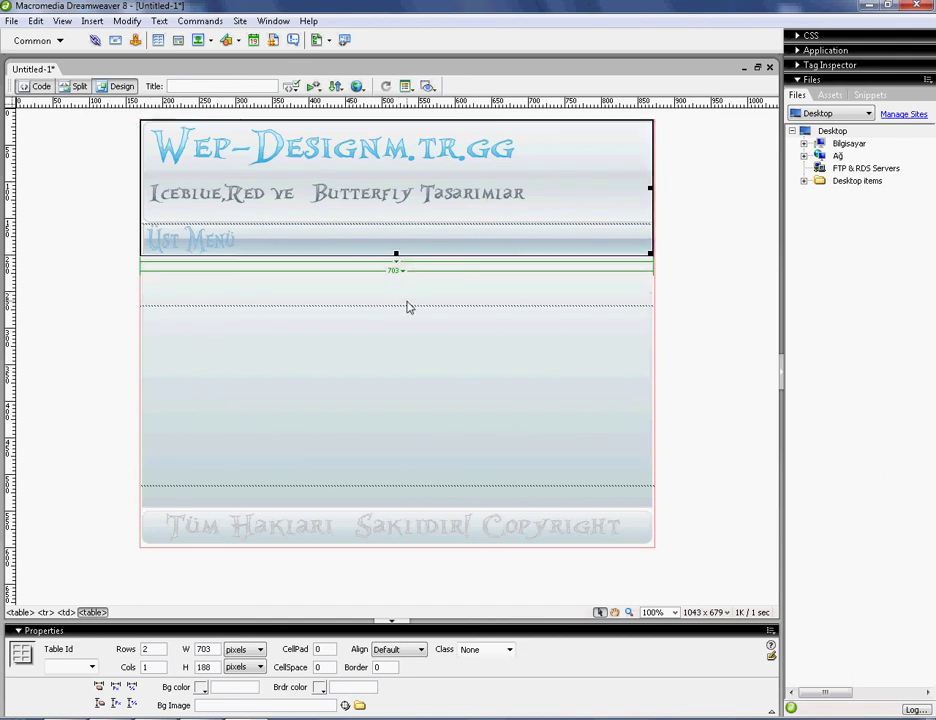
pyautogui.click(407, 309)
pyautogui.hotkey('ctrl', 'a')
pyautogui.hotkey('ctrl', 'a')
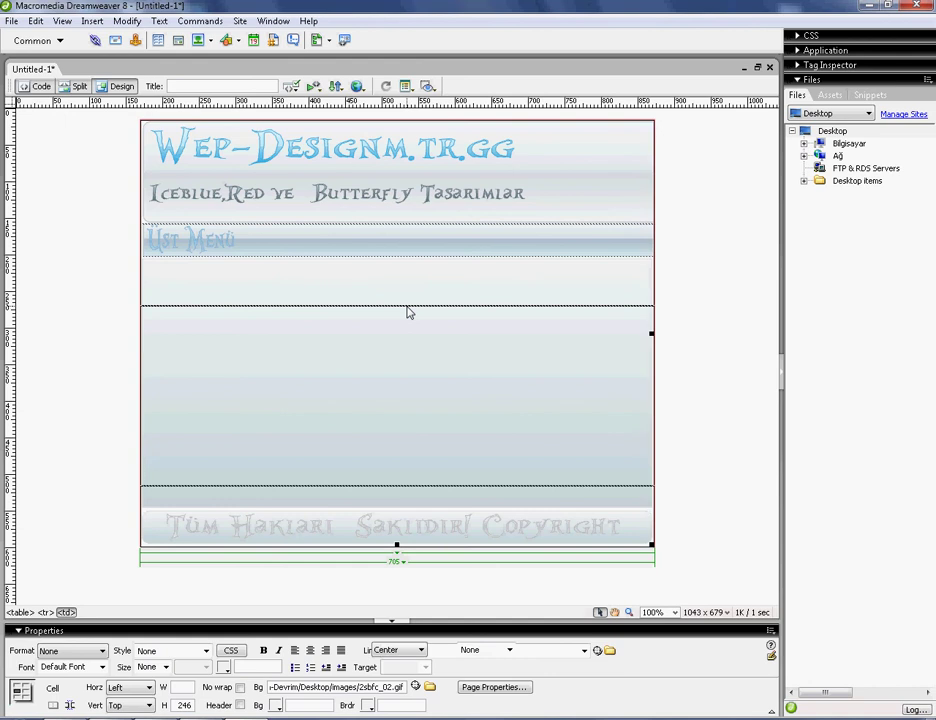
pyautogui.click(381, 261)
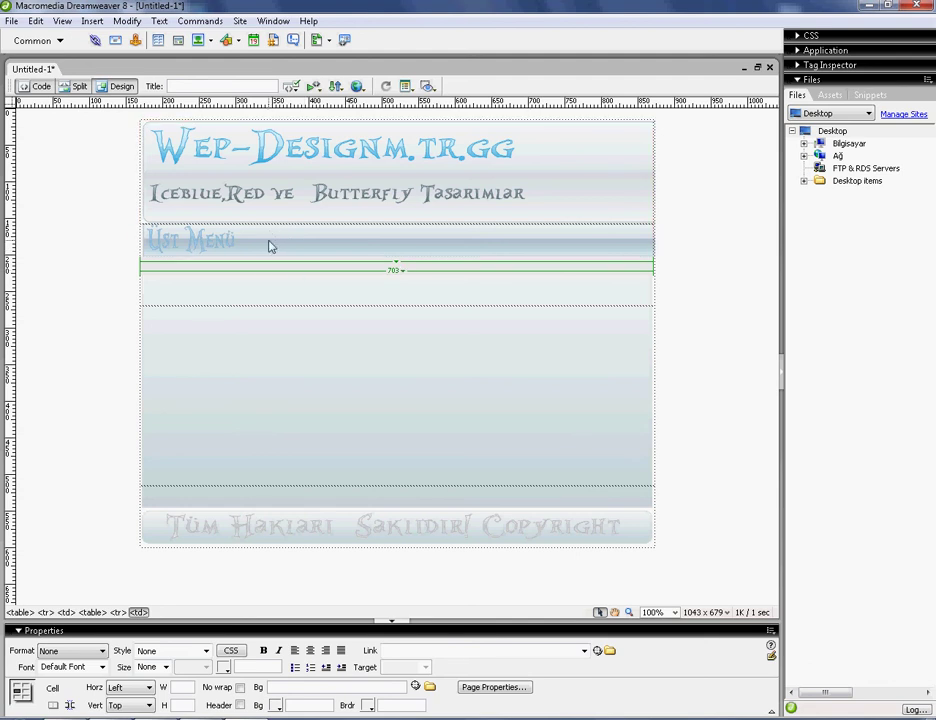
pyautogui.click(236, 322)
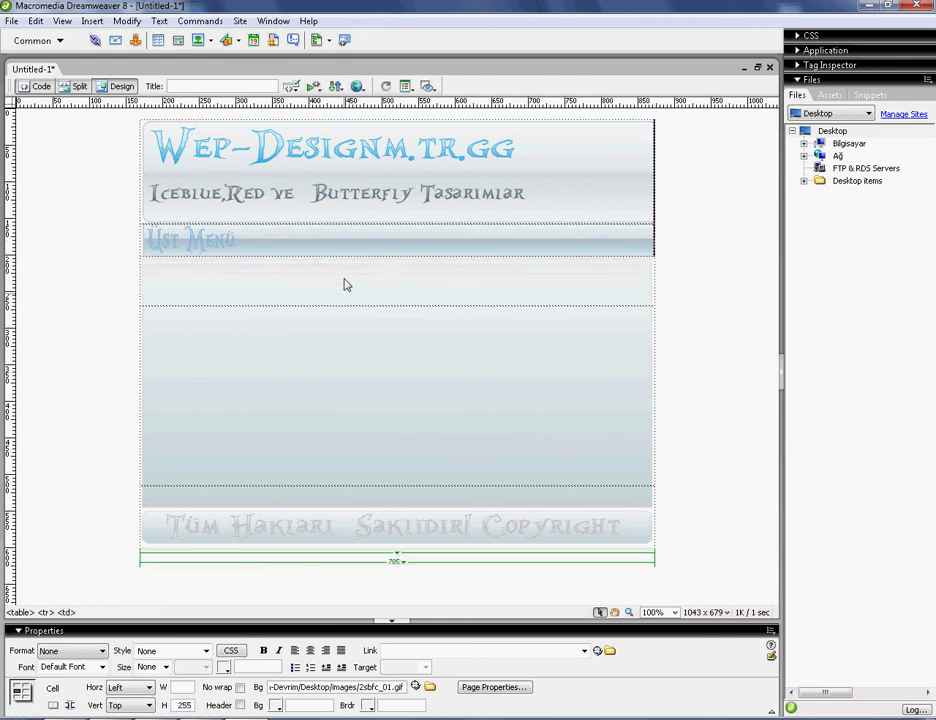
# Step: Split the nested table into two columns and narrow the first one to about 135 pixels, beside the Üst Menü heading
pyautogui.click(345, 259)
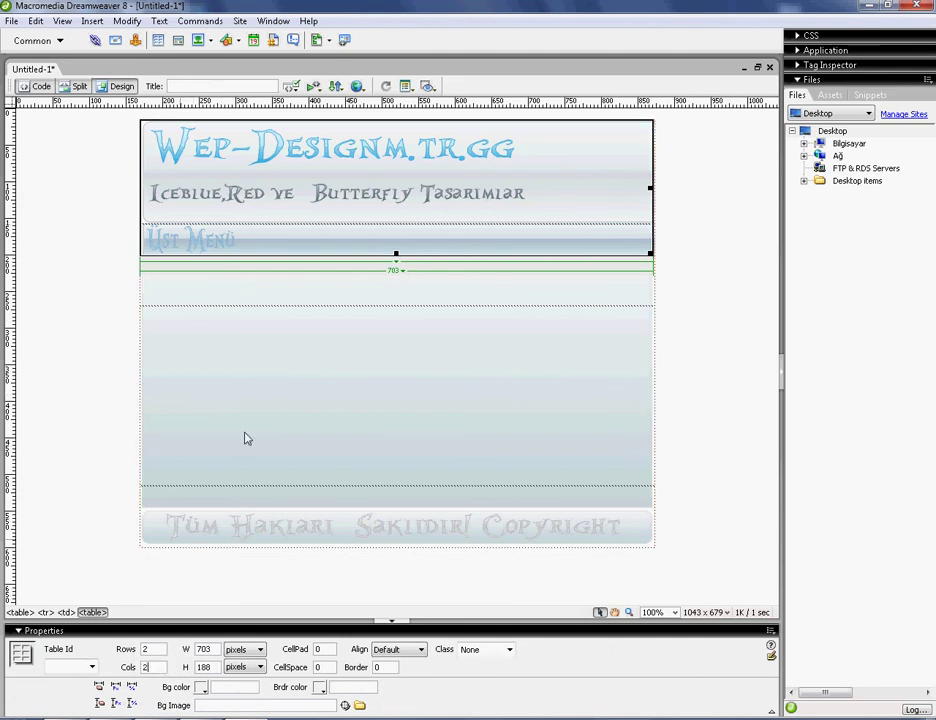
pyautogui.click(265, 328)
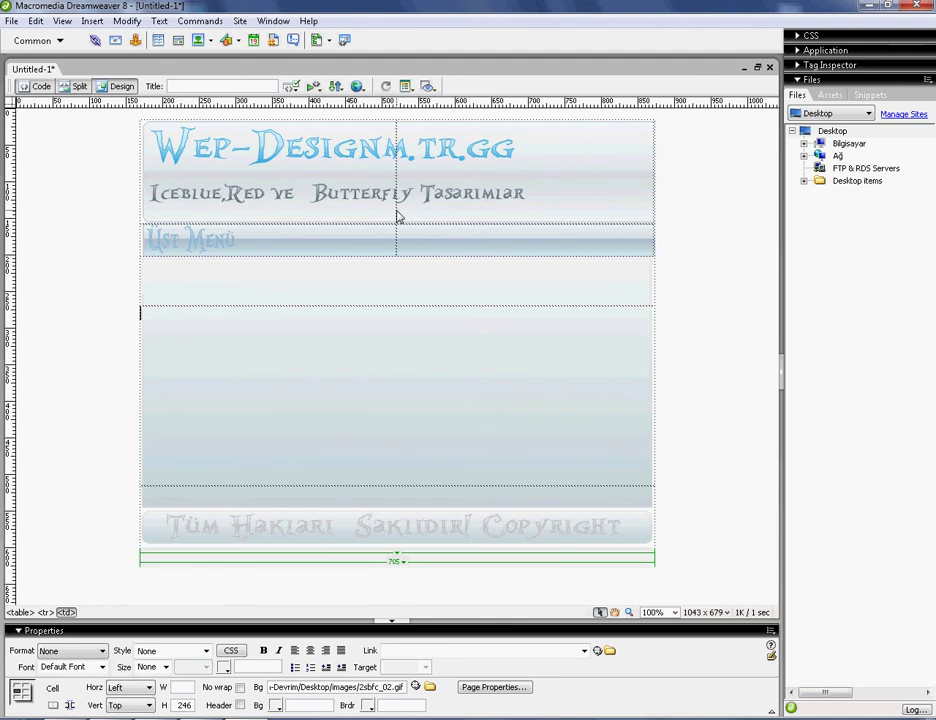
pyautogui.moveTo(397, 215); pyautogui.dragTo(240, 223)
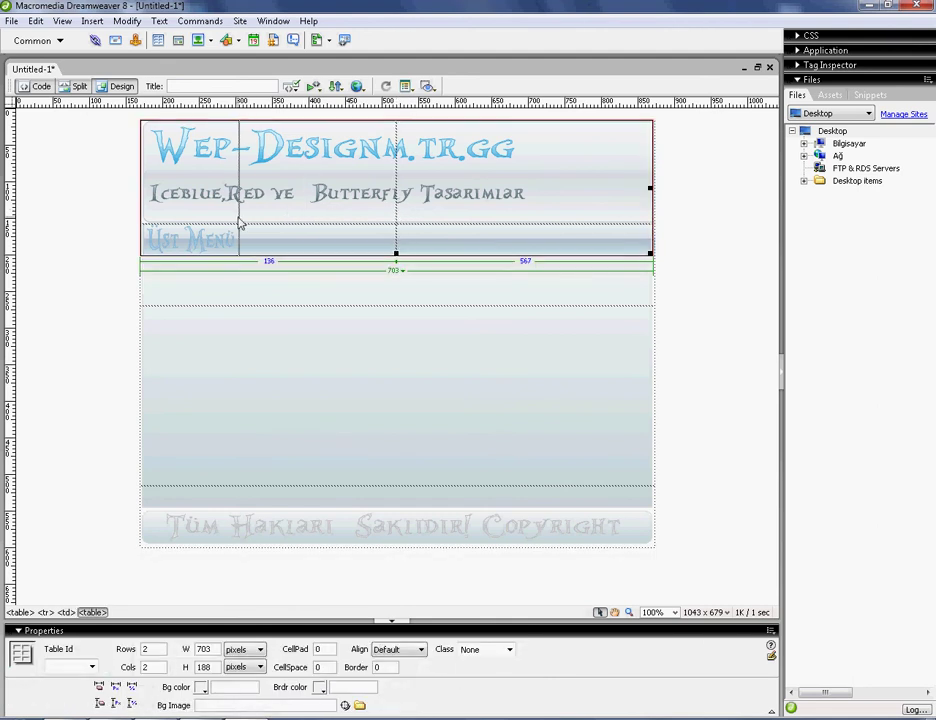
# Step: Check the page's source code and insert a div tag in the second cell of the Üst Menü row
pyautogui.click(252, 245)
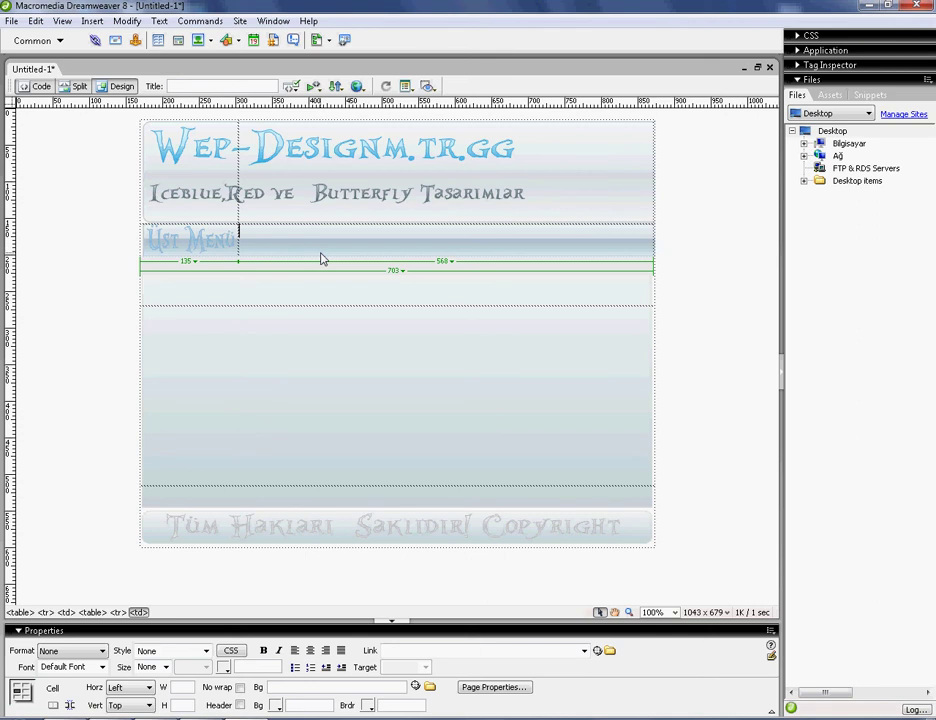
pyautogui.click(36, 86)
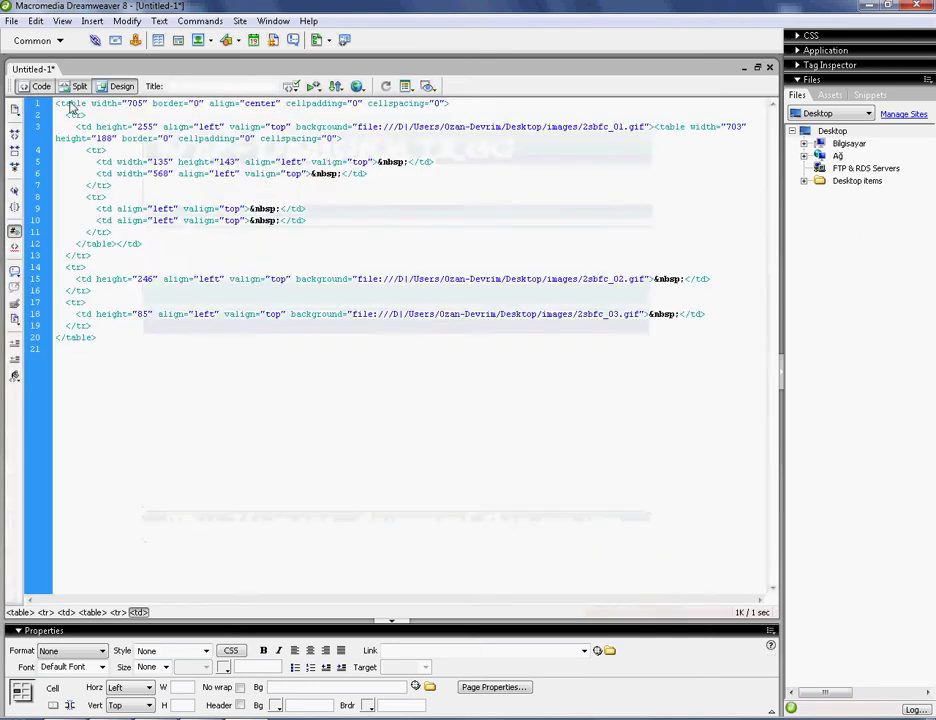
pyautogui.click(116, 86)
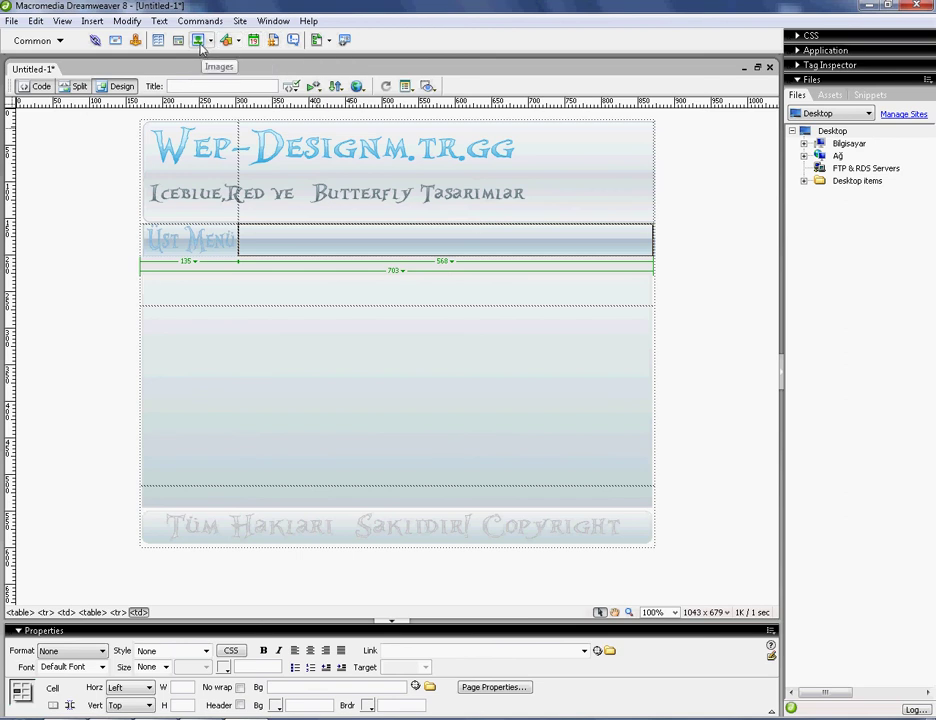
pyautogui.click(249, 246)
pyautogui.click(199, 41)
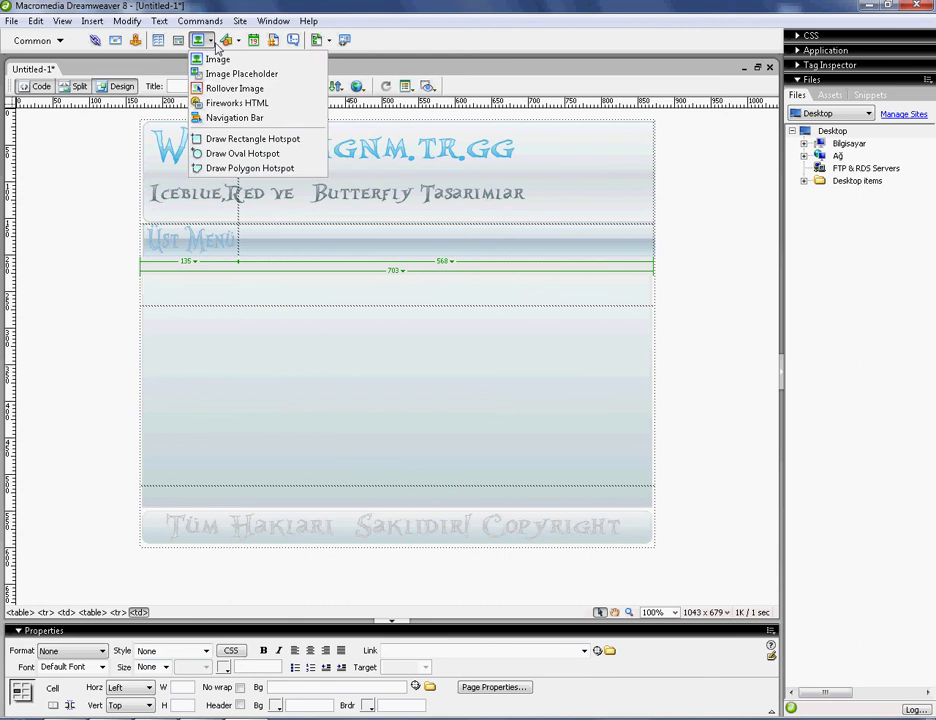
pyautogui.click(226, 42)
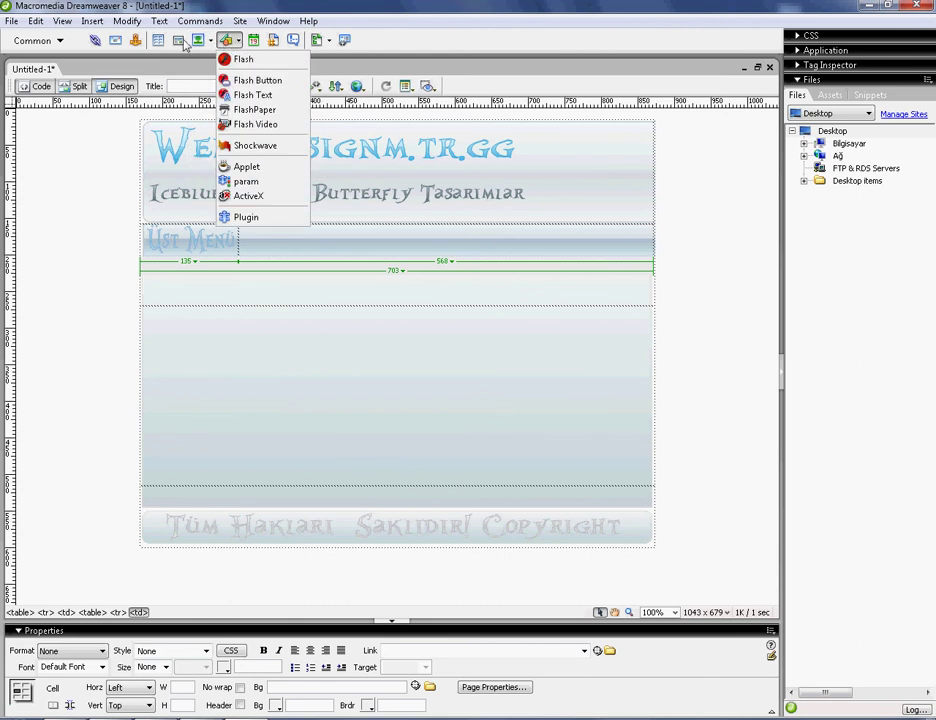
pyautogui.click(180, 41)
pyautogui.click(608, 342)
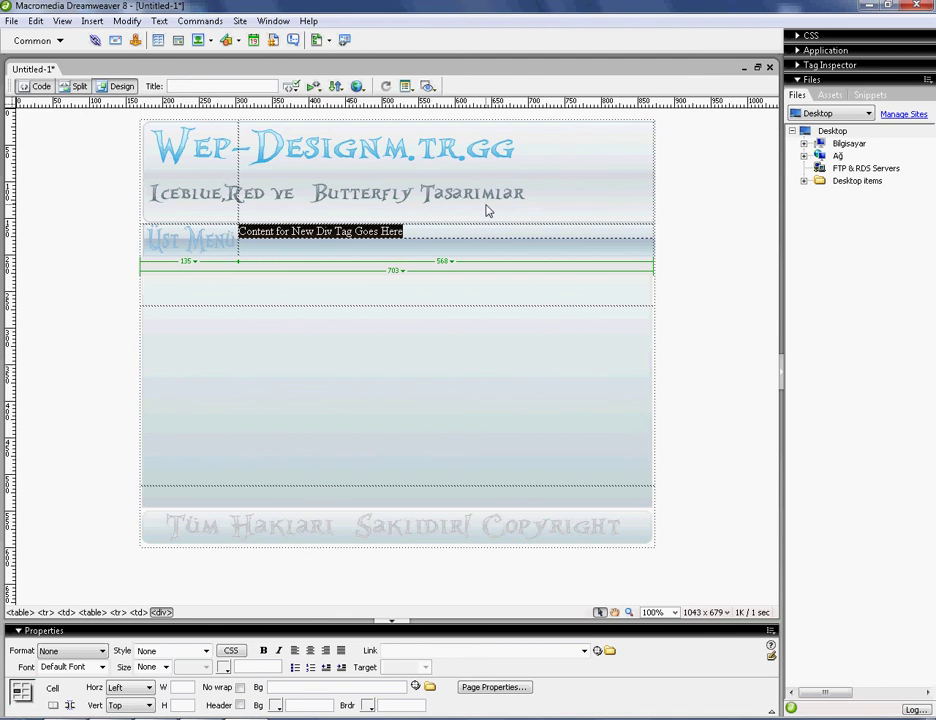
# Step: Replace the div's placeholder text with "Üst Menü" and show the page's source code
pyautogui.write('Ust Men')
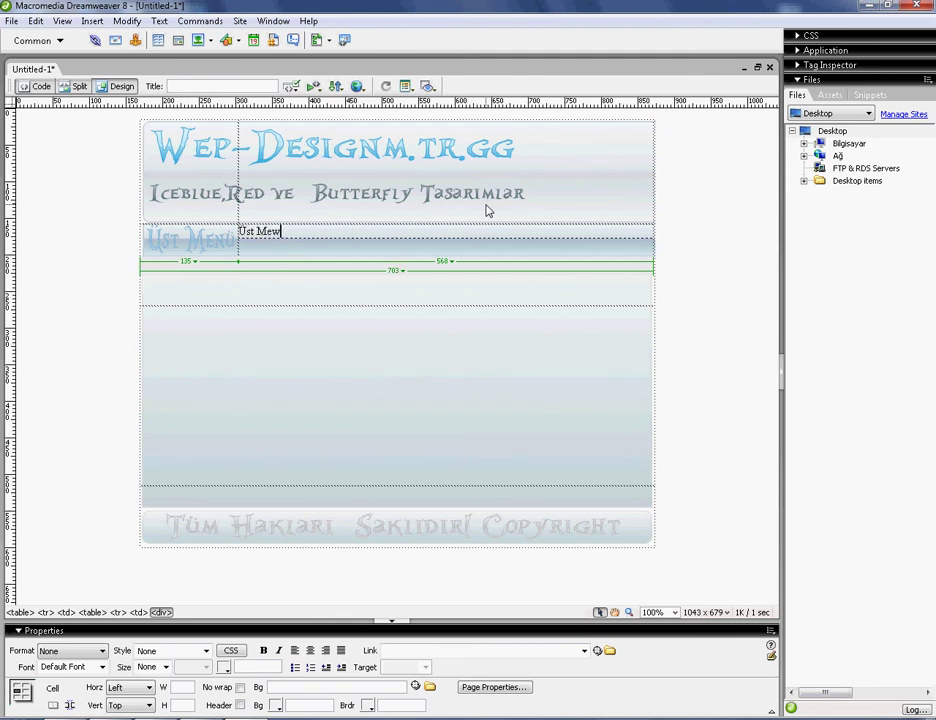
pyautogui.write('ü')
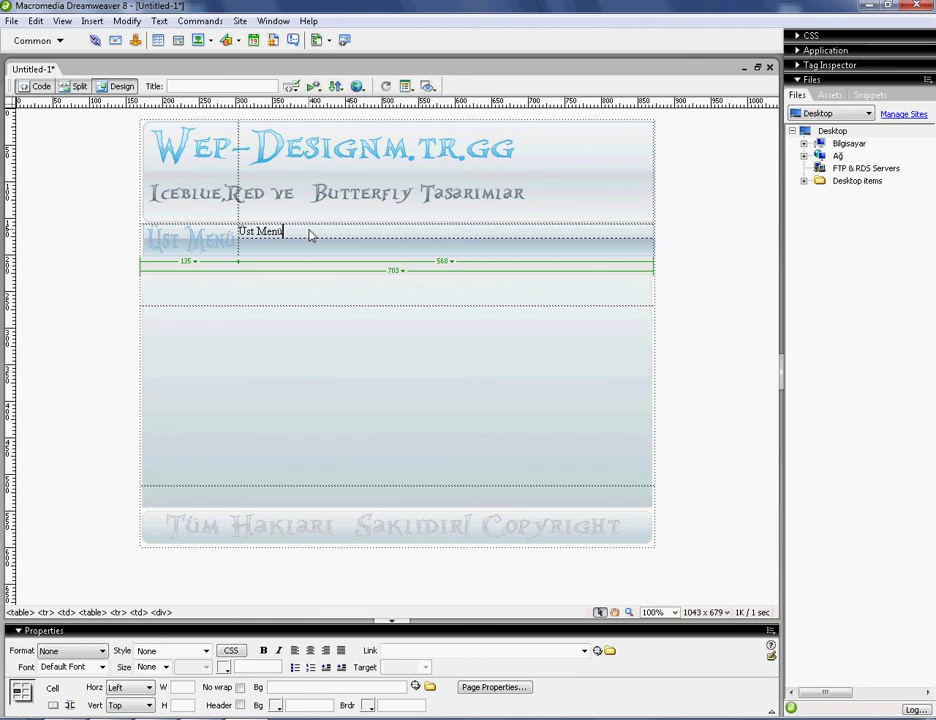
pyautogui.click(35, 86)
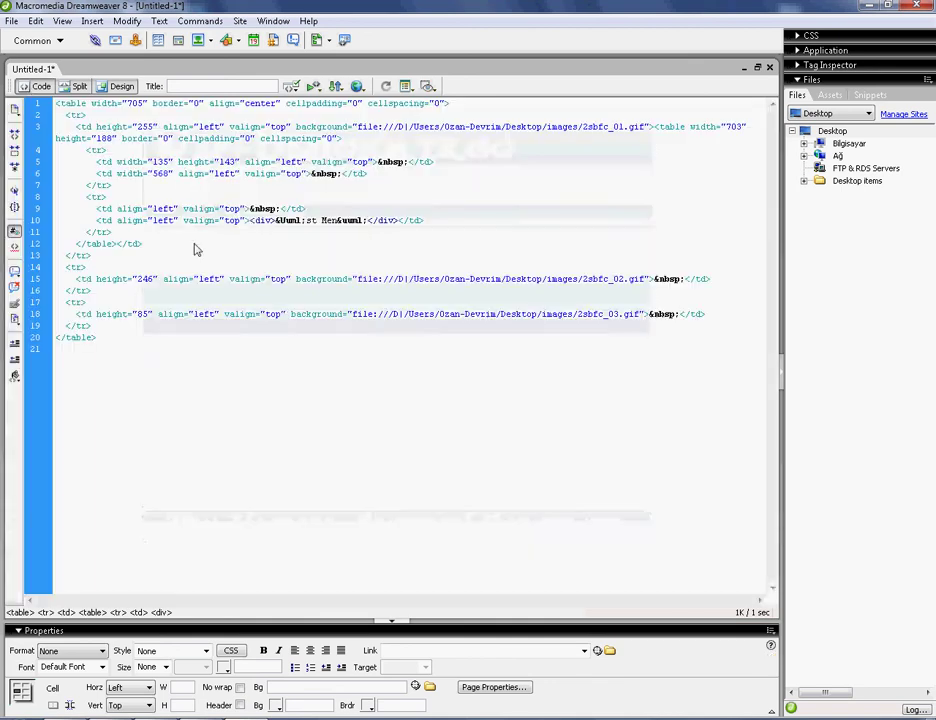
# Step: Replace the div's text with "Ust Menu", remove the trailing space in the source code and return to the design view
pyautogui.click(121, 86)
pyautogui.click(230, 226)
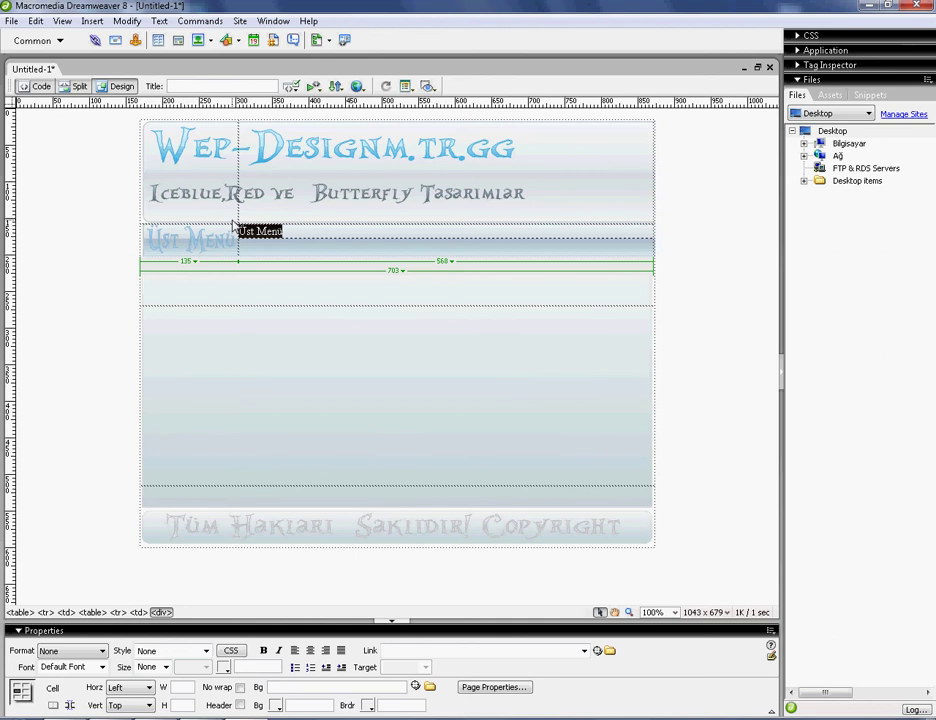
pyautogui.write('Ü')
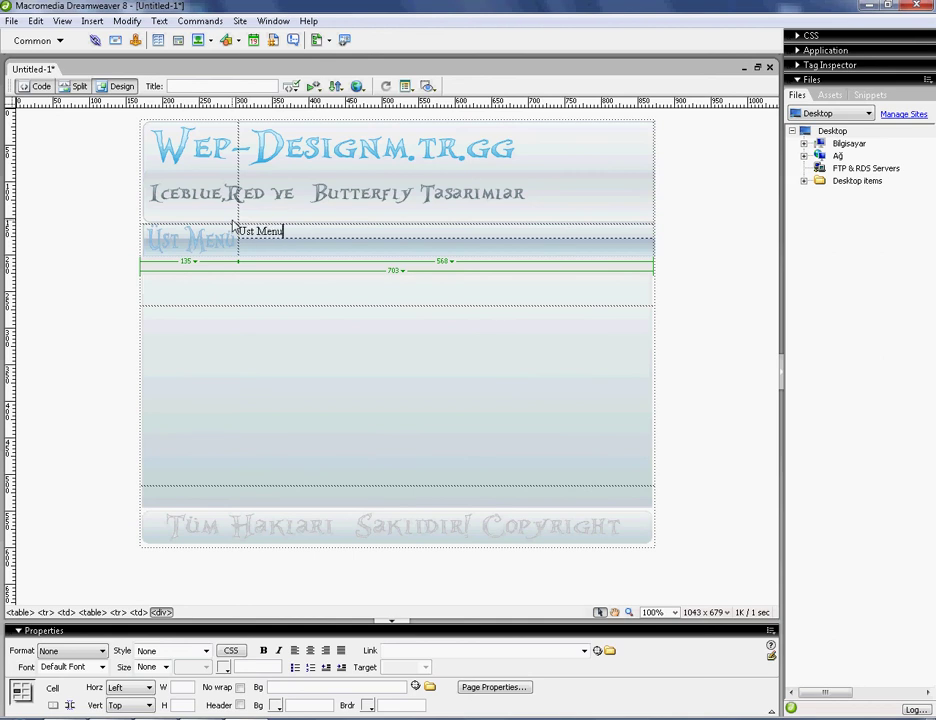
pyautogui.click(35, 86)
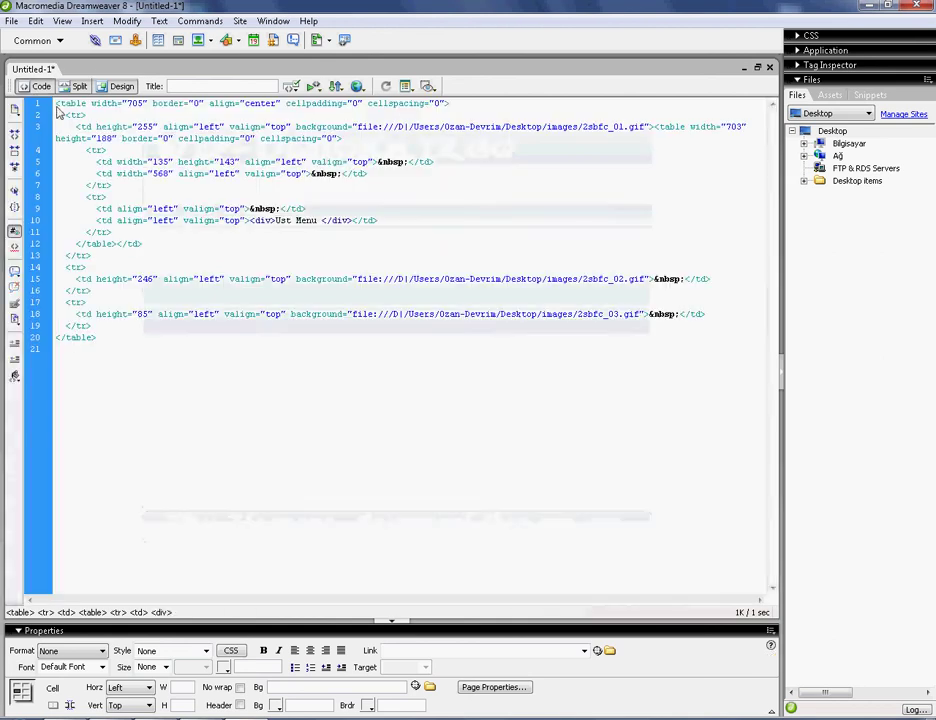
pyautogui.click(319, 221)
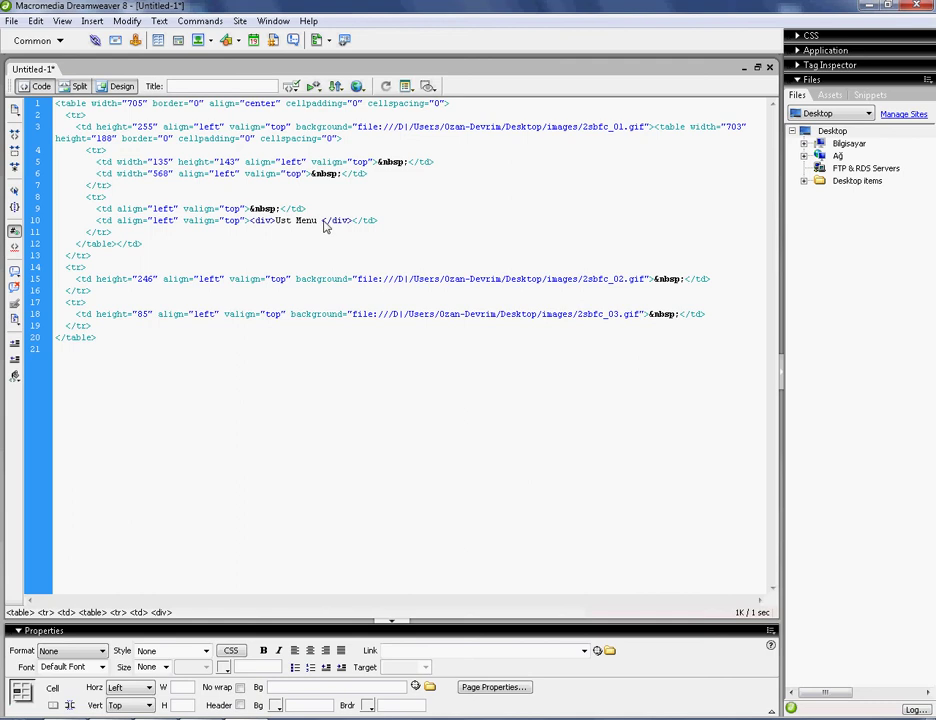
pyautogui.press('BackSpace')
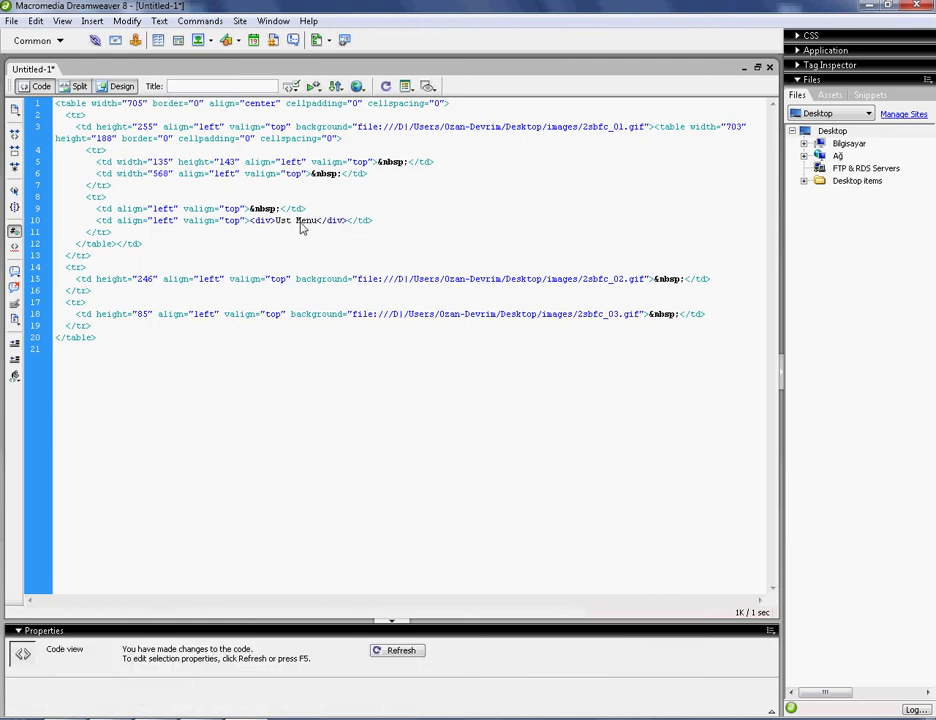
pyautogui.click(120, 86)
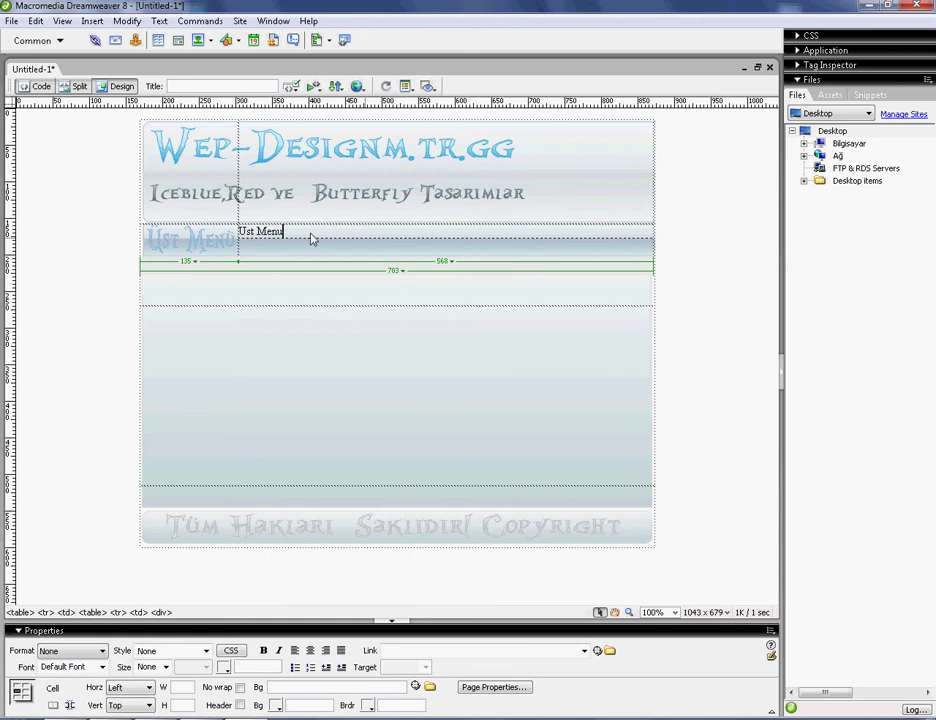
# Step: Shorten the background table's first row so that it ends just beneath the Üst Menü bar
pyautogui.click(396, 356)
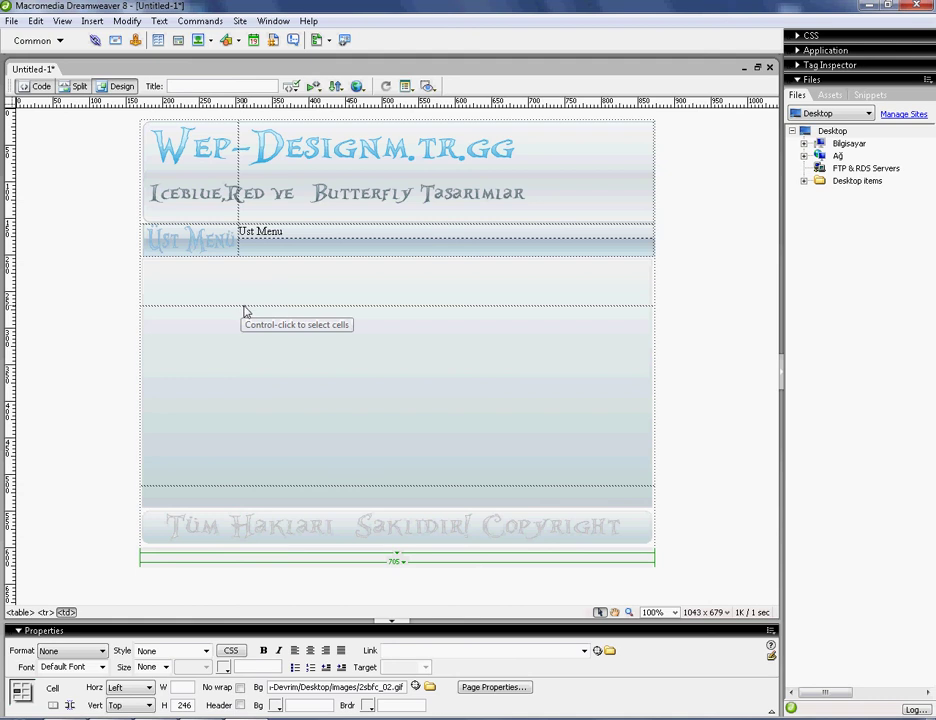
pyautogui.click(247, 264)
pyautogui.press('Delete')
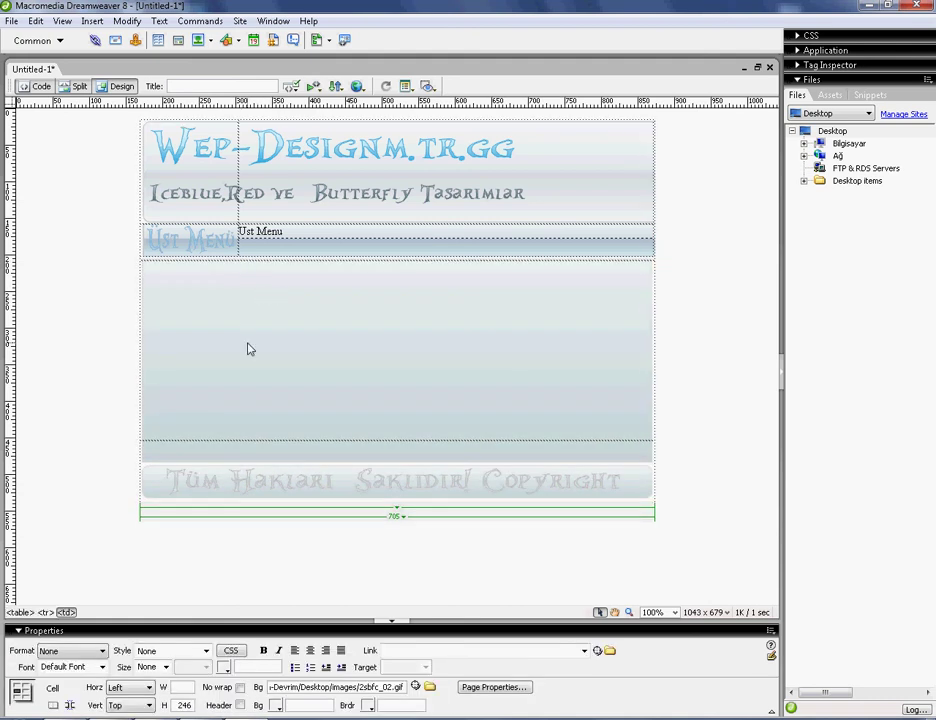
# Step: Split the background table into two columns and resize its overall width to 707 pixels
pyautogui.click(222, 441)
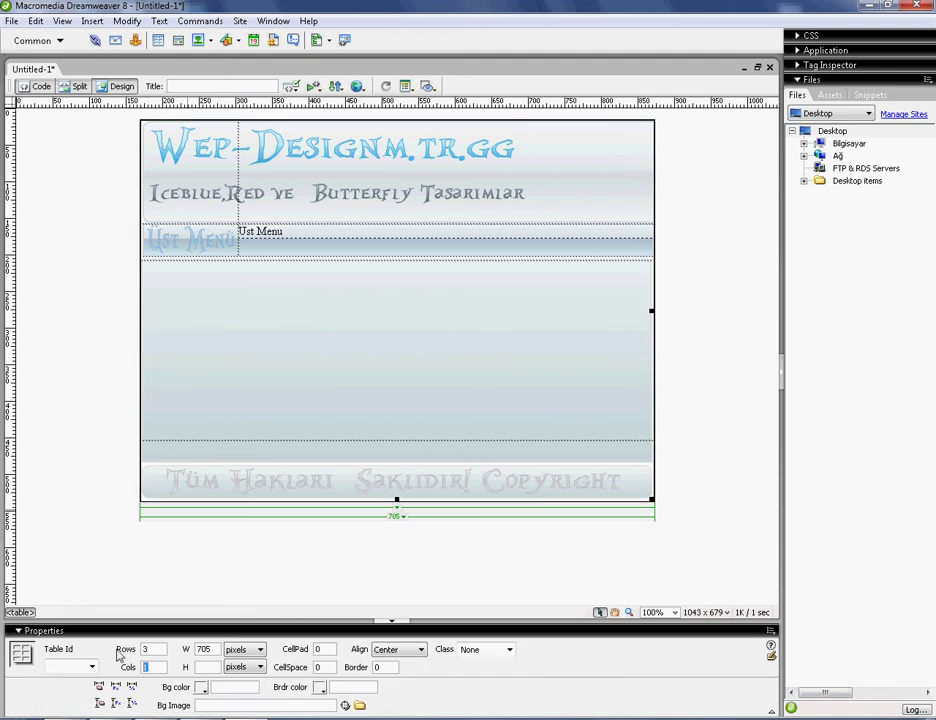
pyautogui.click(319, 367)
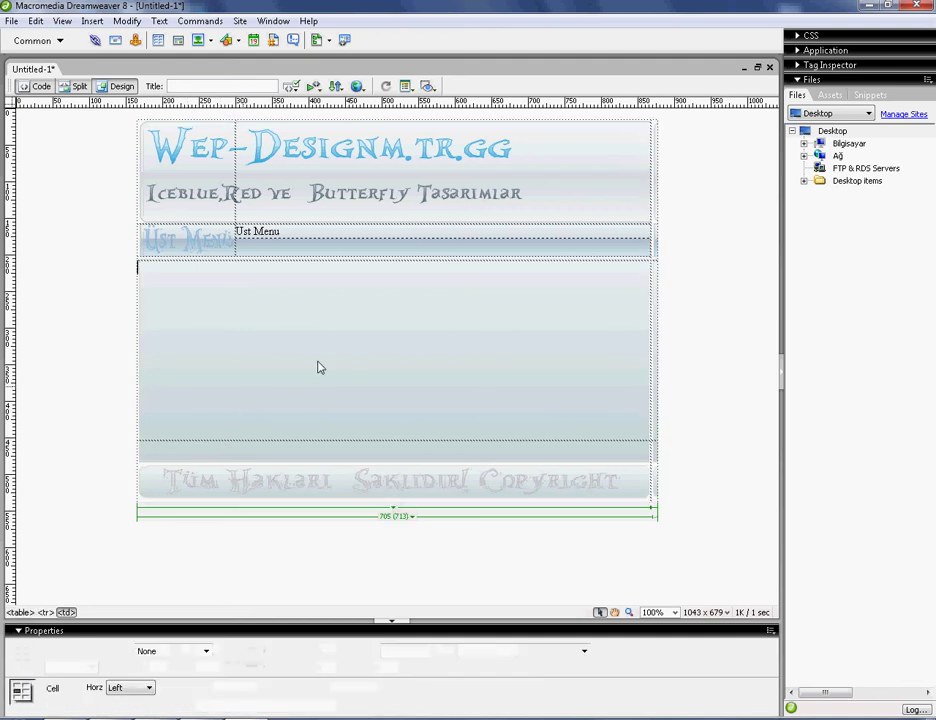
pyautogui.click(249, 446)
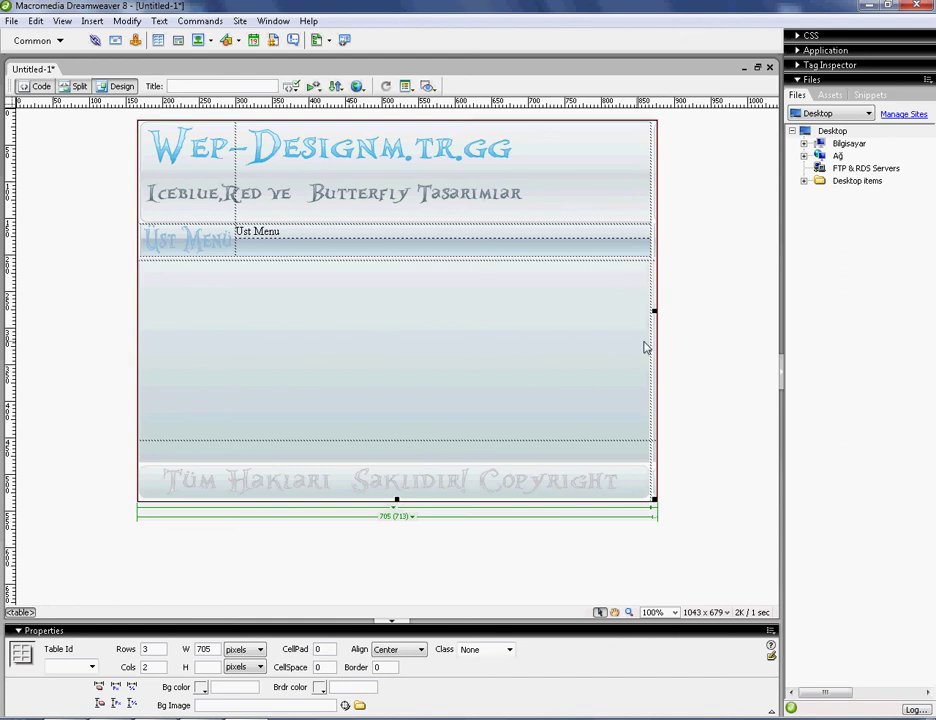
pyautogui.moveTo(654, 312); pyautogui.dragTo(675, 320)
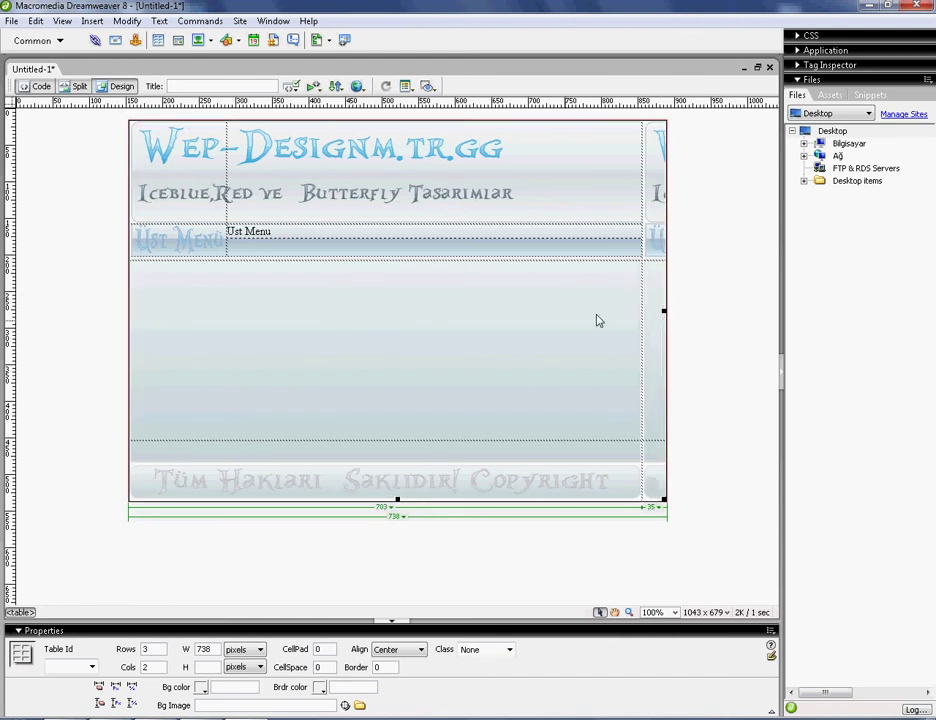
pyautogui.moveTo(660, 313); pyautogui.dragTo(637, 317)
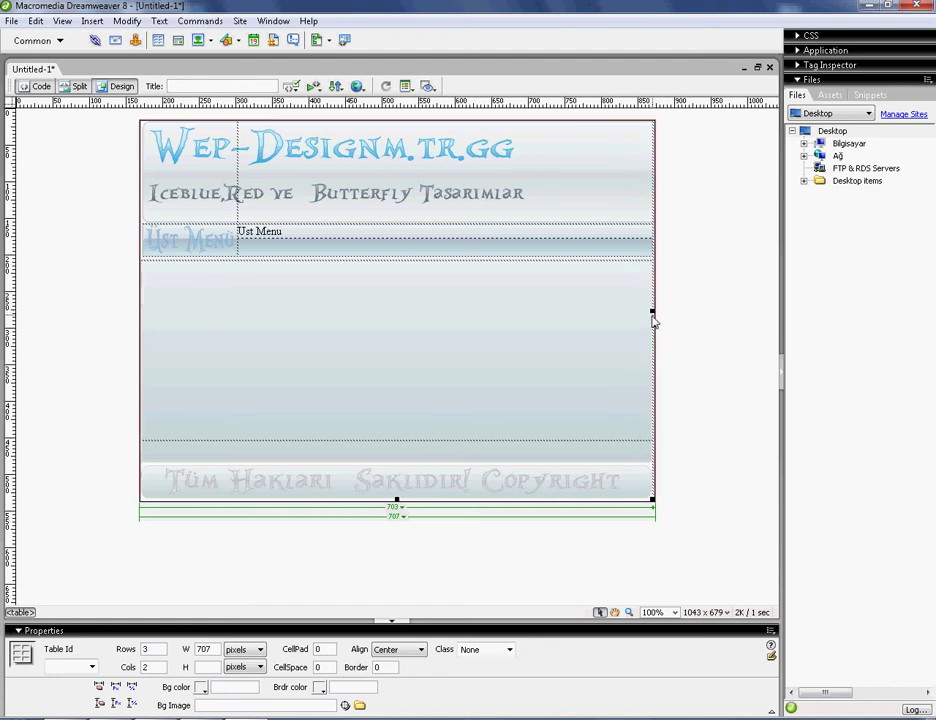
# Step: Insert a one-row, one-column nested table in the middle row and stretch it to 703 by 248 pixels
pyautogui.click(645, 285)
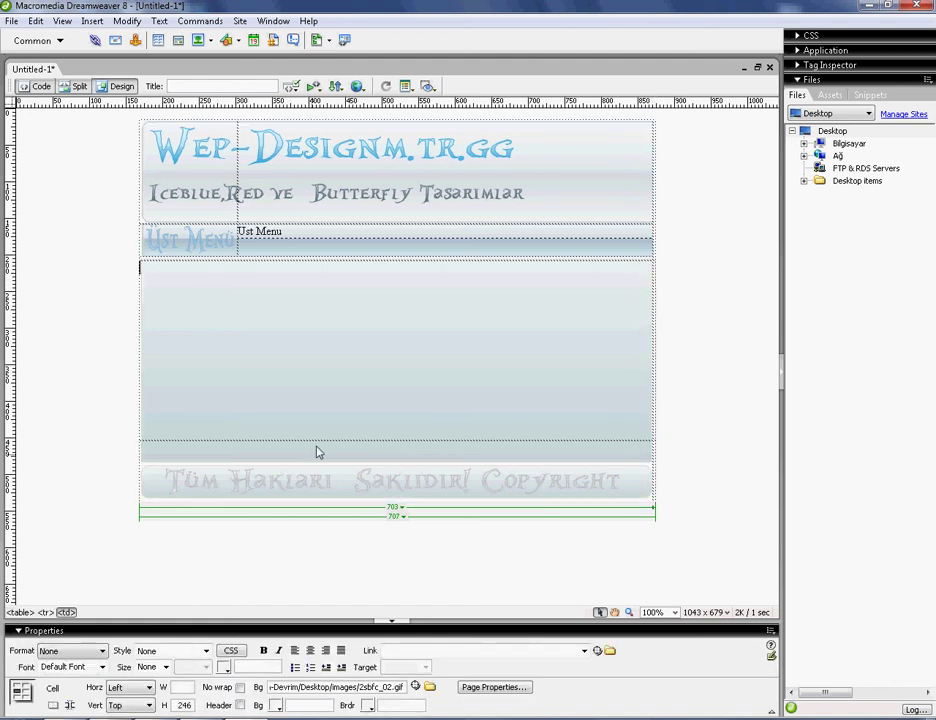
pyautogui.press('Return')
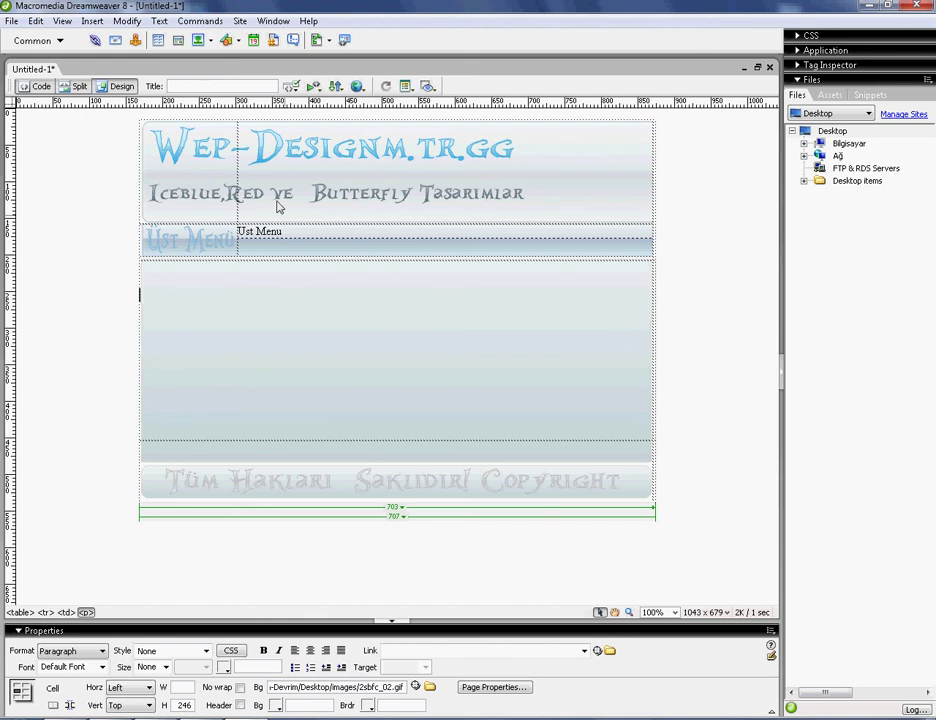
pyautogui.click(159, 41)
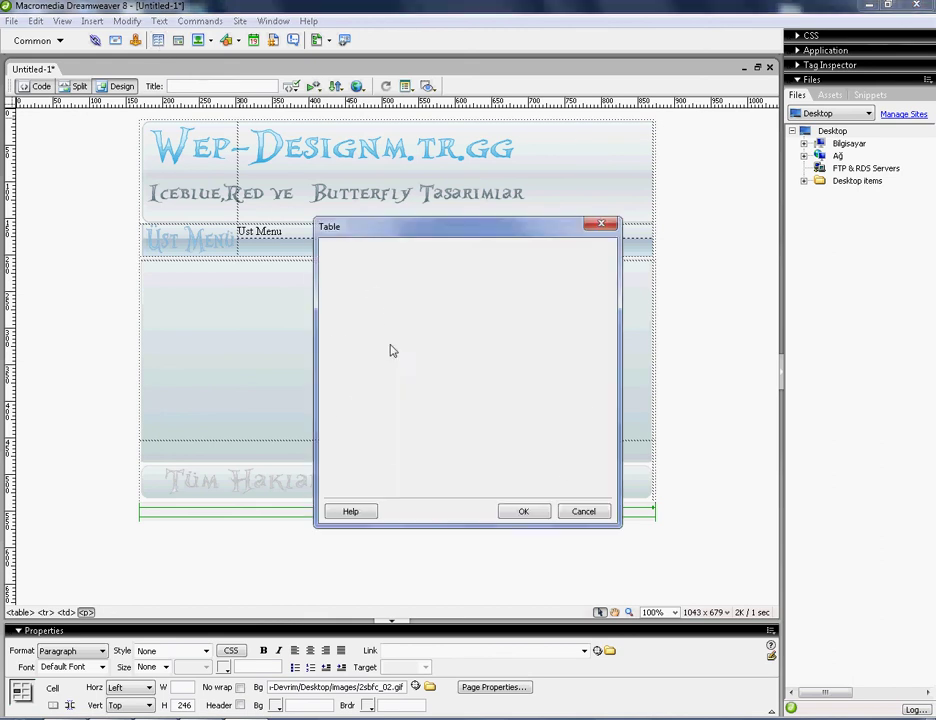
pyautogui.click(437, 279)
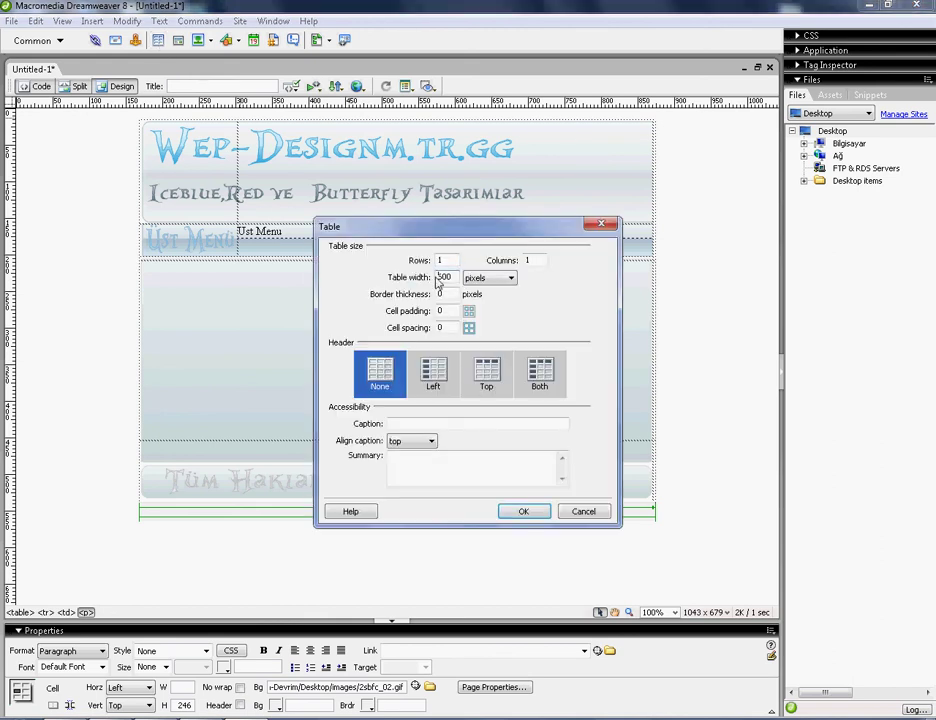
pyautogui.press('Return')
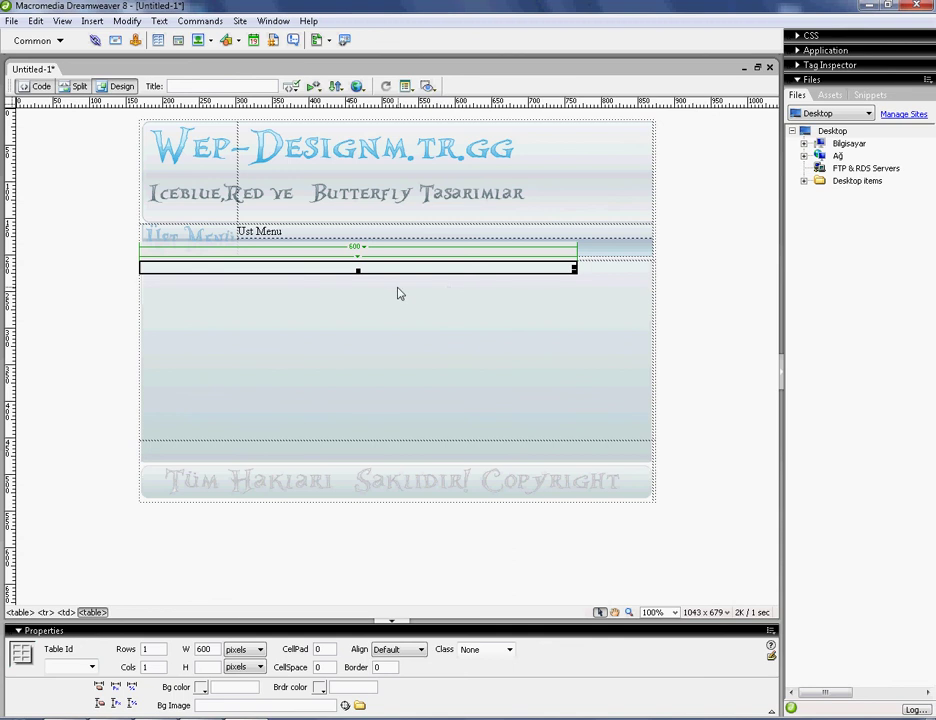
pyautogui.moveTo(575, 271); pyautogui.dragTo(650, 441)
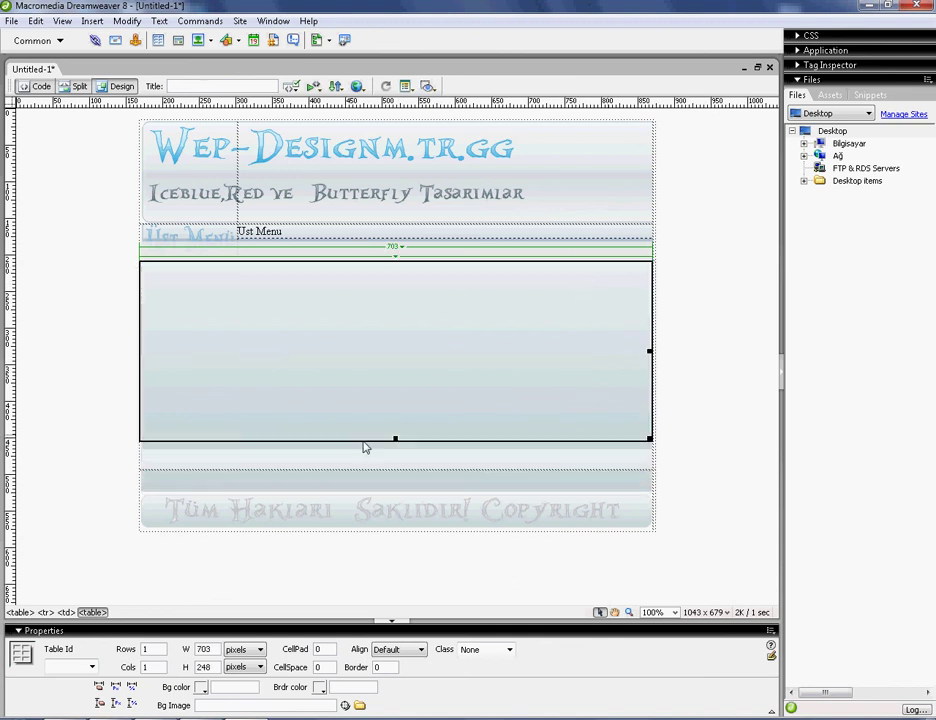
# Step: Split the content table into two columns and narrow the first one to about 10 pixels
pyautogui.click(156, 669)
pyautogui.write('2')
pyautogui.click(288, 345)
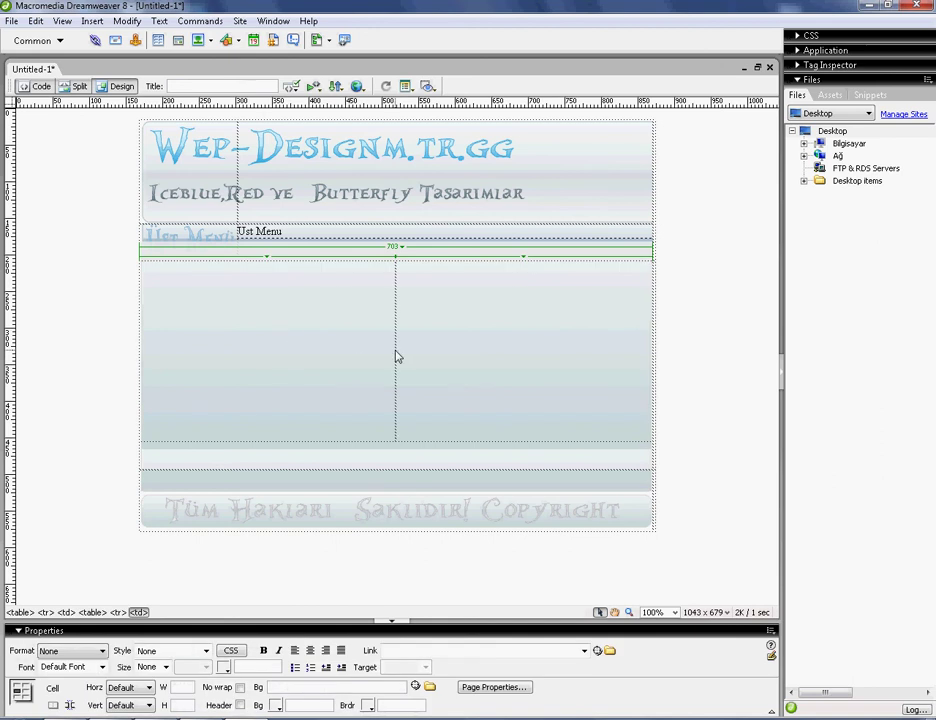
pyautogui.moveTo(396, 357); pyautogui.dragTo(146, 344)
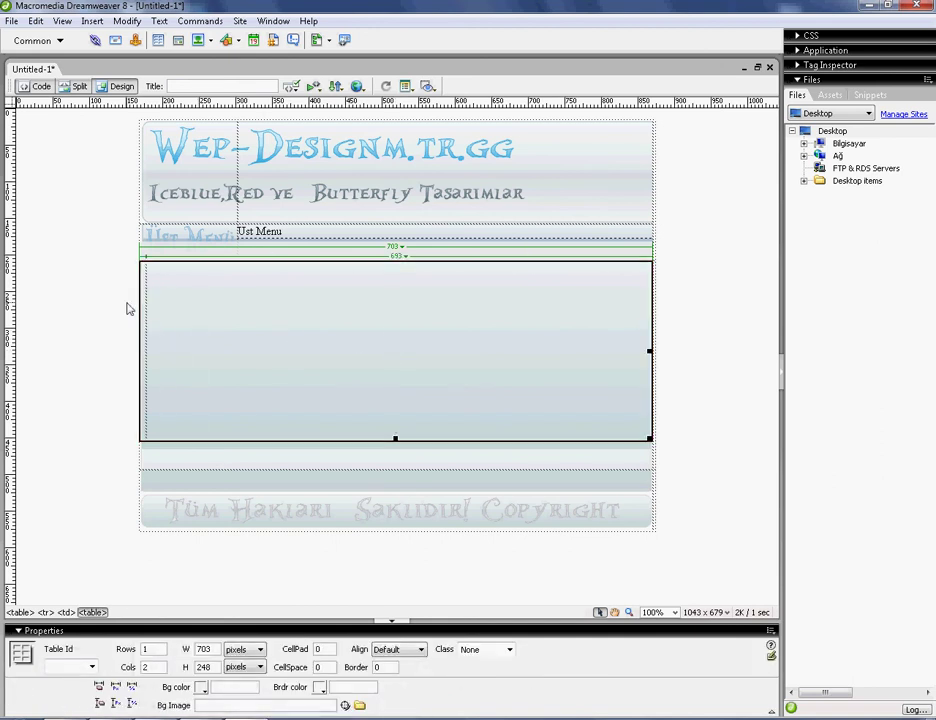
# Step: Align the wide content cell's contents left and top, and enter "İçerik Alanı" in it
pyautogui.click(211, 368)
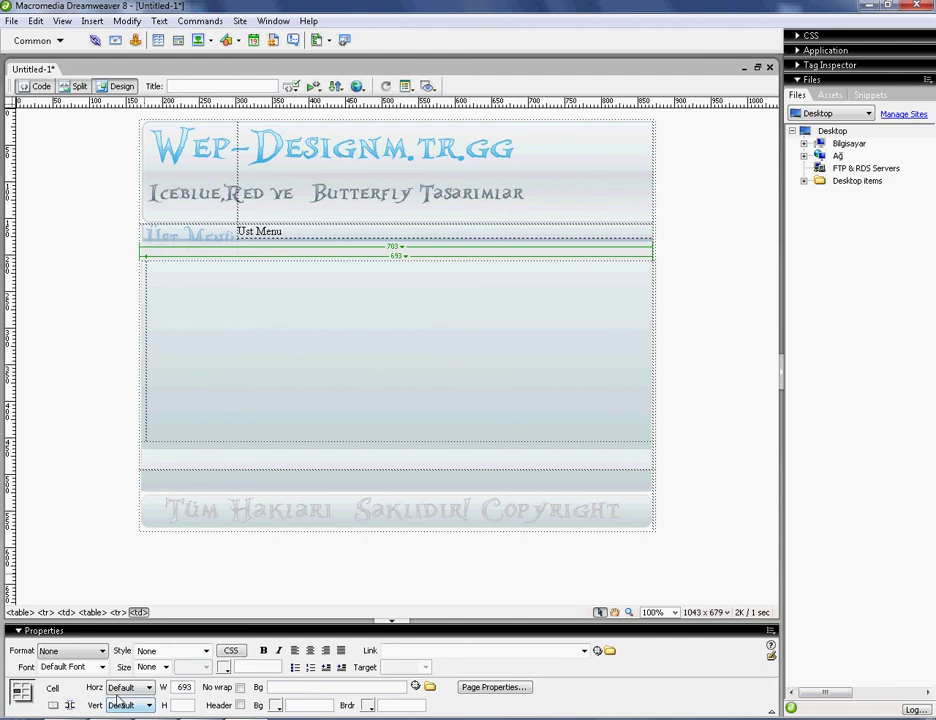
pyautogui.click(130, 687)
pyautogui.click(127, 712)
pyautogui.click(130, 705)
pyautogui.click(120, 661)
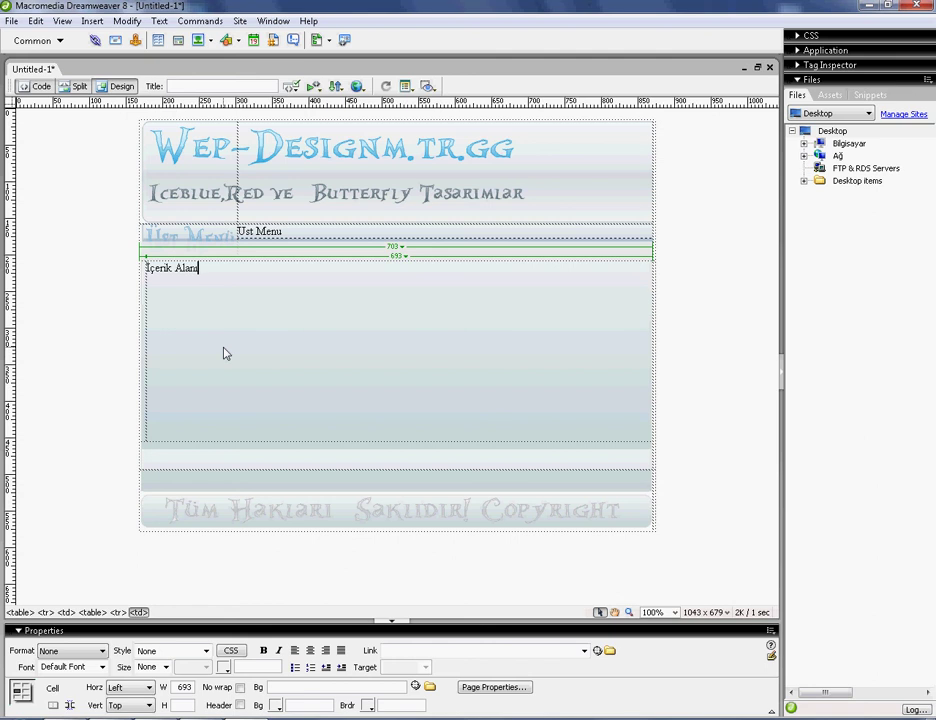
# Step: Shorten the content table to 212 pixels high and pull the middle row's lower border up close beneath it
pyautogui.click(309, 445)
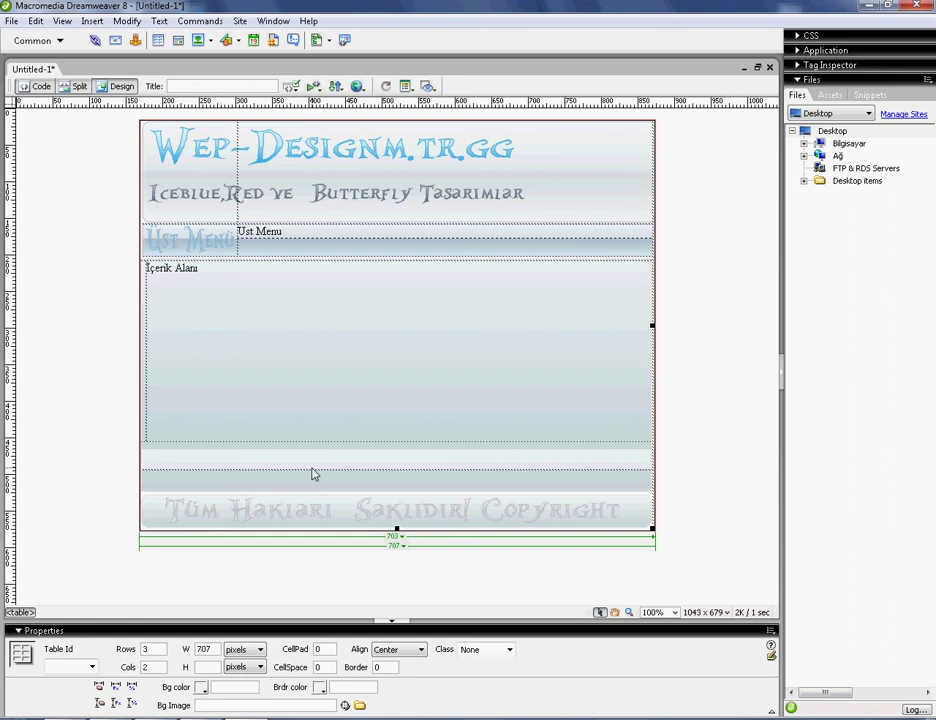
pyautogui.click(322, 462)
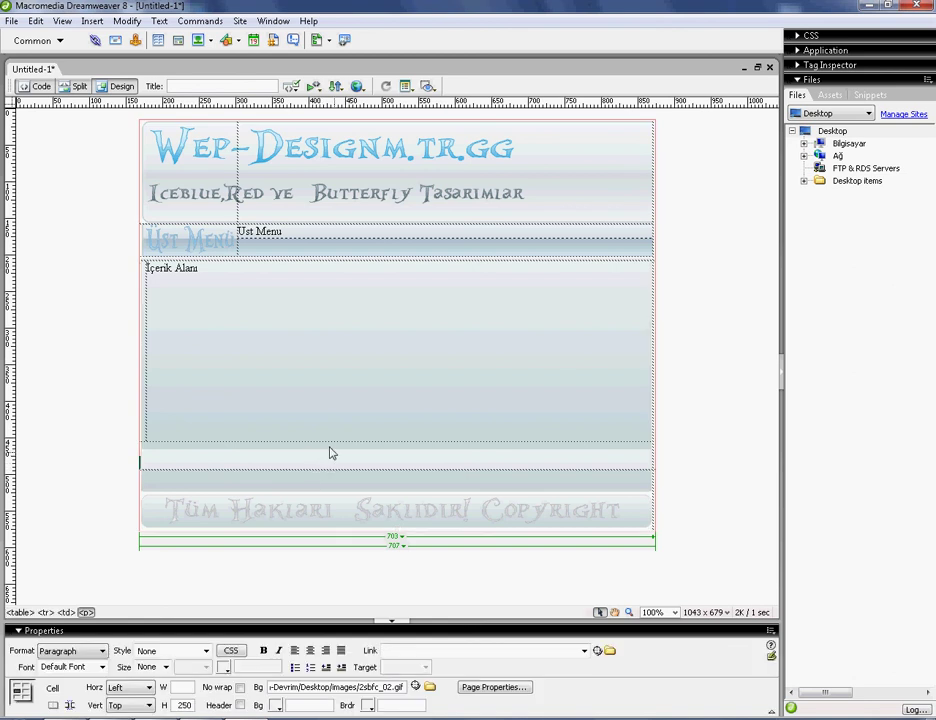
pyautogui.click(330, 446)
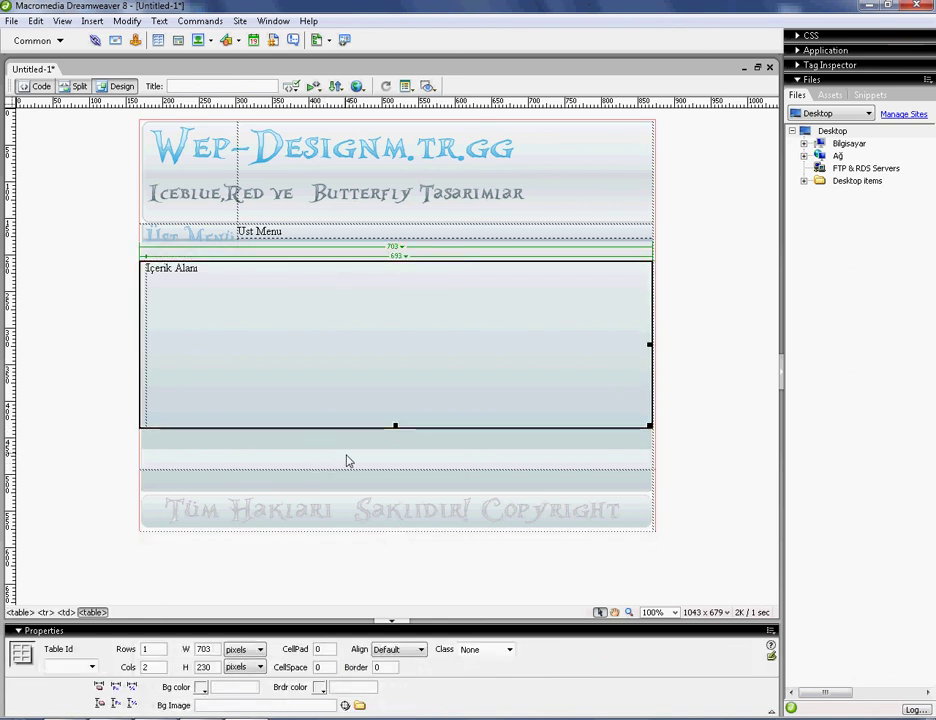
pyautogui.click(349, 465)
pyautogui.click(351, 476)
pyautogui.click(351, 476)
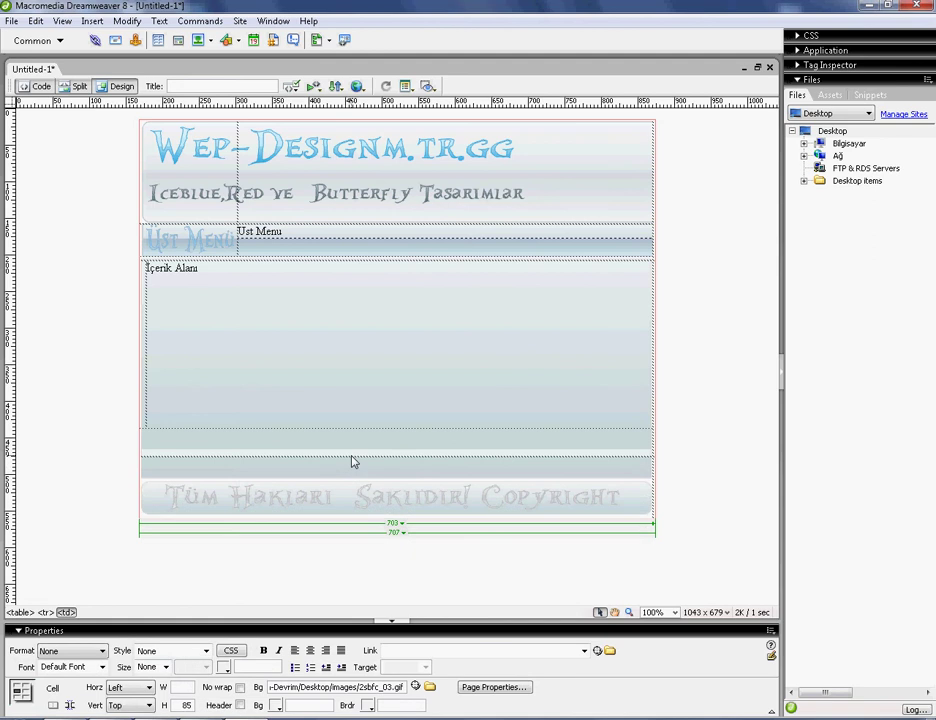
pyautogui.click(359, 452)
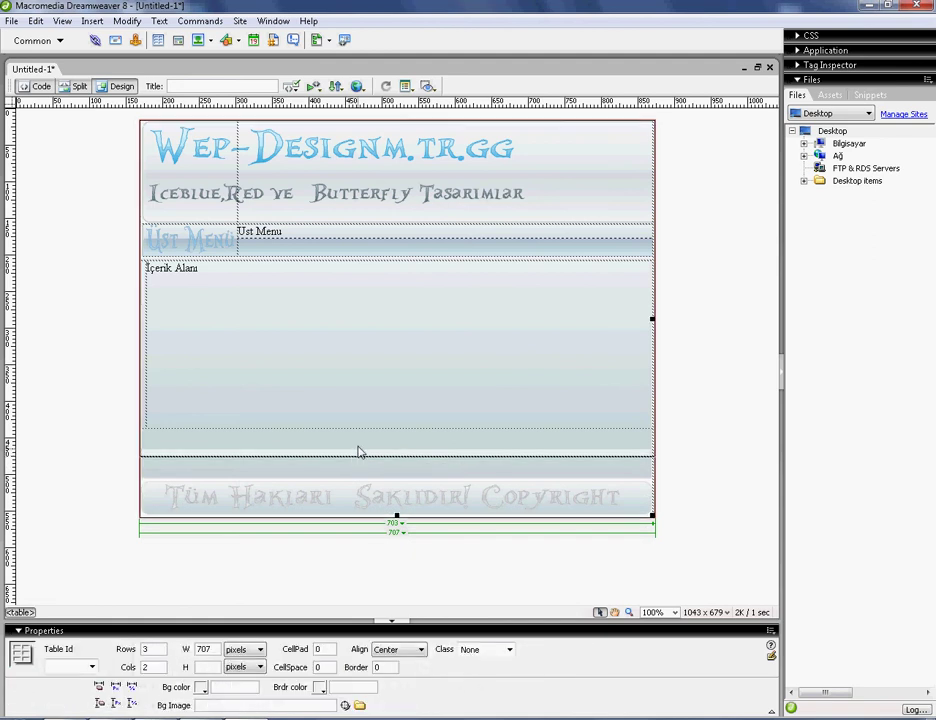
pyautogui.click(359, 427)
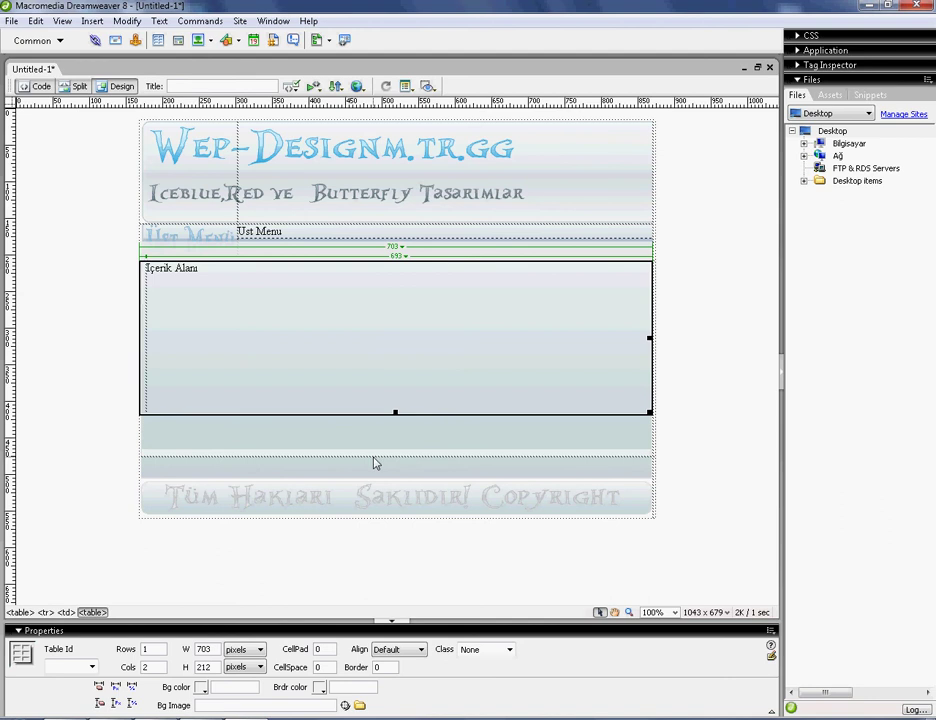
pyautogui.click(374, 452)
pyautogui.click(379, 326)
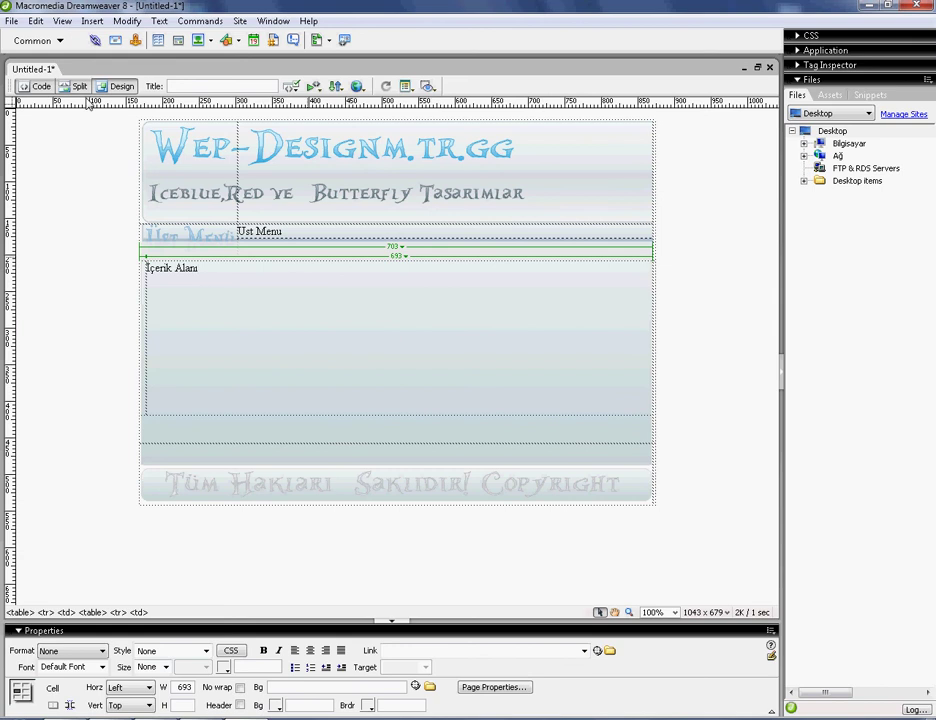
# Step: Show the page's source code and select the local path of the first row's background image, 2sbfc_01.gif
pyautogui.click(41, 88)
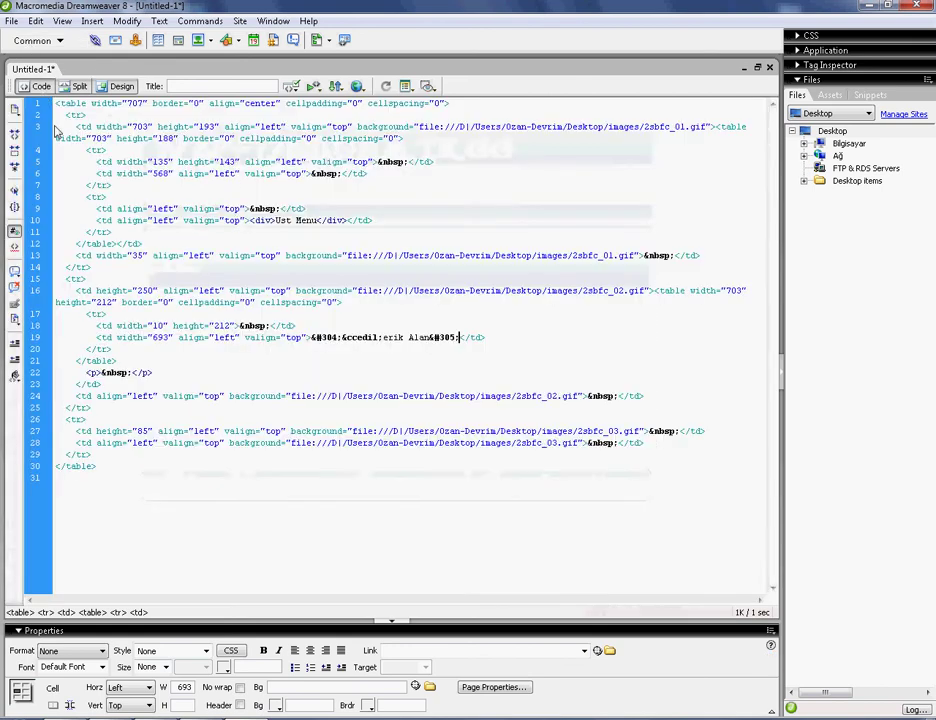
pyautogui.moveTo(419, 128); pyautogui.dragTo(707, 132)
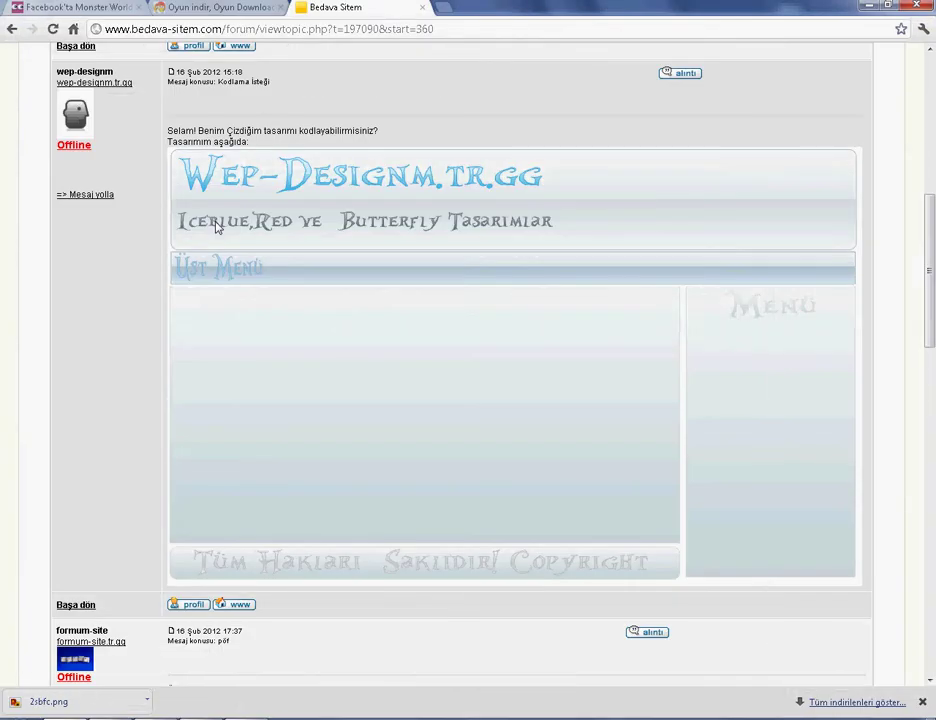
# Step: Switch to the browser, open the Bedava-Sitem.com site administration and go to its image management page, Resimlerimi yönet
pyautogui.scroll(3, 222, 341)
pyautogui.scroll(3, 222, 341)
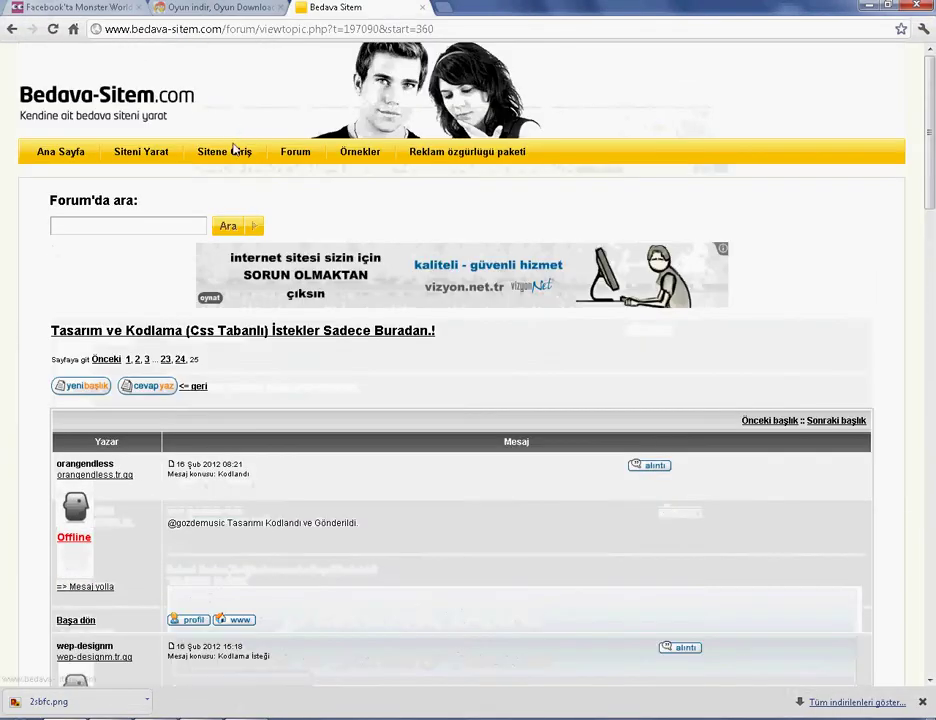
pyautogui.click(233, 153)
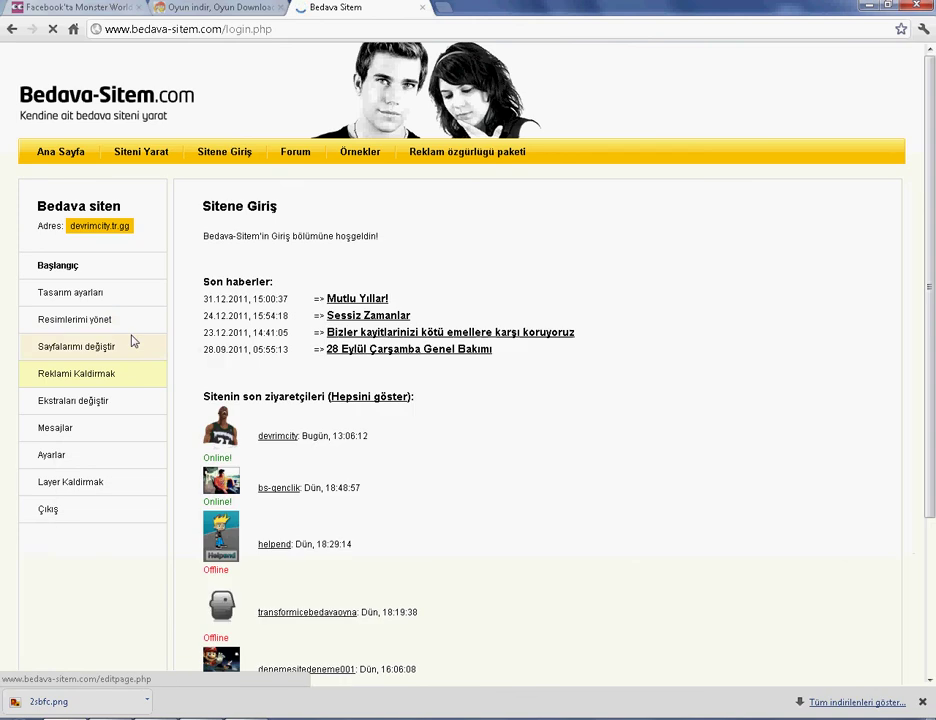
pyautogui.click(125, 320)
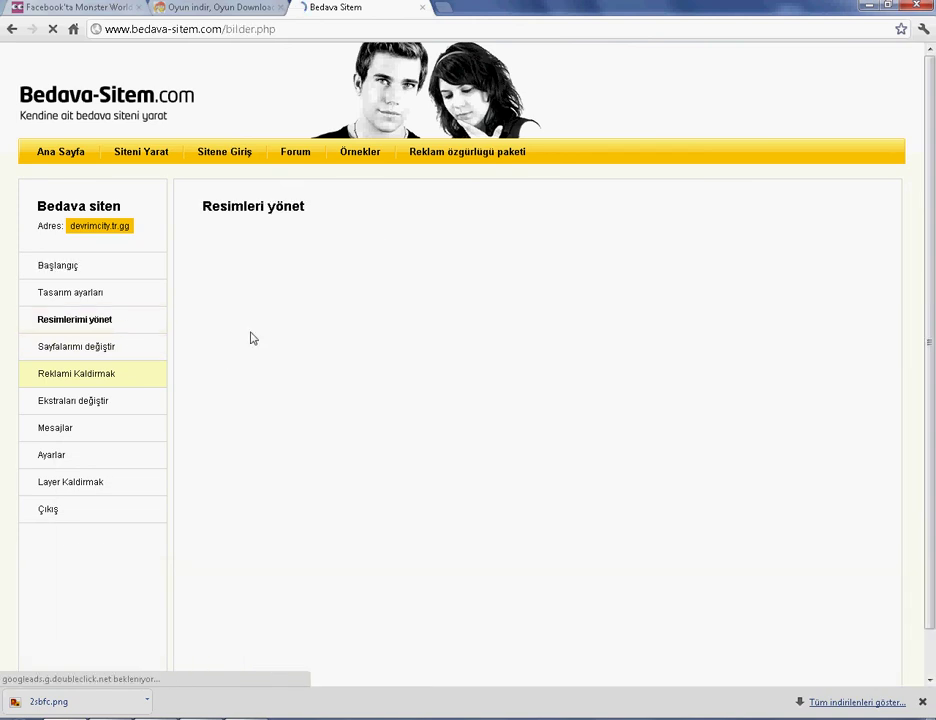
# Step: Open the new image upload form and choose 2sbfc_01 from the desktop's images folder as the first file
pyautogui.click(366, 264)
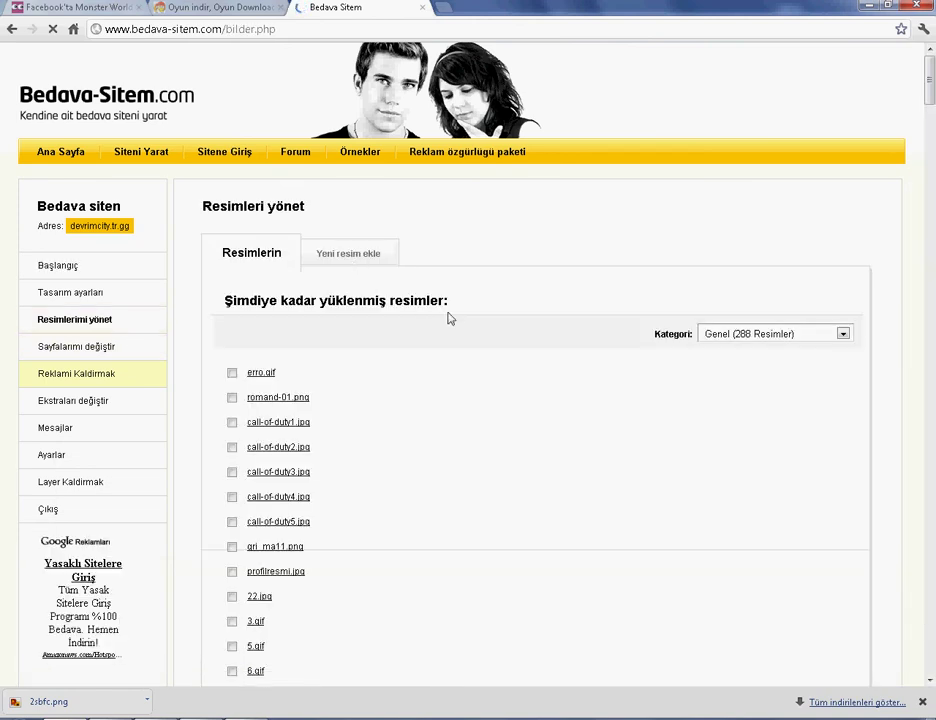
pyautogui.click(406, 375)
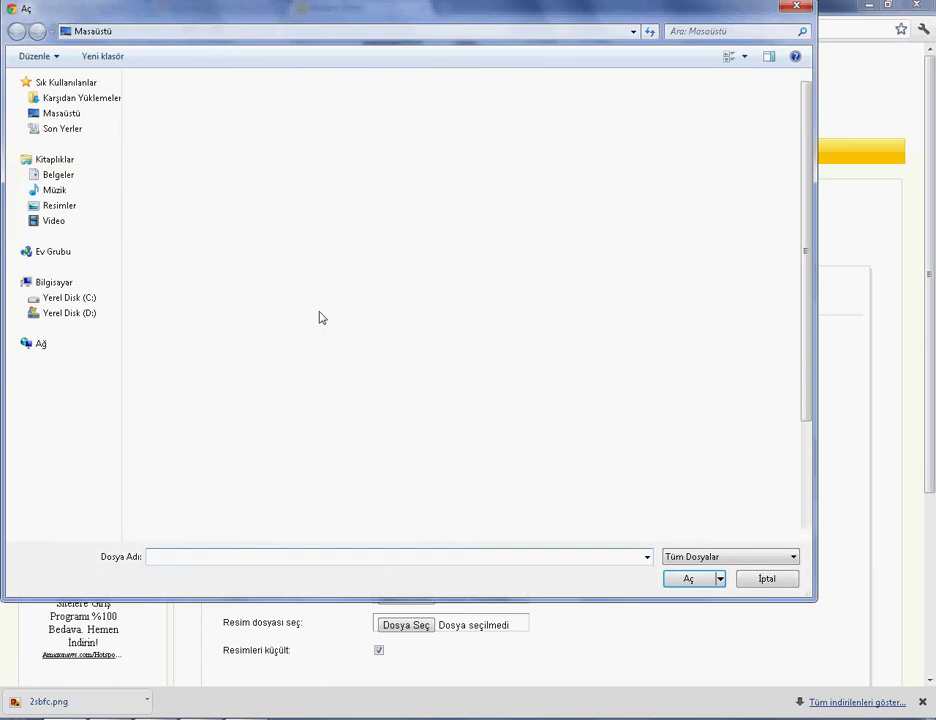
pyautogui.click(64, 113)
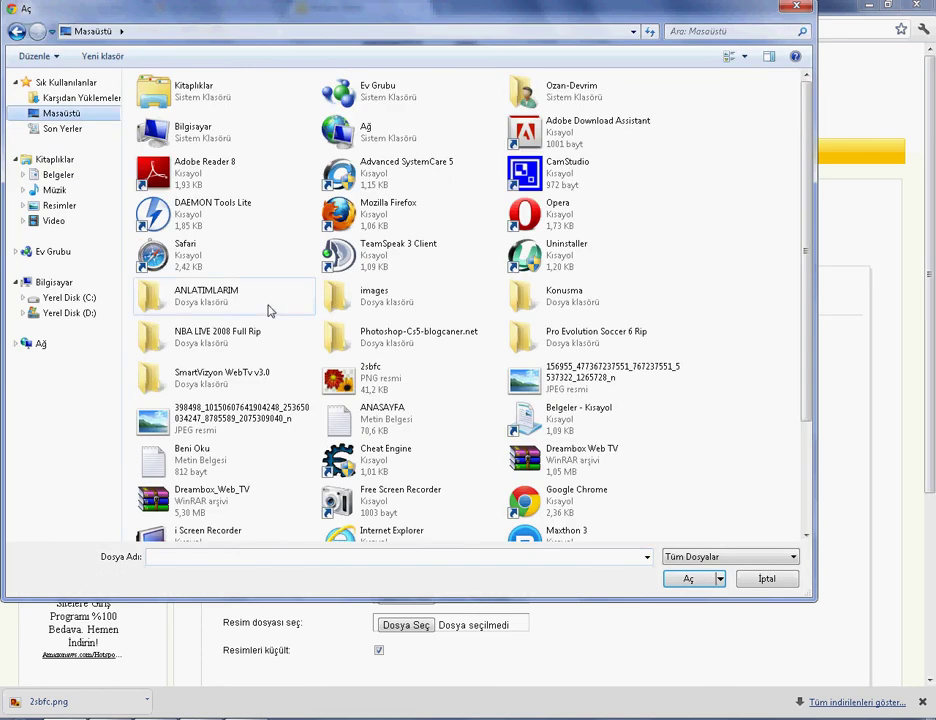
pyautogui.doubleClick(392, 298)
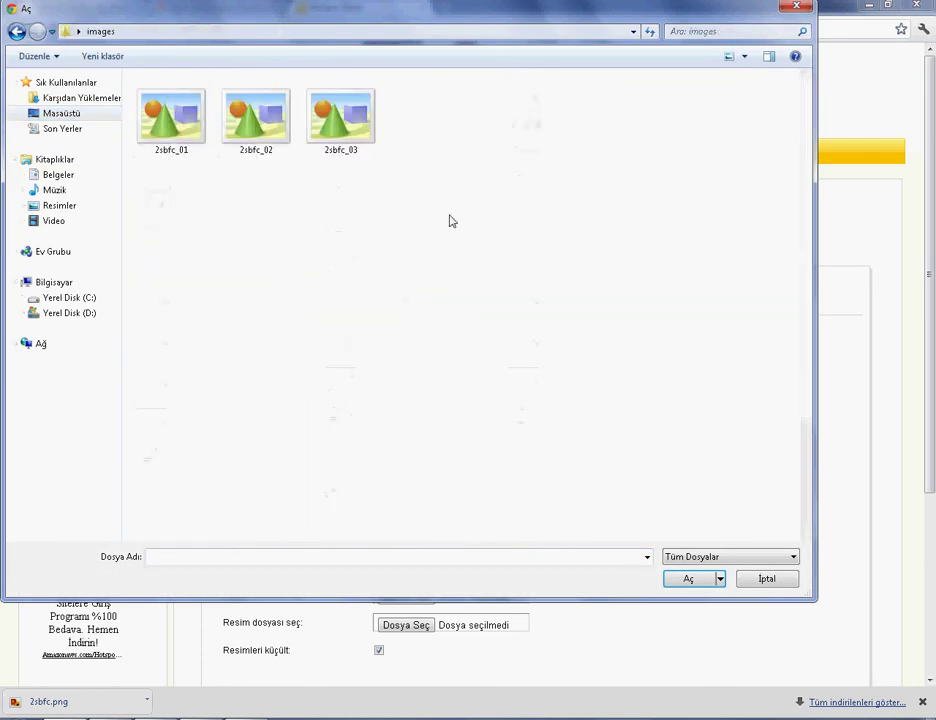
pyautogui.click(165, 115)
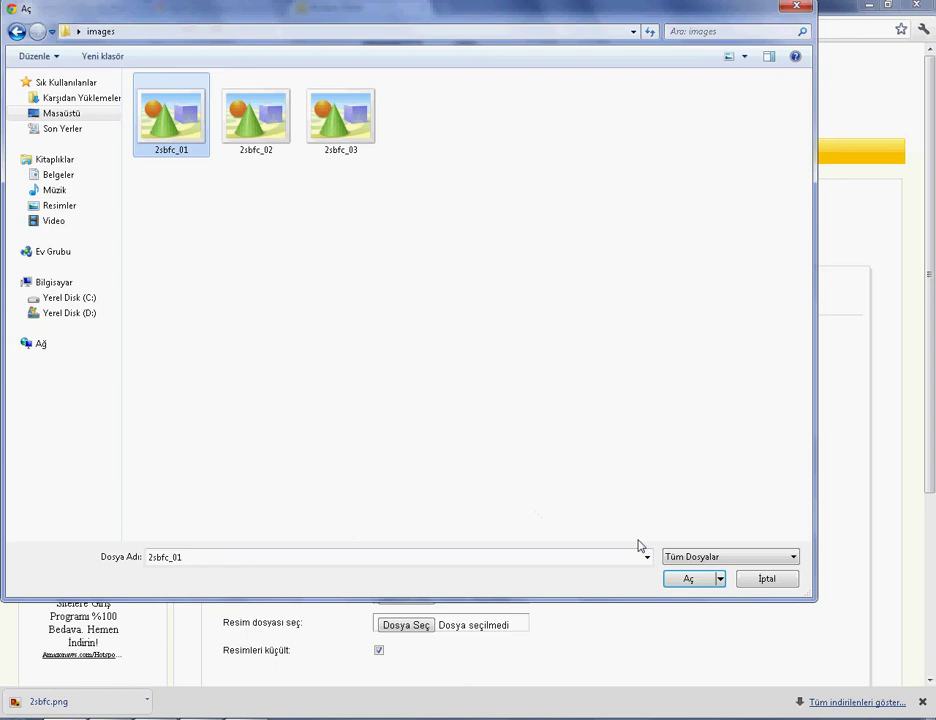
pyautogui.click(686, 579)
# Step: Add 2sbfc_02.gif and 2sbfc_03.gif as the second and third files, turn off Resimleri küçült, and upload the images
pyautogui.click(390, 406)
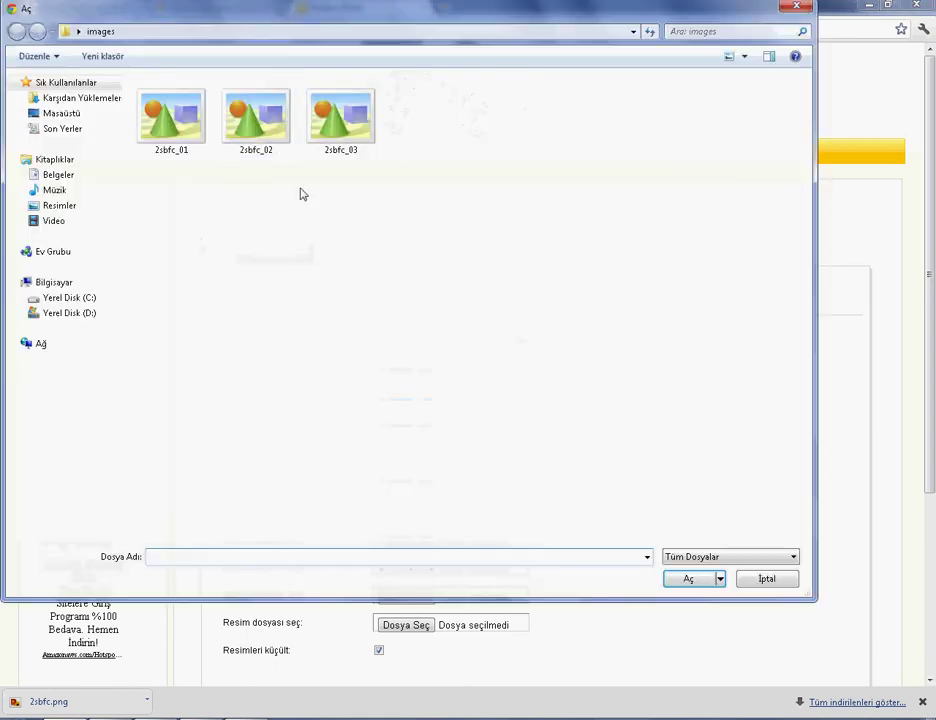
pyautogui.click(255, 115)
pyautogui.click(686, 579)
pyautogui.click(420, 432)
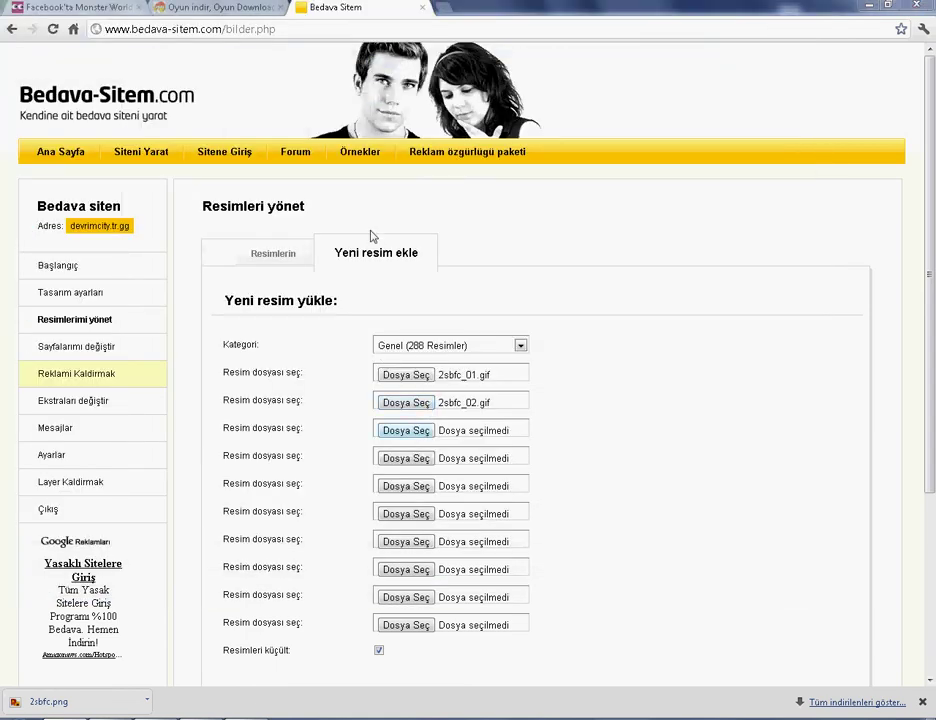
pyautogui.click(340, 115)
pyautogui.click(687, 579)
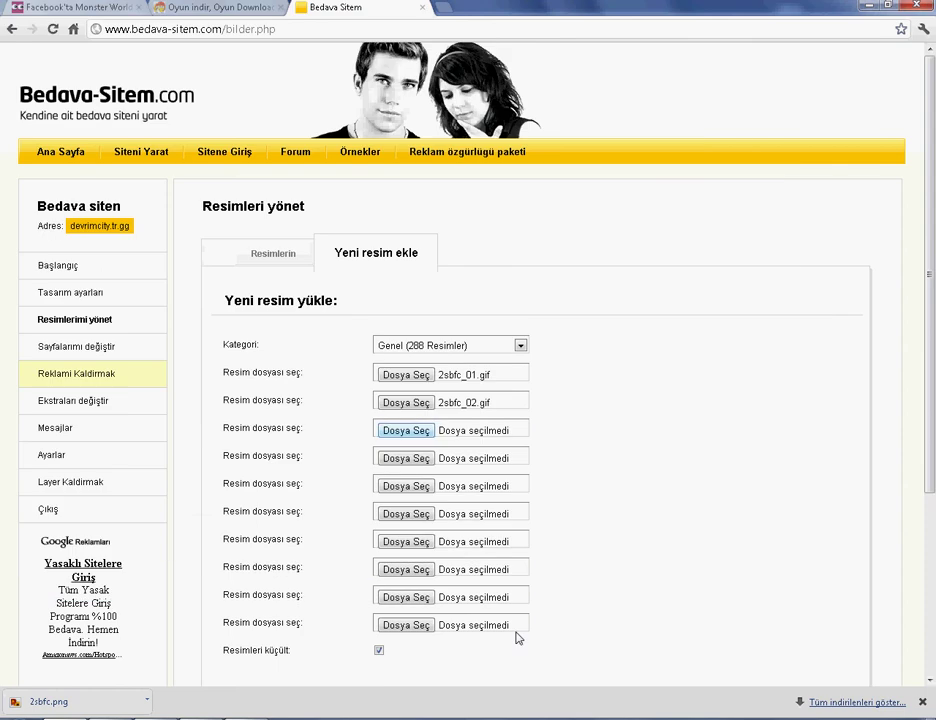
pyautogui.scroll(-2, 377, 649)
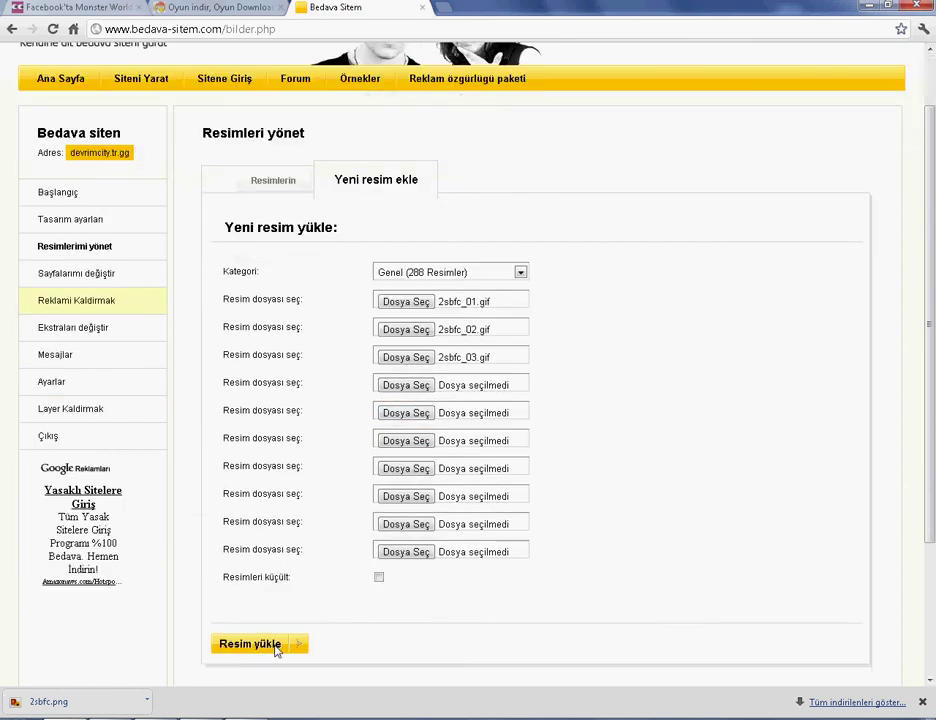
pyautogui.click(274, 650)
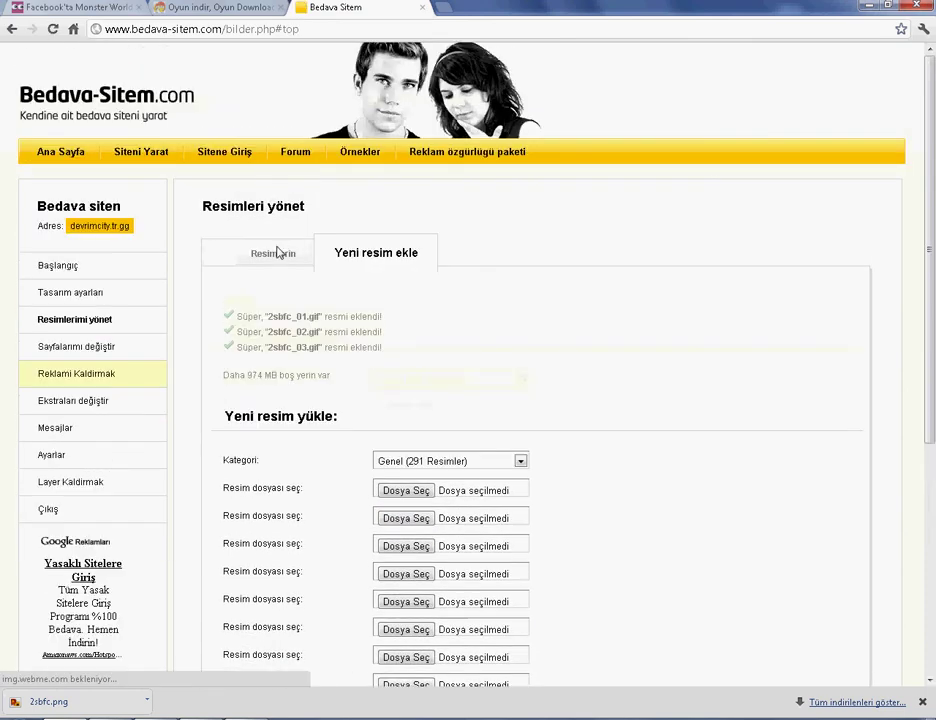
# Step: Go to the list of uploaded images, open 2sbfc_01.gif and copy its image URL
pyautogui.click(280, 253)
pyautogui.scroll(-18, 422, 386)
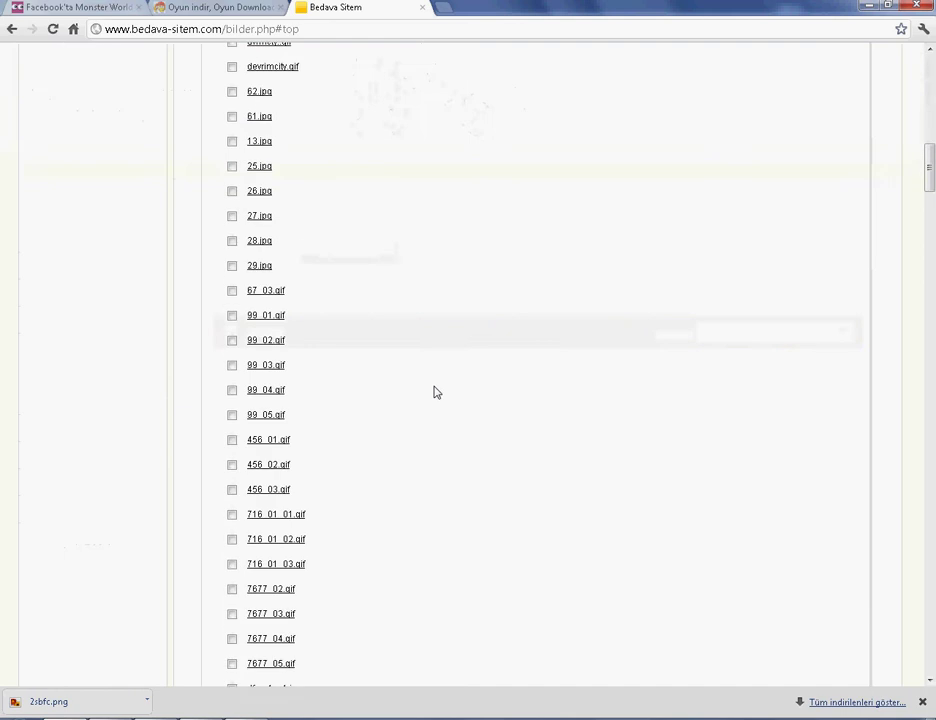
pyautogui.click(281, 268)
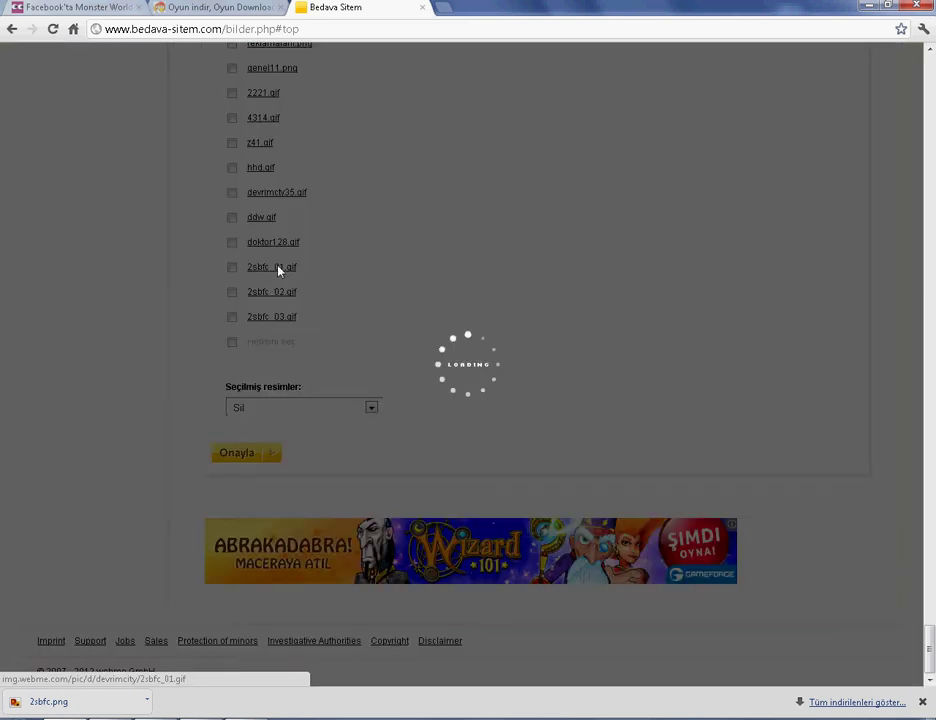
pyautogui.rightClick(490, 347)
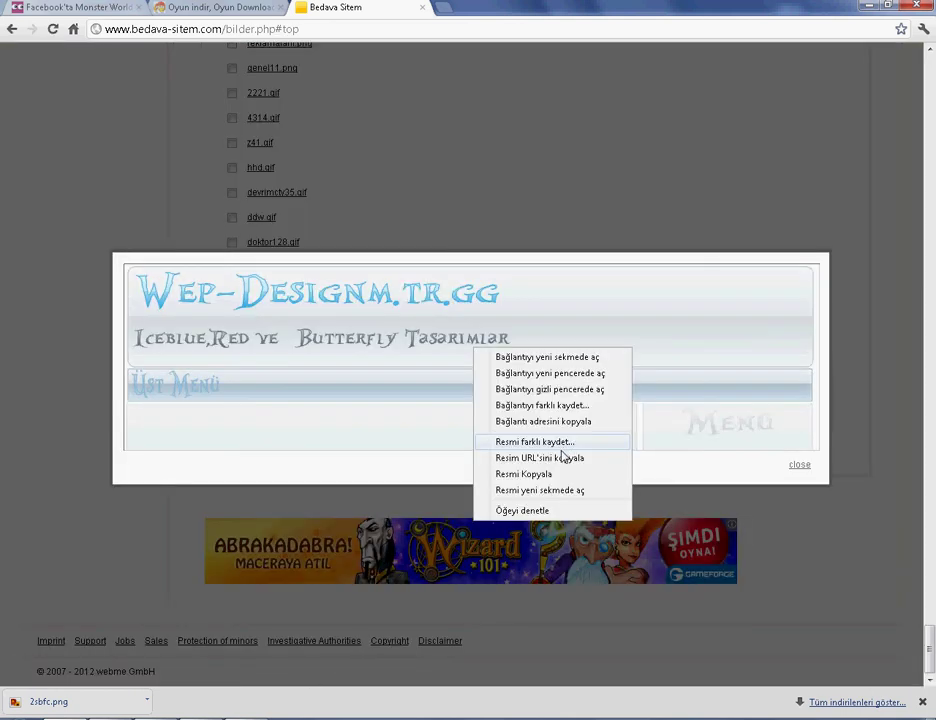
pyautogui.click(506, 455)
pyautogui.hotkey('alt', 'Tab')
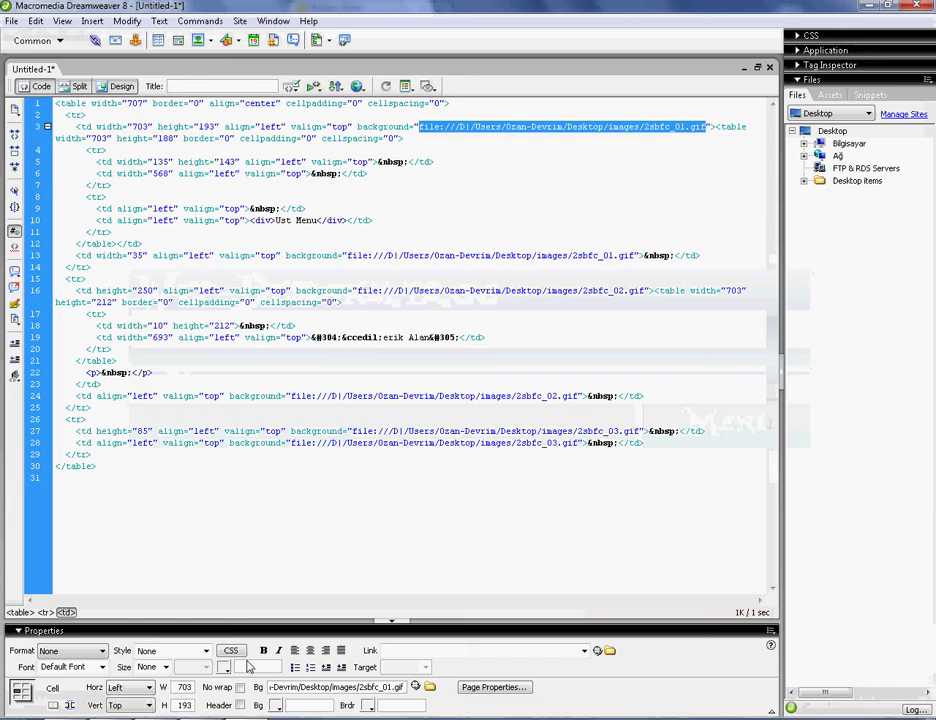
pyautogui.write('http://img.webme.com/pic/d/devrimcity/2sbfc_01.gif')
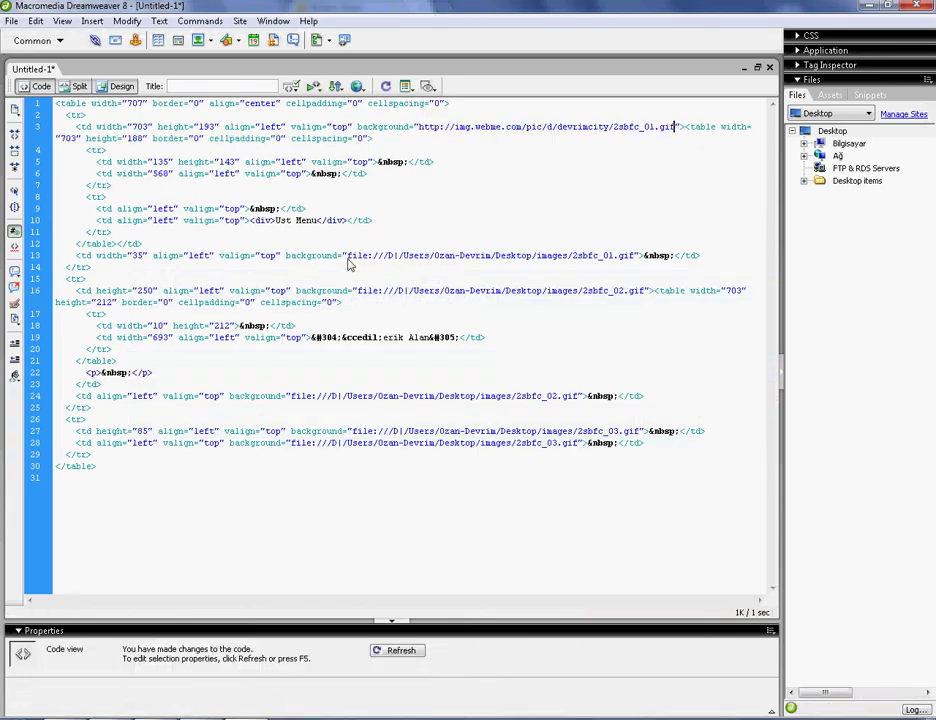
pyautogui.moveTo(349, 263); pyautogui.dragTo(632, 259)
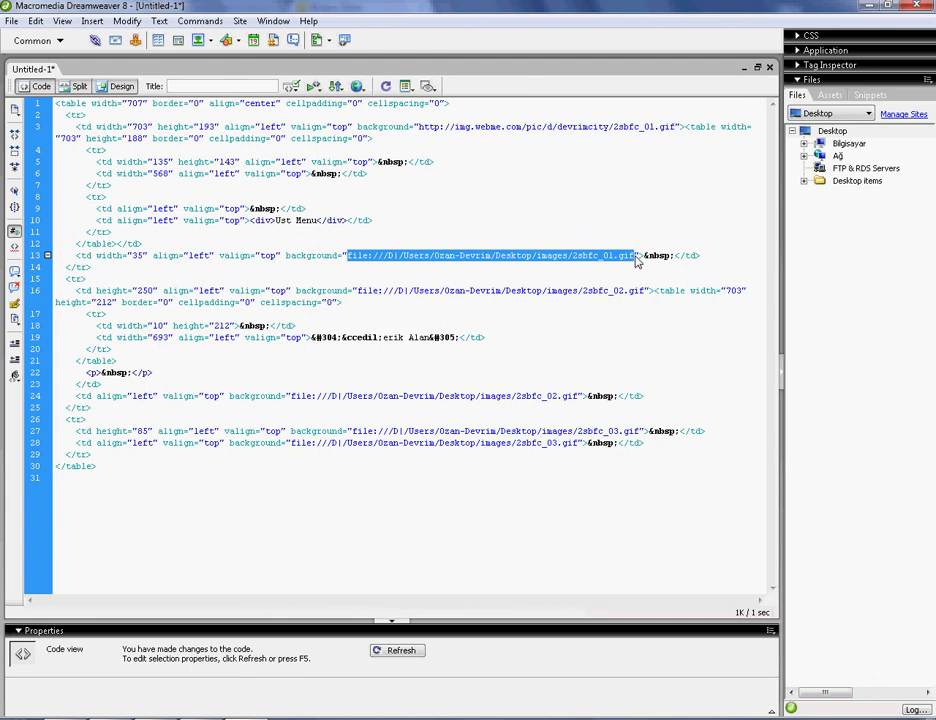
pyautogui.write('http://img.webme.com/pic/d/devrimcity/2sbfc_01.gif')
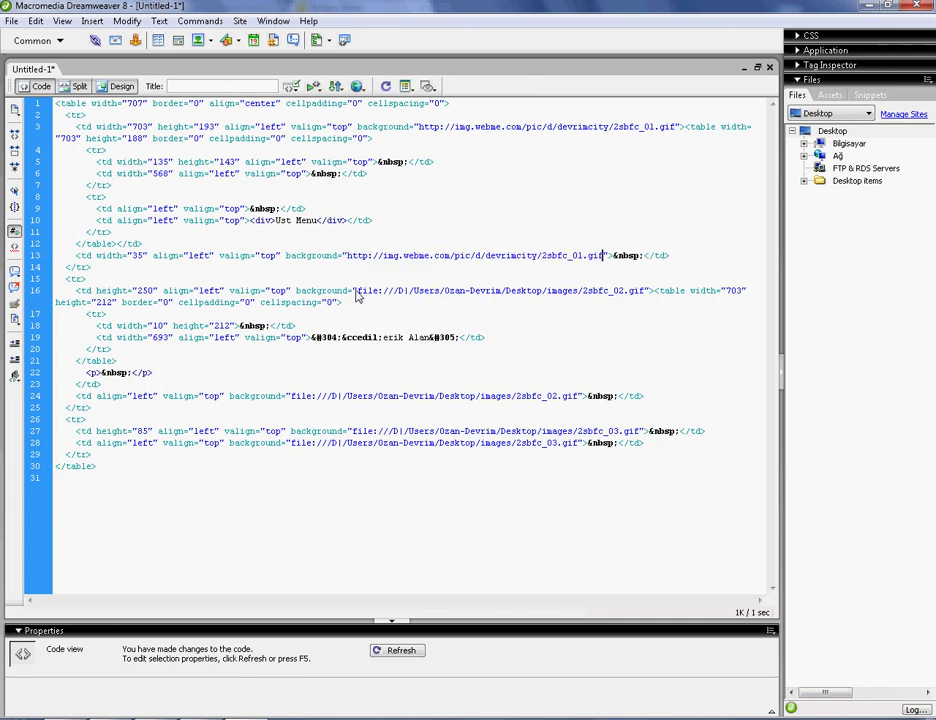
# Step: Select the first local 2sbfc_02.gif path in the code, switch to the browser and copy the uploaded 2sbfc_02.gif image's URL
pyautogui.moveTo(359, 291); pyautogui.dragTo(645, 292)
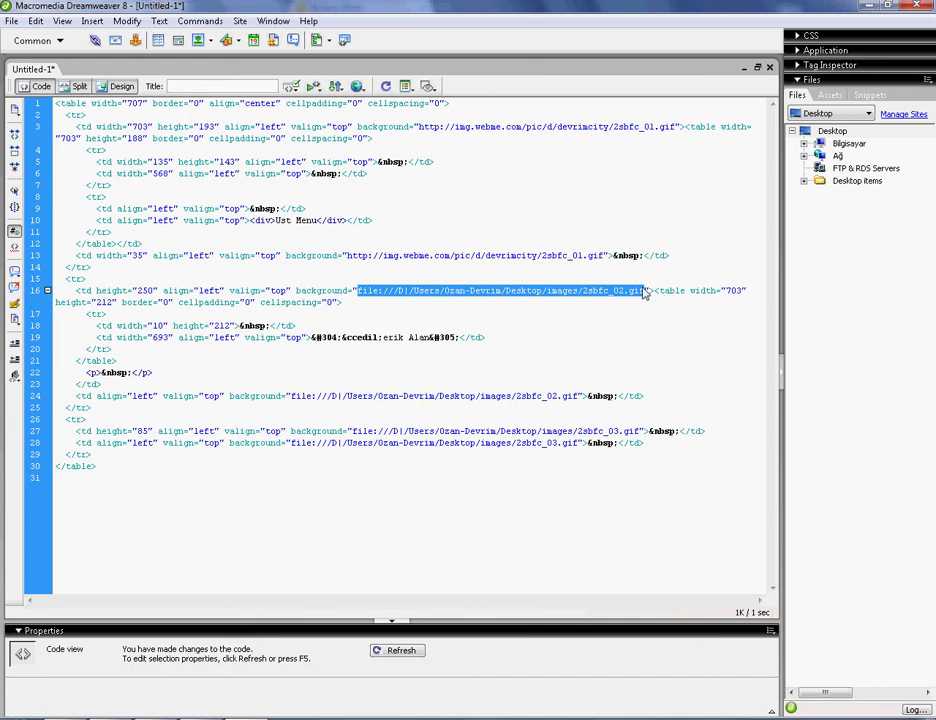
pyautogui.hotkey('alt', 'Tab')
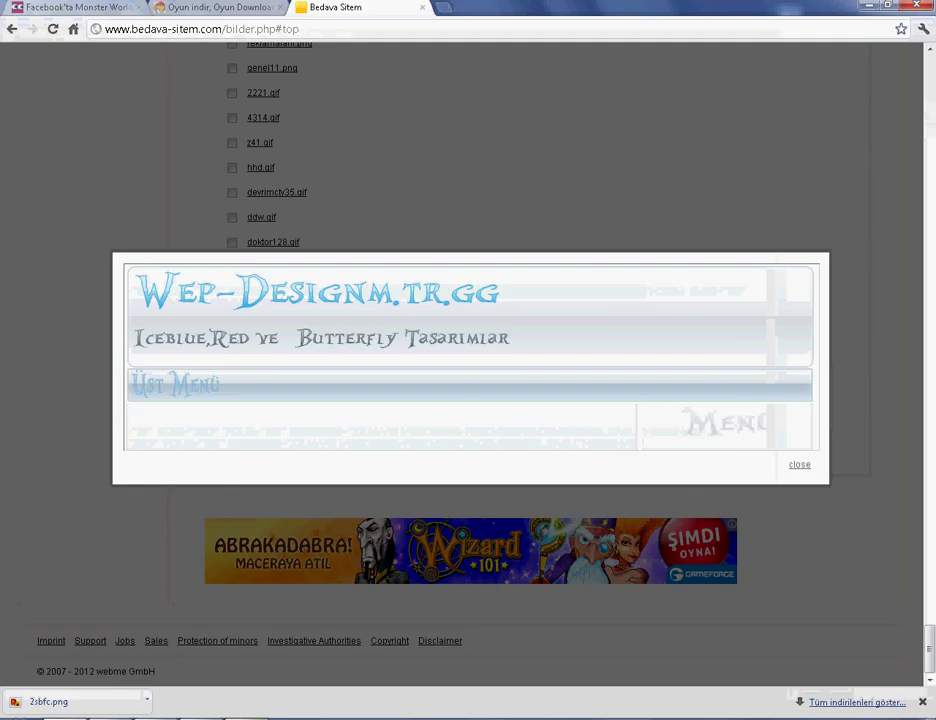
pyautogui.click(290, 318)
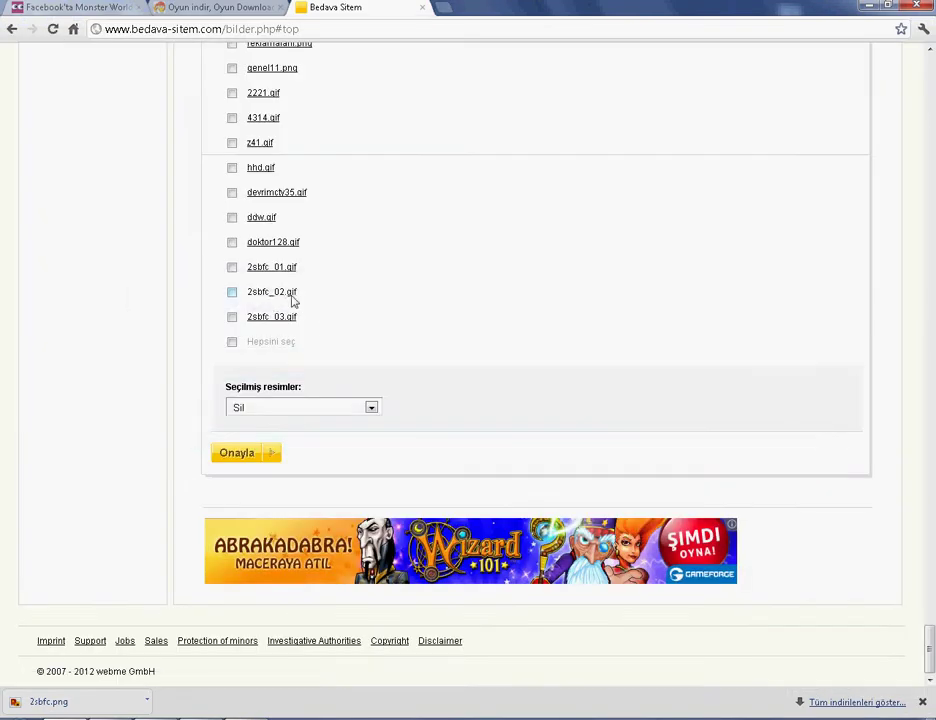
pyautogui.click(292, 300)
pyautogui.rightClick(432, 366)
pyautogui.click(524, 472)
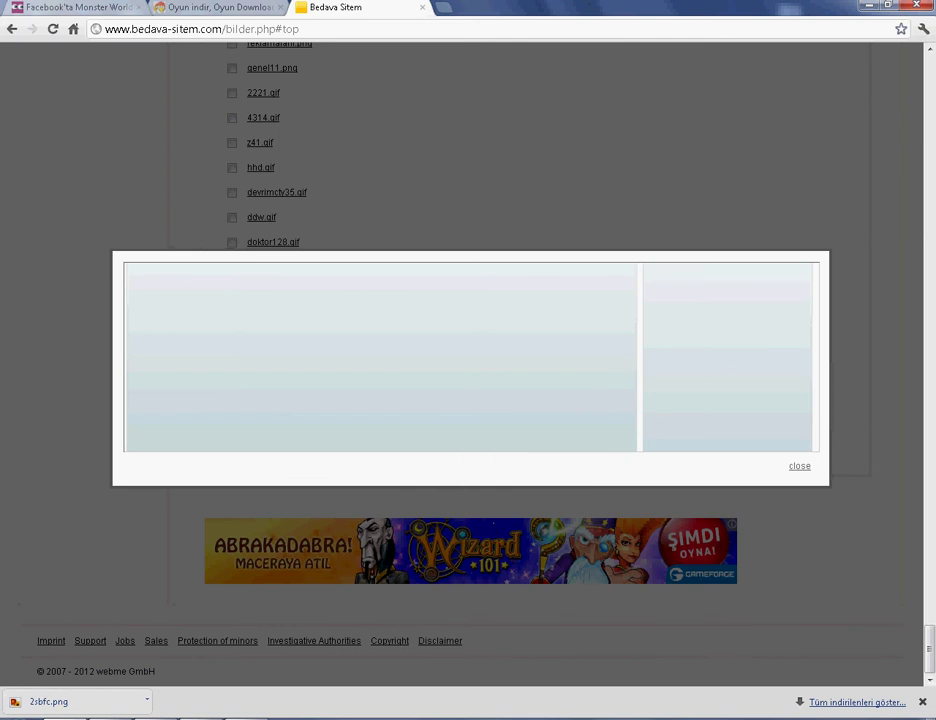
pyautogui.hotkey('alt', 'Tab')
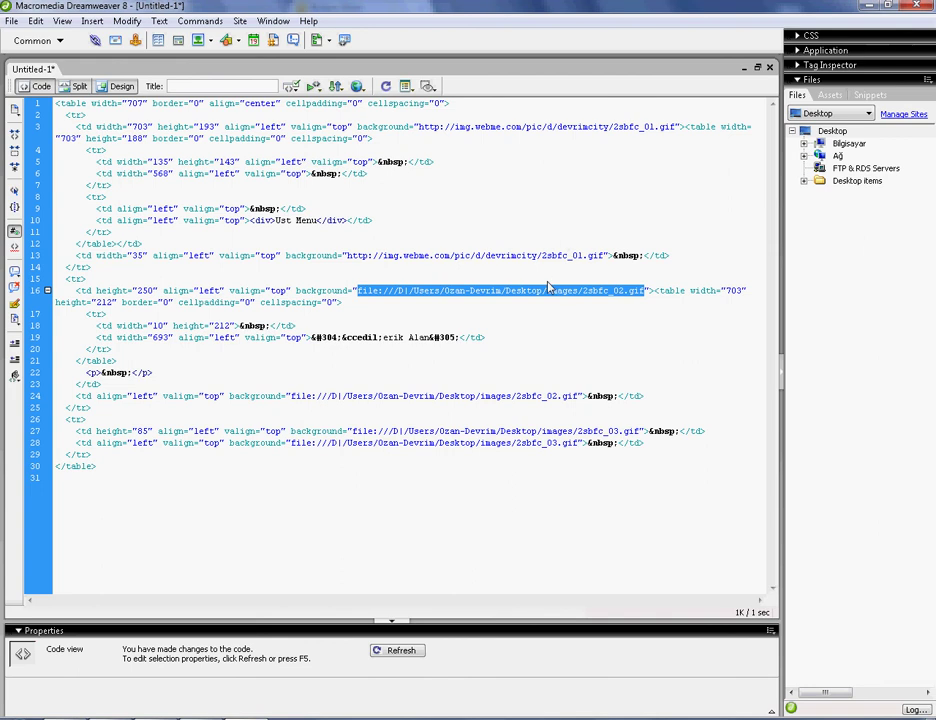
pyautogui.write('http://img.webme.com/pic/d/devrimcity/2sbfc_02.gif')
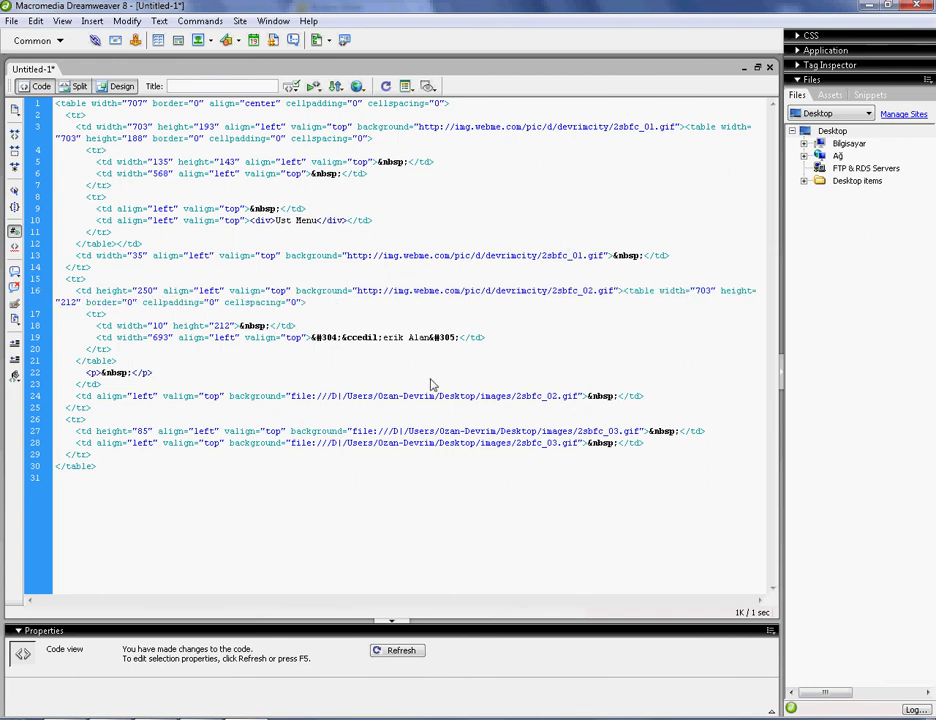
pyautogui.moveTo(292, 401); pyautogui.dragTo(580, 399)
pyautogui.write('http://img.webme.com/pic/d/devrimcity/2sbfc_02.gif')
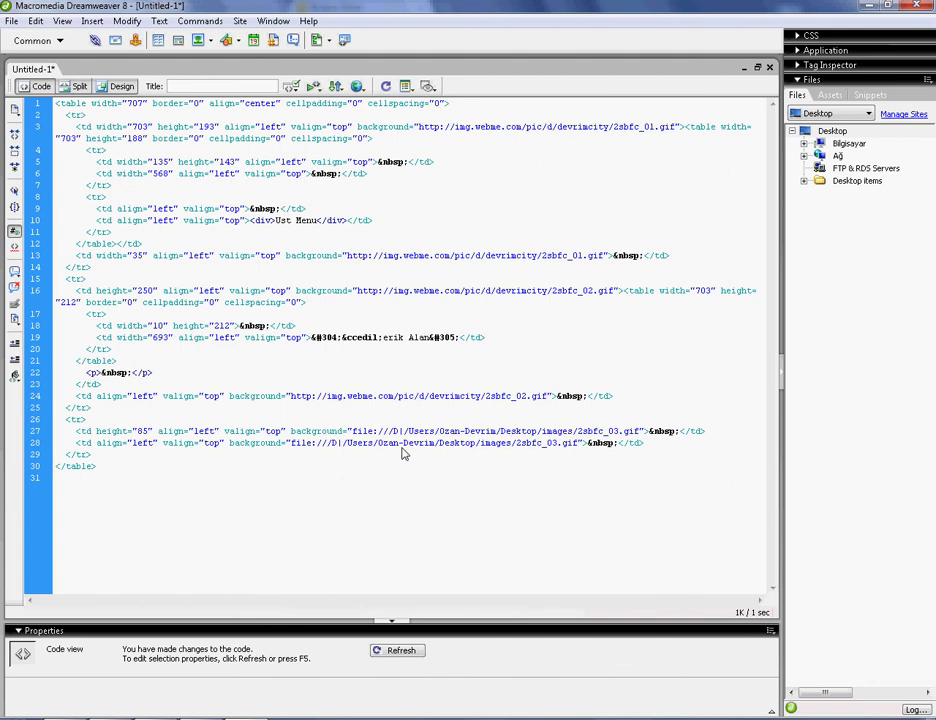
# Step: Select the first local 2sbfc_03.gif path in the code, switch to the browser and copy the uploaded 2sbfc_03.gif image's URL
pyautogui.moveTo(352, 435); pyautogui.dragTo(643, 435)
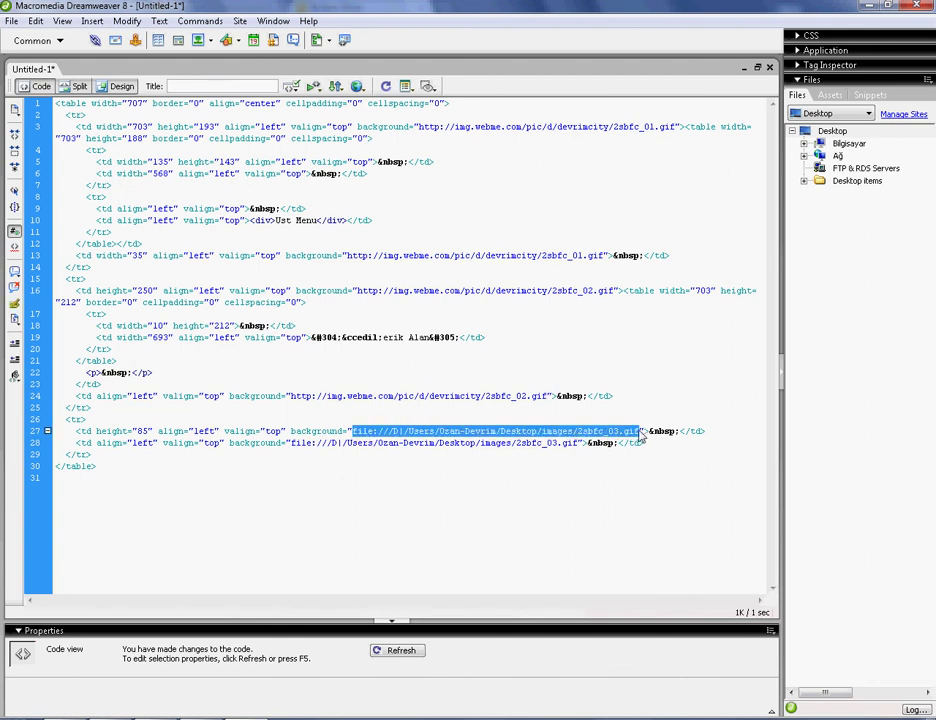
pyautogui.click(228, 716)
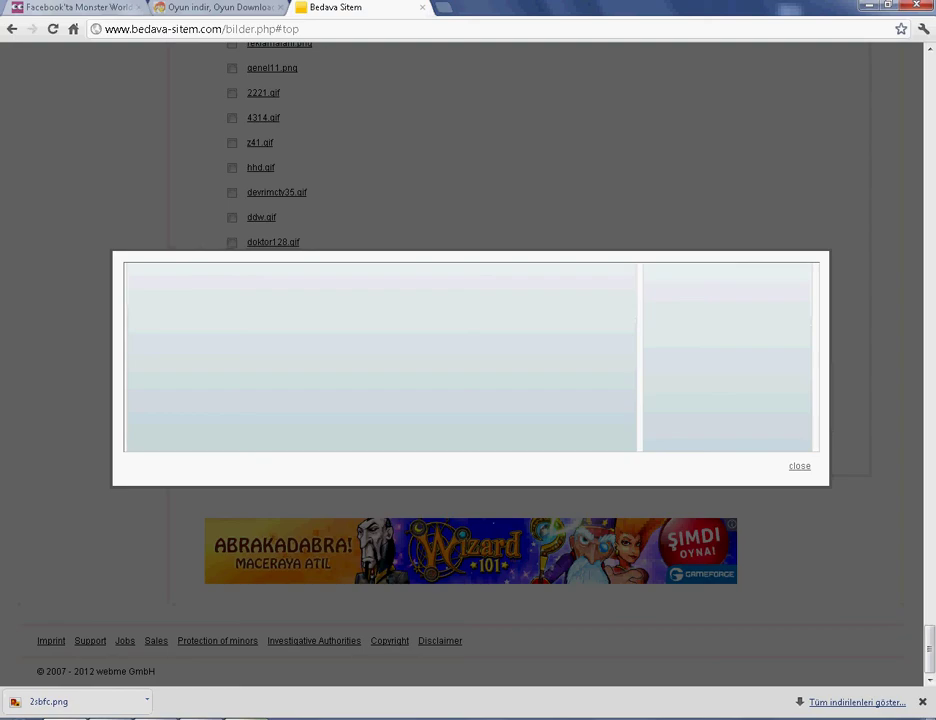
pyautogui.click(307, 391)
pyautogui.click(286, 320)
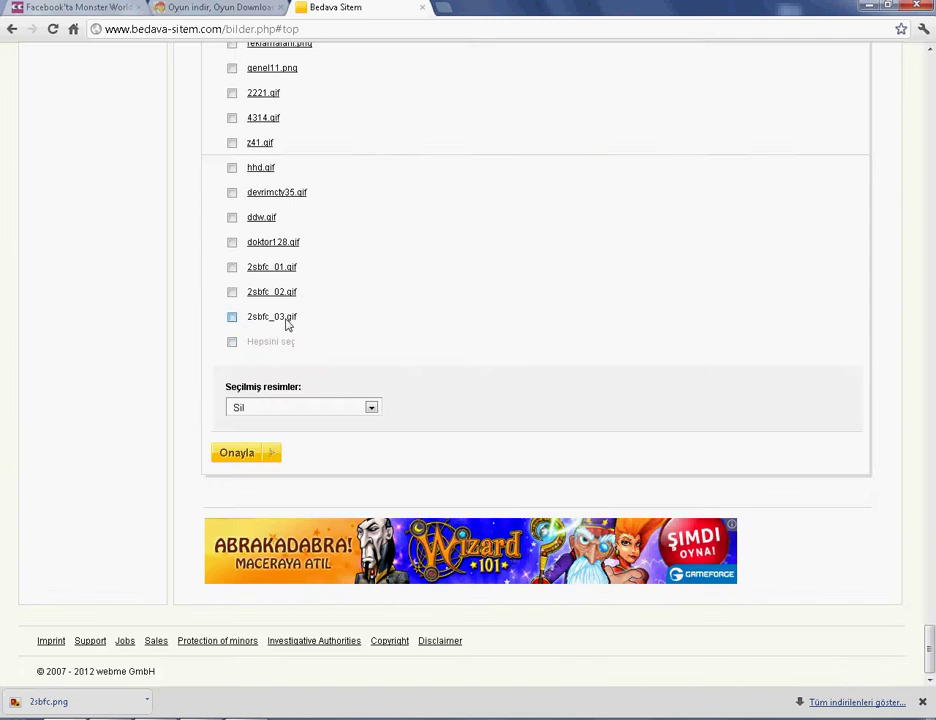
pyautogui.rightClick(463, 363)
pyautogui.click(517, 481)
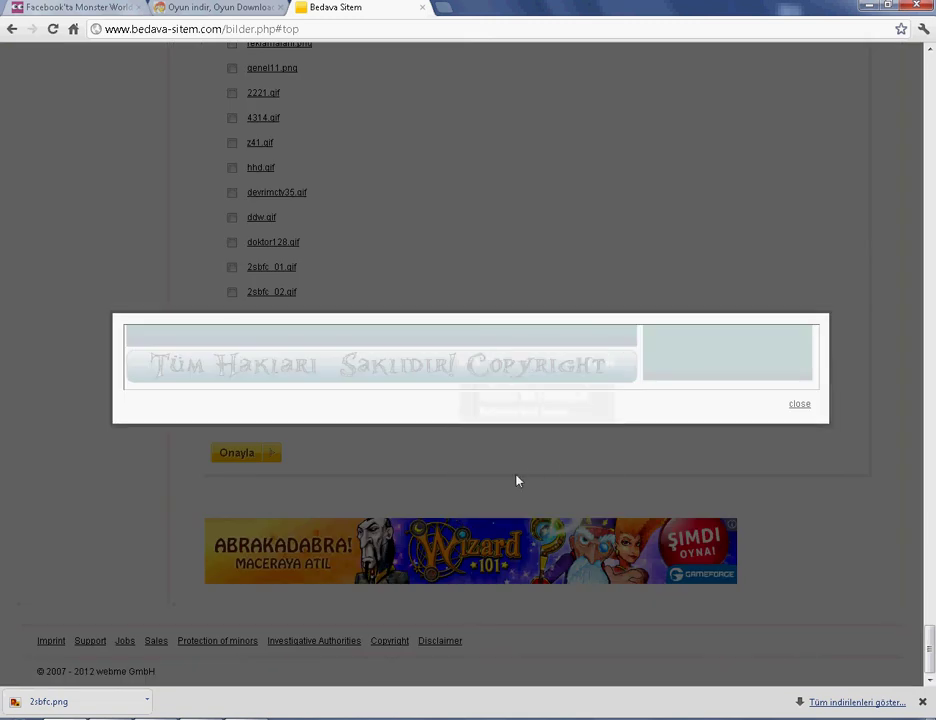
pyautogui.hotkey('alt', 'Tab')
pyautogui.write('http://img.webme.com/pic/d/devrimcity/2sbfc_03.gif')
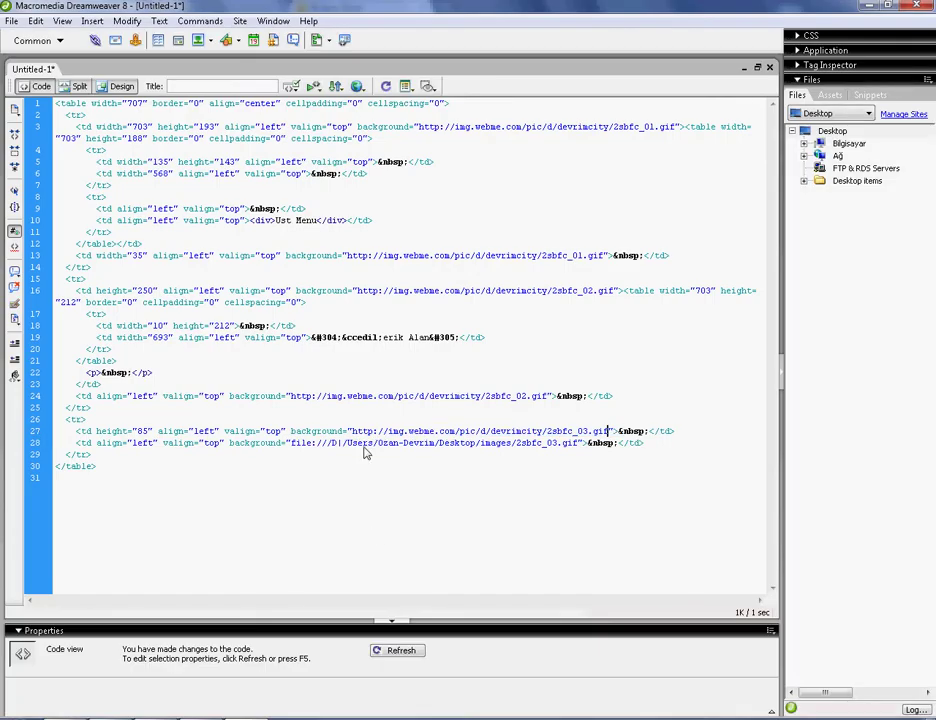
pyautogui.moveTo(291, 447); pyautogui.dragTo(578, 449)
pyautogui.write('http://img.webme.com/pic/d/devrimcity/2sbfc_03.gif')
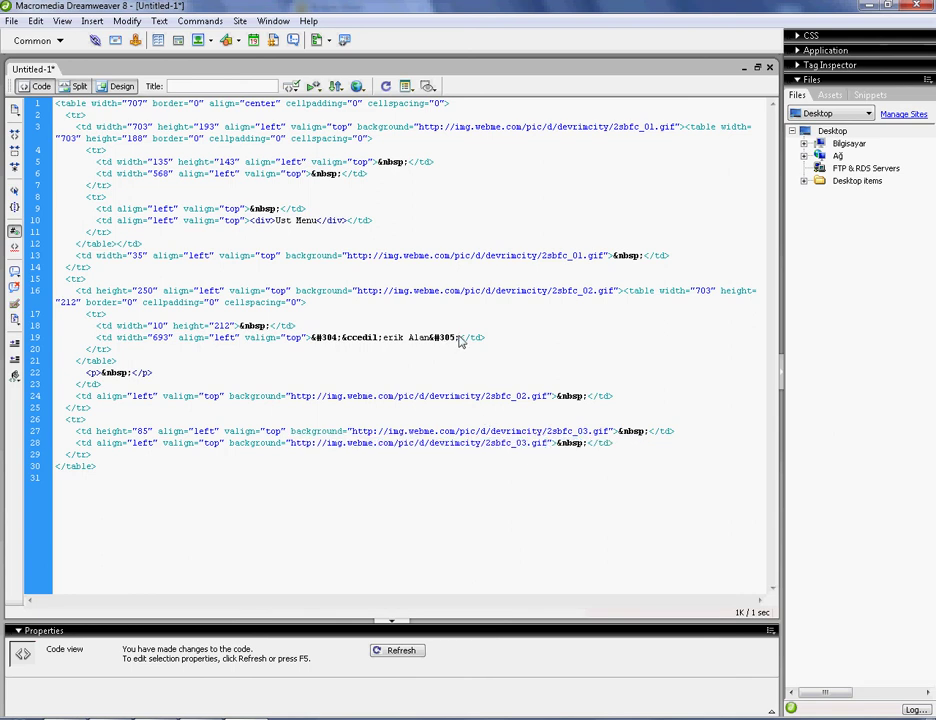
# Step: Select the code from the first table tag through the "İçerik Alanı" text, and create a new basic HTML page
pyautogui.moveTo(460, 341); pyautogui.dragTo(55, 103)
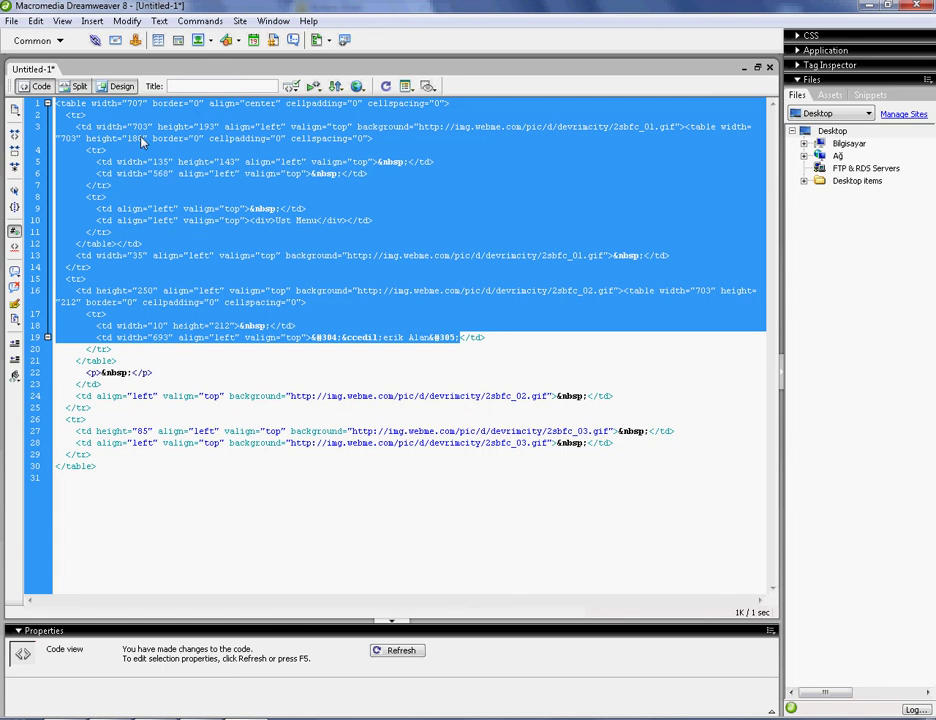
pyautogui.rightClick(68, 55)
pyautogui.click(95, 62)
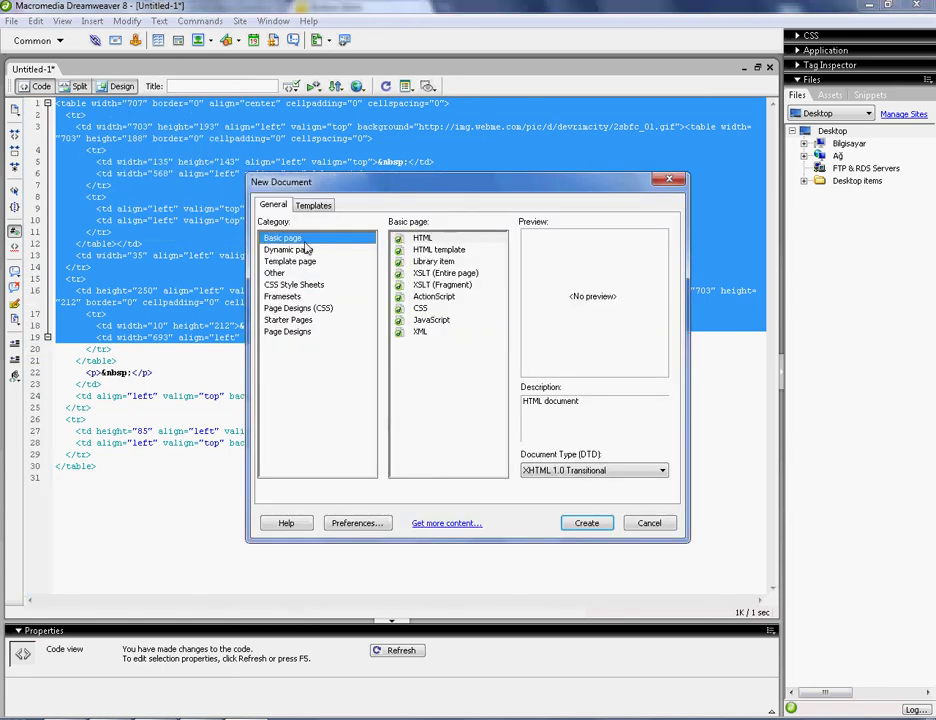
pyautogui.doubleClick(425, 239)
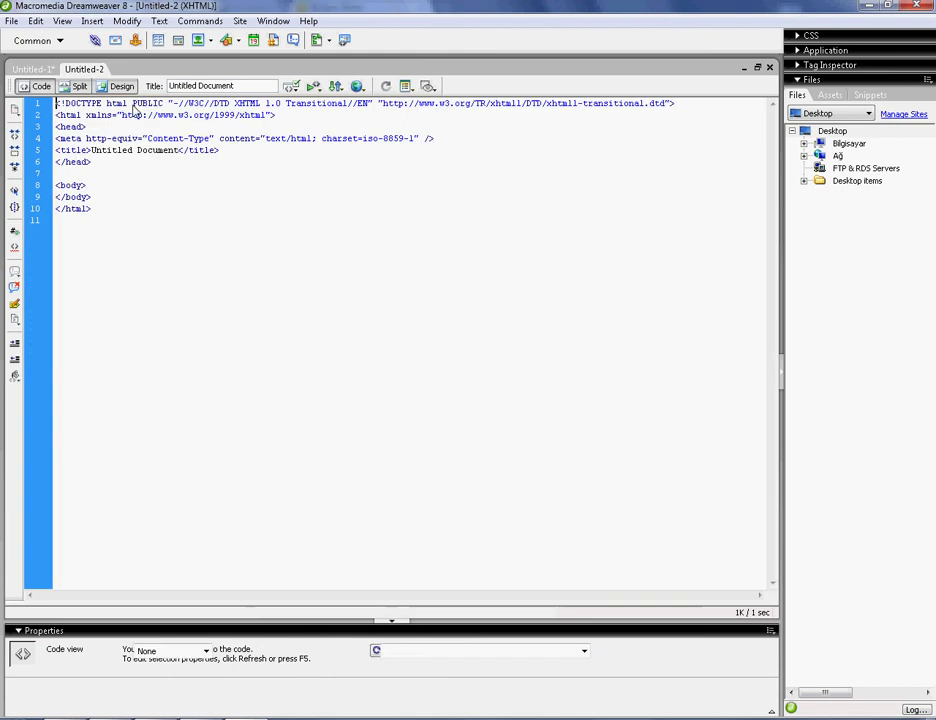
# Step: Delete all the default code from the new page and show the empty page in Design view
pyautogui.hotkey('ctrl', 'a')
pyautogui.press('Delete')
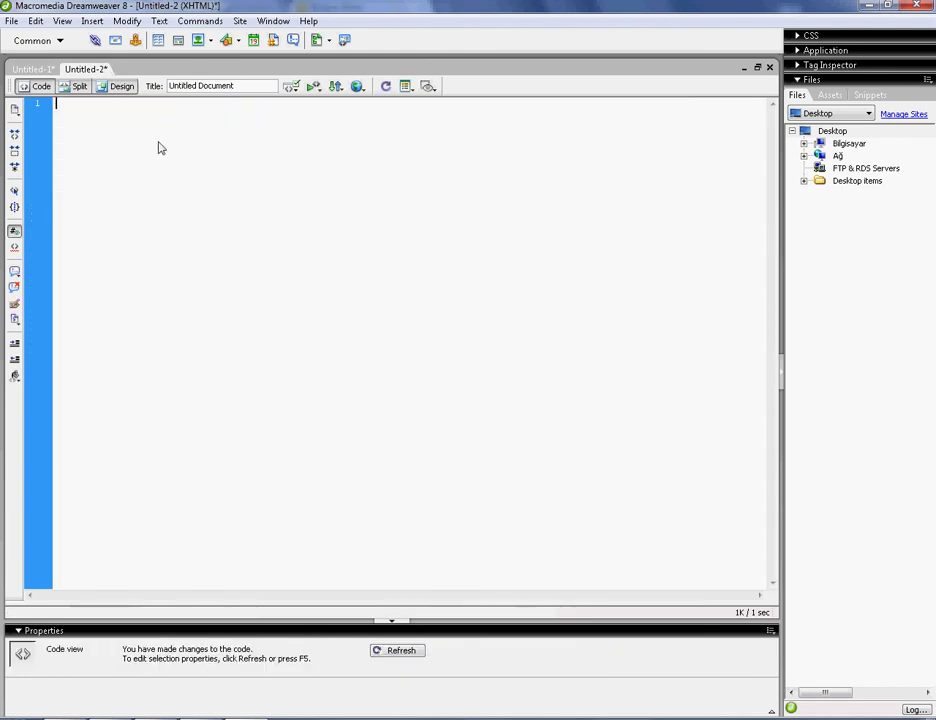
pyautogui.click(121, 87)
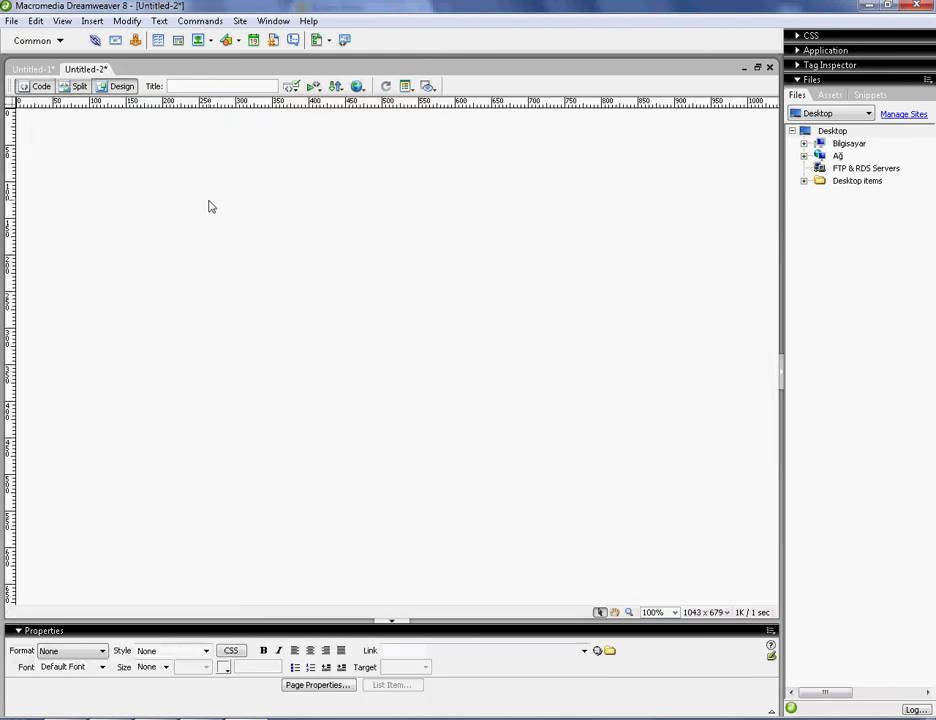
# Step: Open the empty page's properties and set the page font to Times New Roman, Times, serif at 12 pixels
pyautogui.rightClick(365, 440)
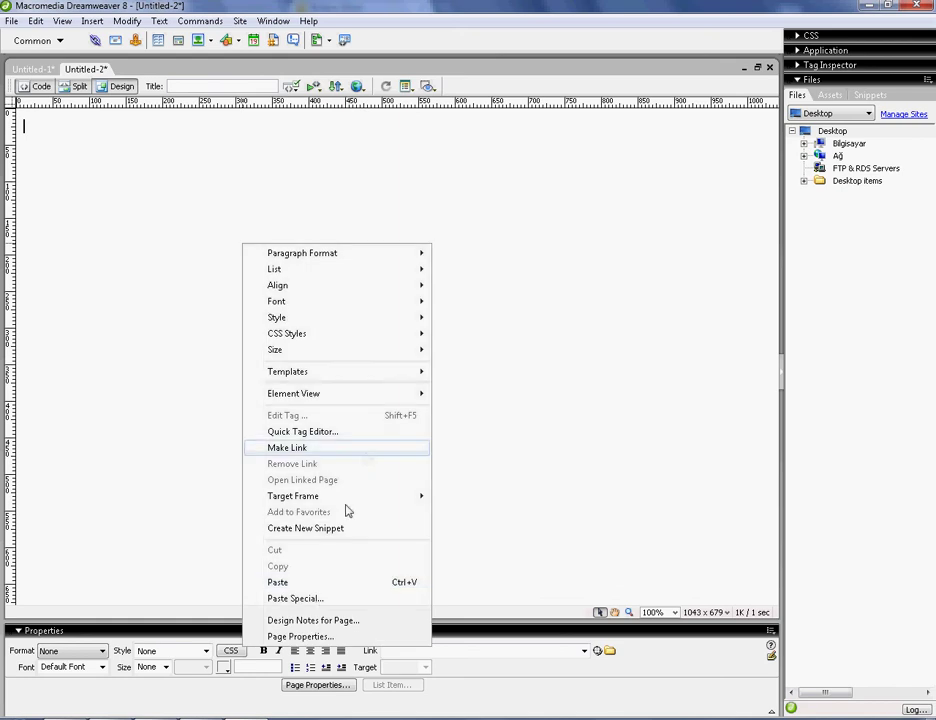
pyautogui.click(323, 637)
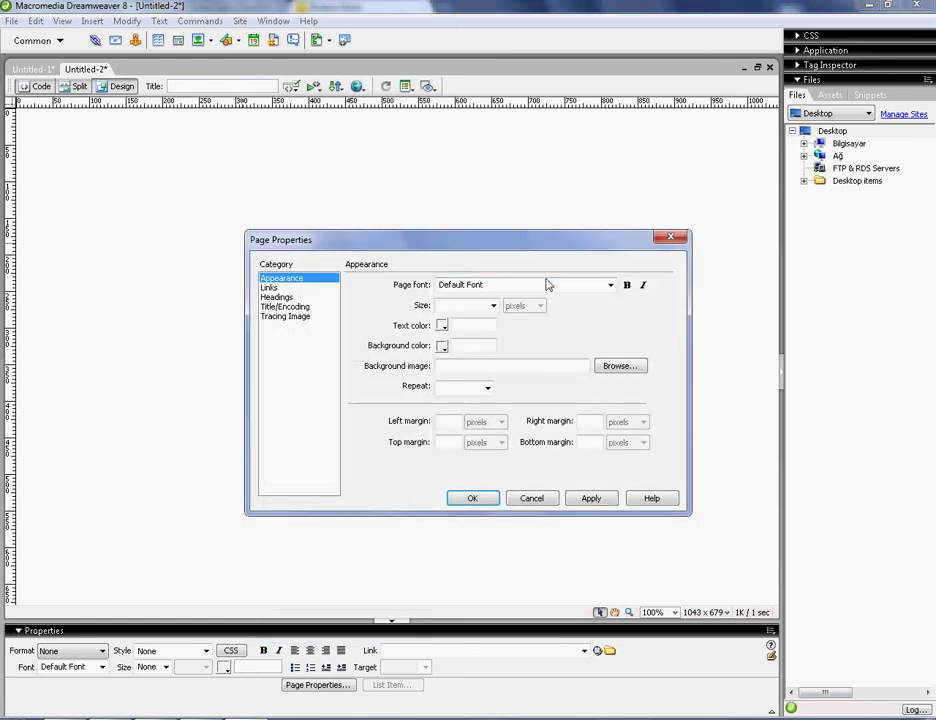
pyautogui.click(610, 285)
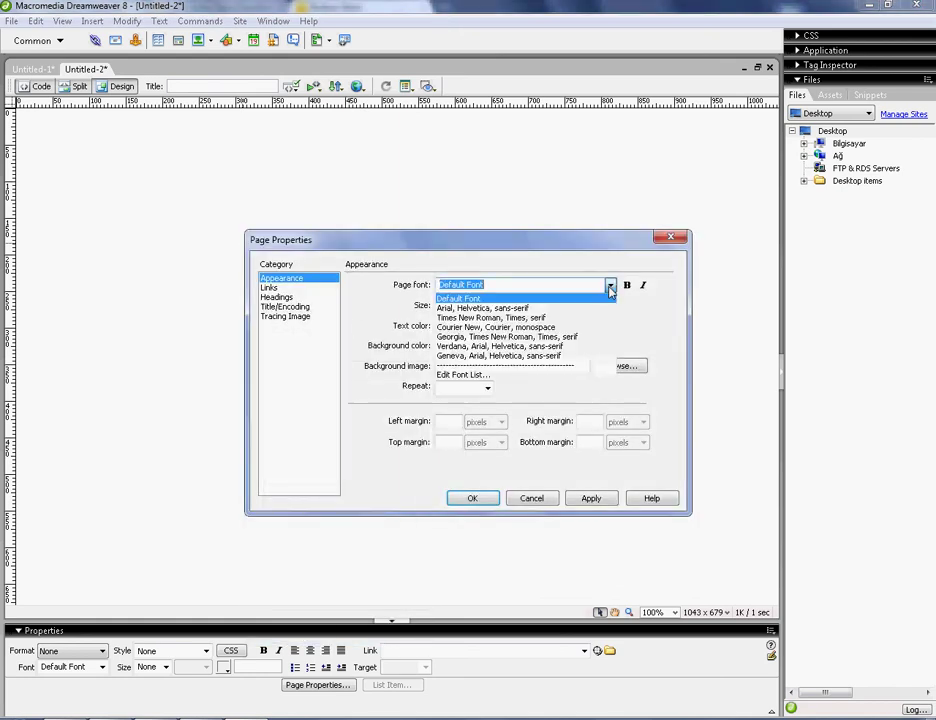
pyautogui.click(505, 318)
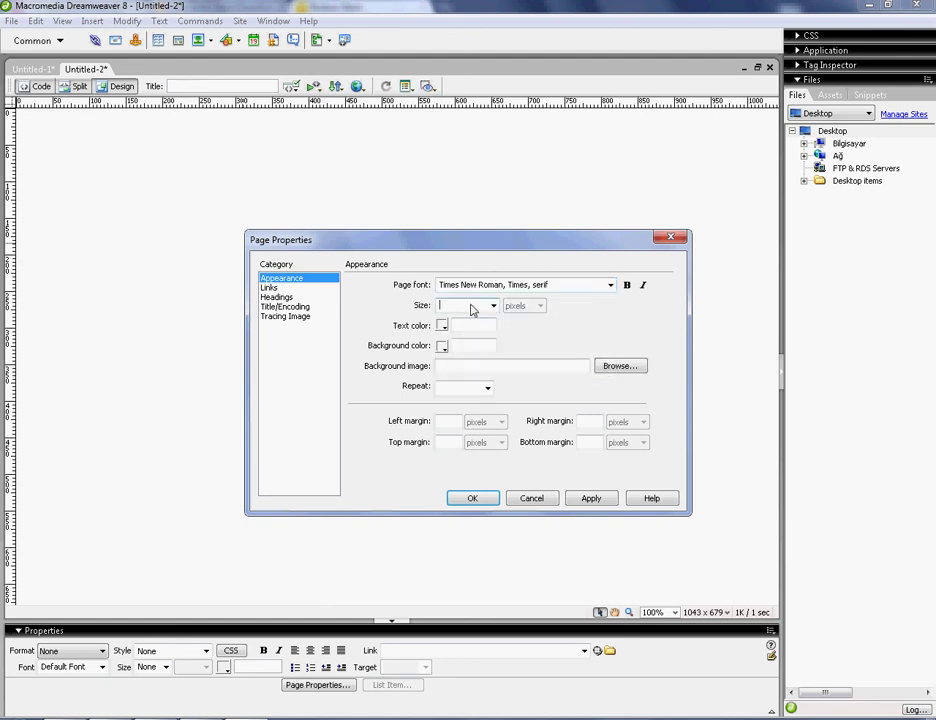
pyautogui.write('12')
# Step: Set the page's text color to #000000, background color to #FFFFFF and background image to the placeholder ARKAPLAN URL
pyautogui.click(442, 326)
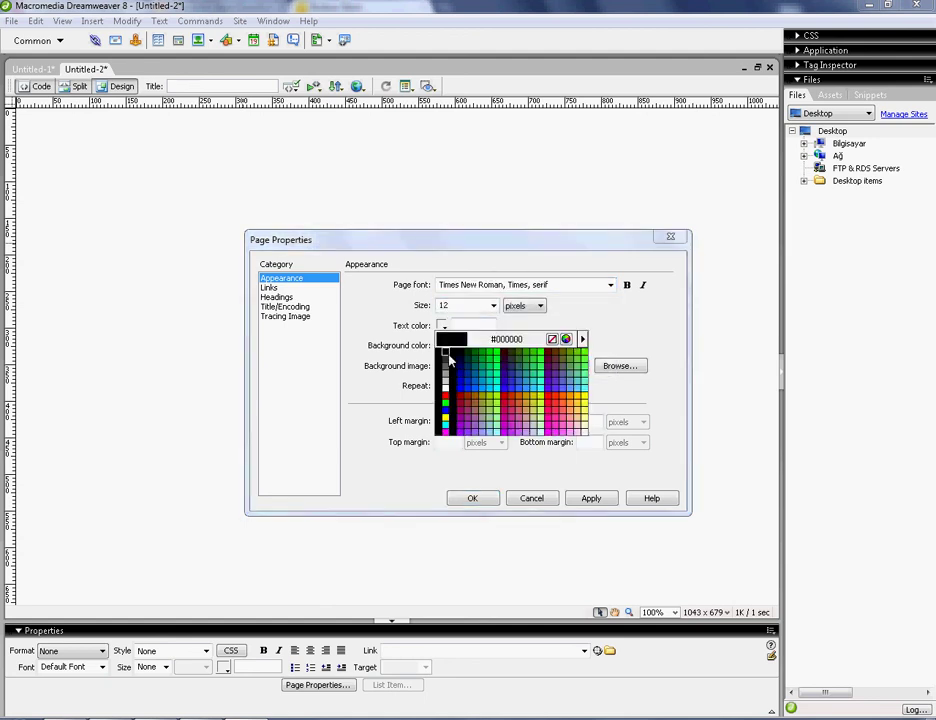
pyautogui.click(447, 360)
pyautogui.click(442, 346)
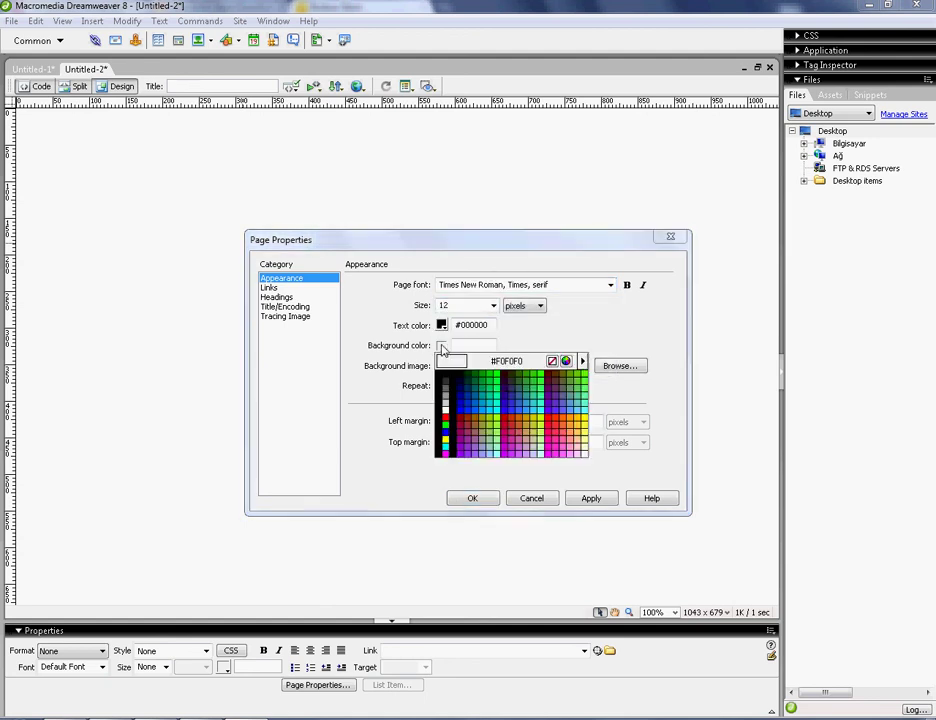
pyautogui.click(440, 421)
pyautogui.click(497, 367)
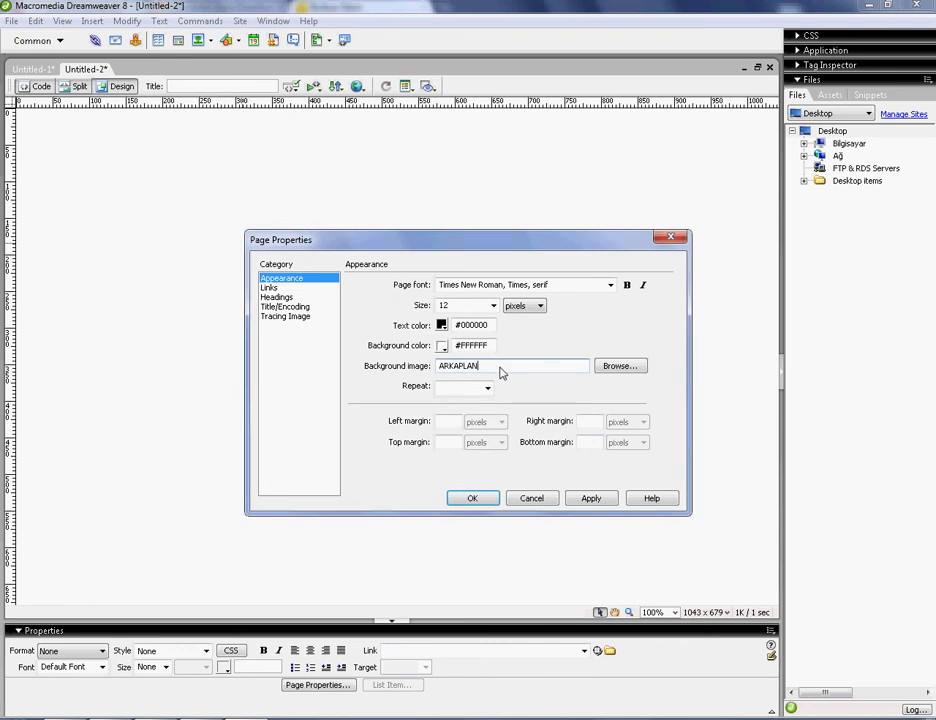
# Step: Set the page's link font to Arial, Helvetica, sans-serif at 14 pixels
pyautogui.click(269, 287)
pyautogui.click(610, 285)
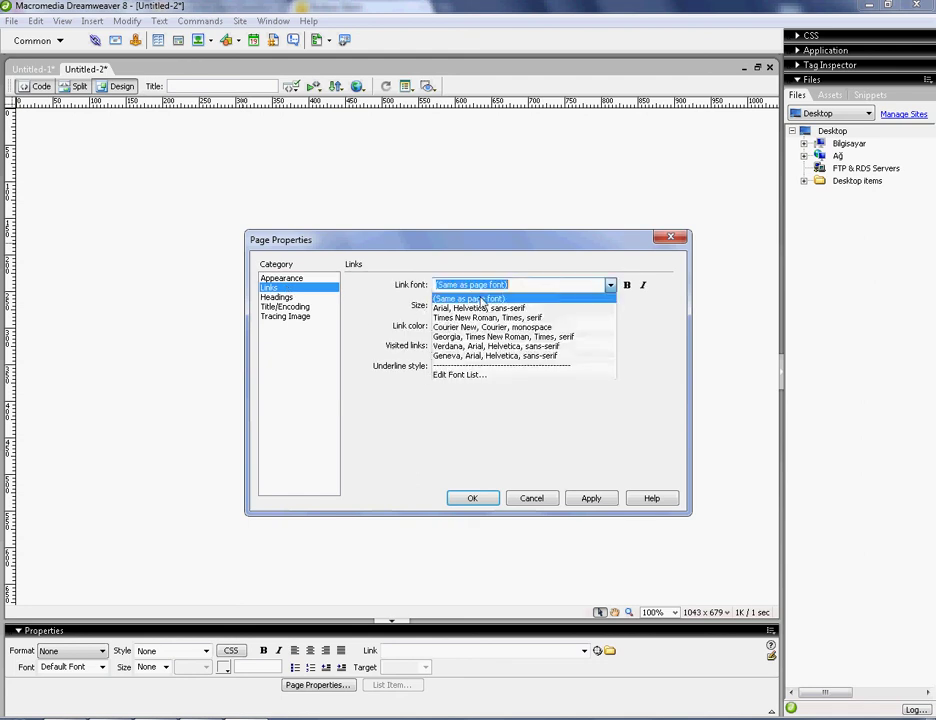
pyautogui.click(485, 308)
pyautogui.click(461, 306)
pyautogui.write('14')
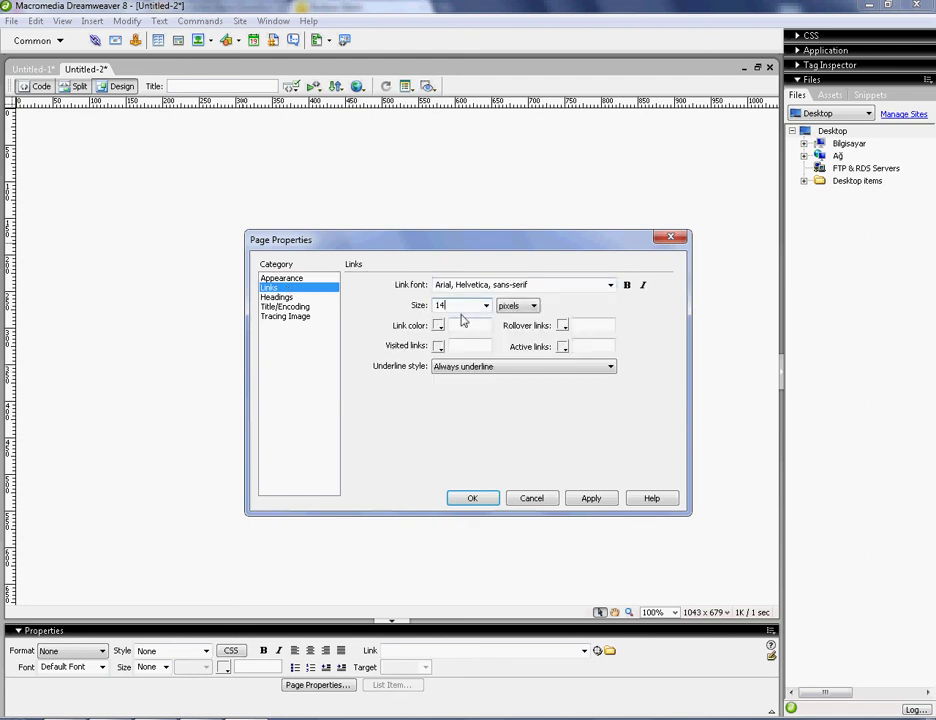
# Step: Set the link color to #666666, visited links to #FF0000, rollover links to #999999 and active links to #FF0000
pyautogui.click(438, 326)
pyautogui.click(441, 373)
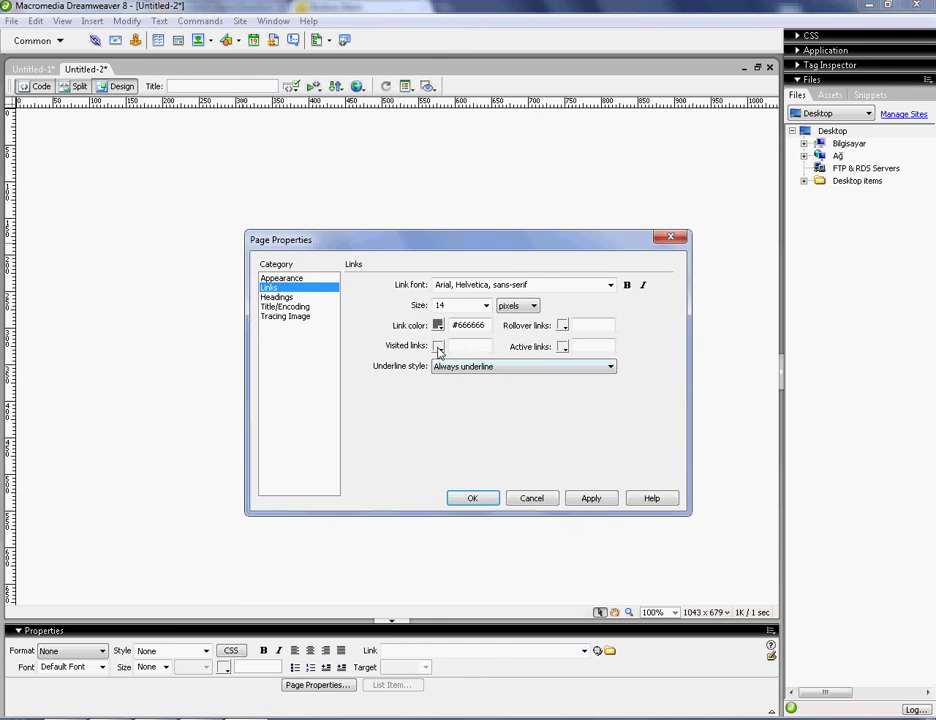
pyautogui.click(439, 346)
pyautogui.click(441, 420)
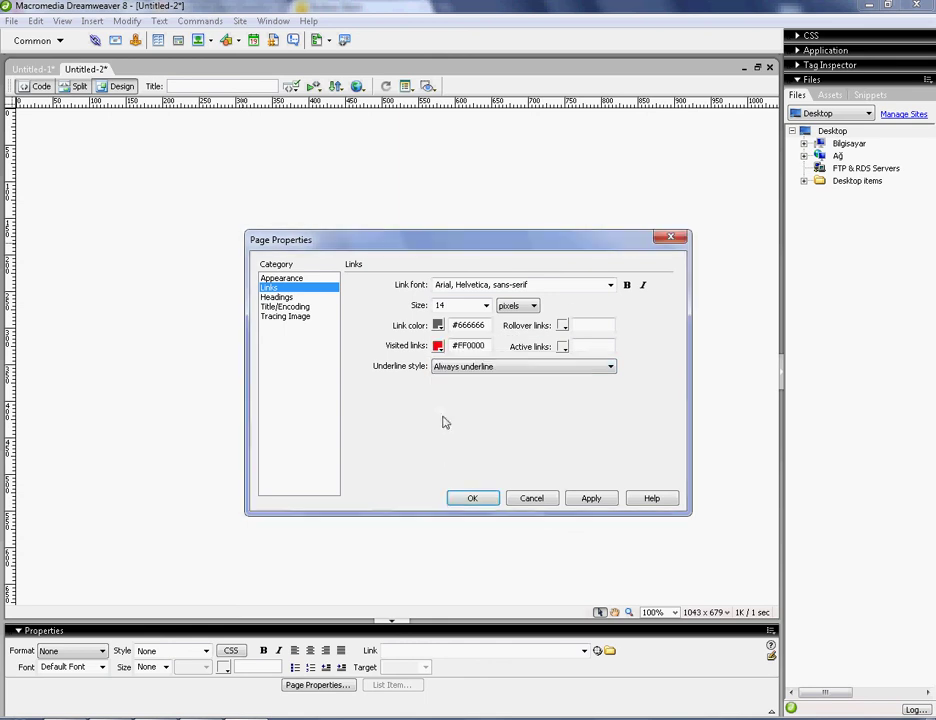
pyautogui.click(563, 326)
pyautogui.click(565, 374)
pyautogui.click(563, 347)
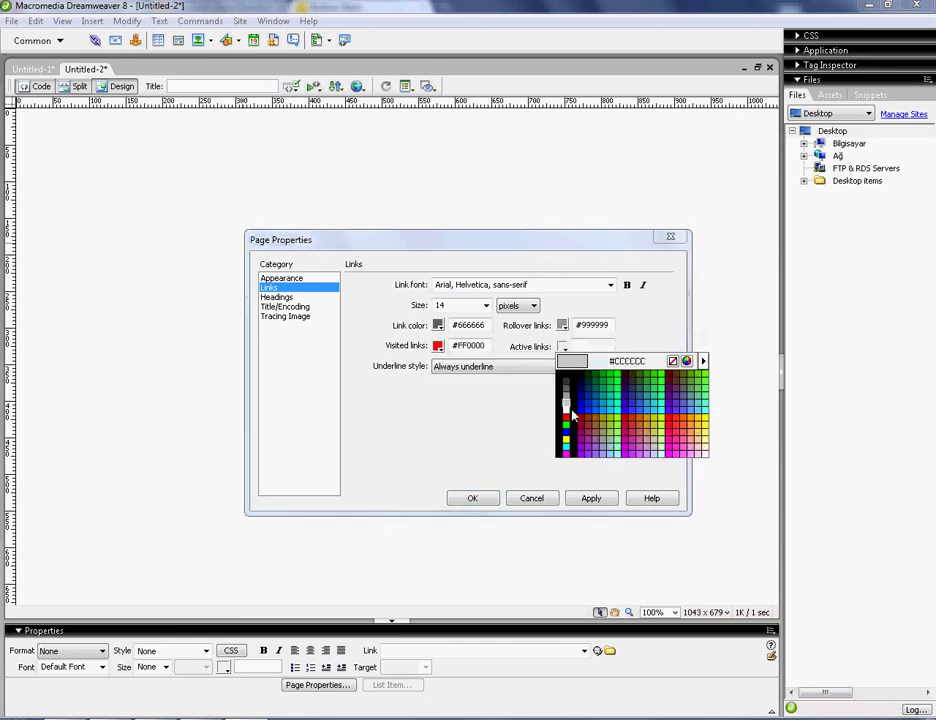
pyautogui.click(566, 425)
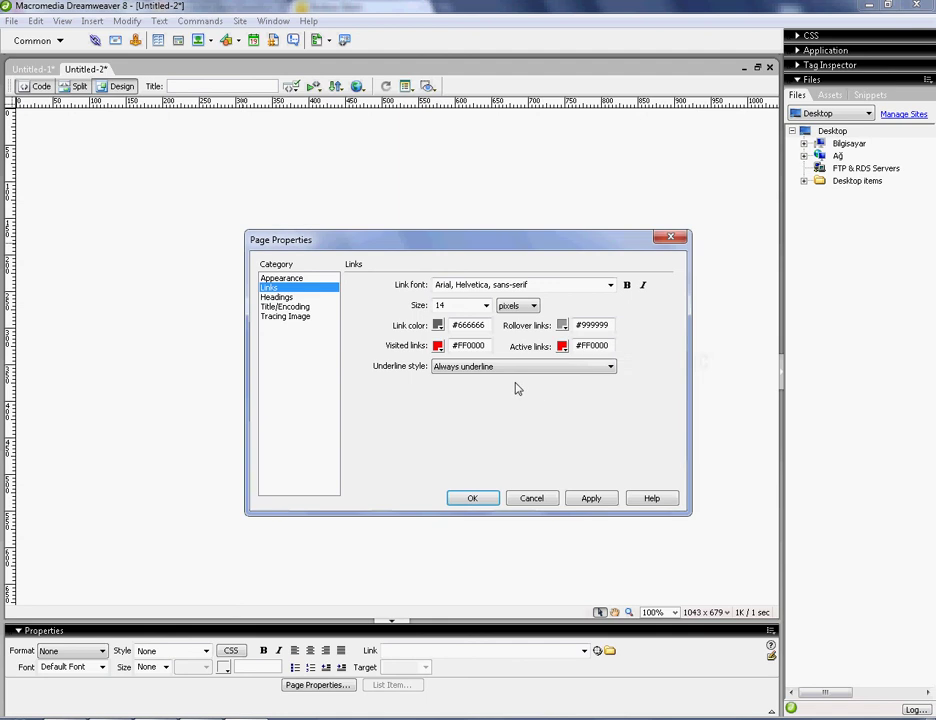
# Step: Set the link underline style to Never underline and apply the page properties
pyautogui.click(505, 366)
pyautogui.click(488, 389)
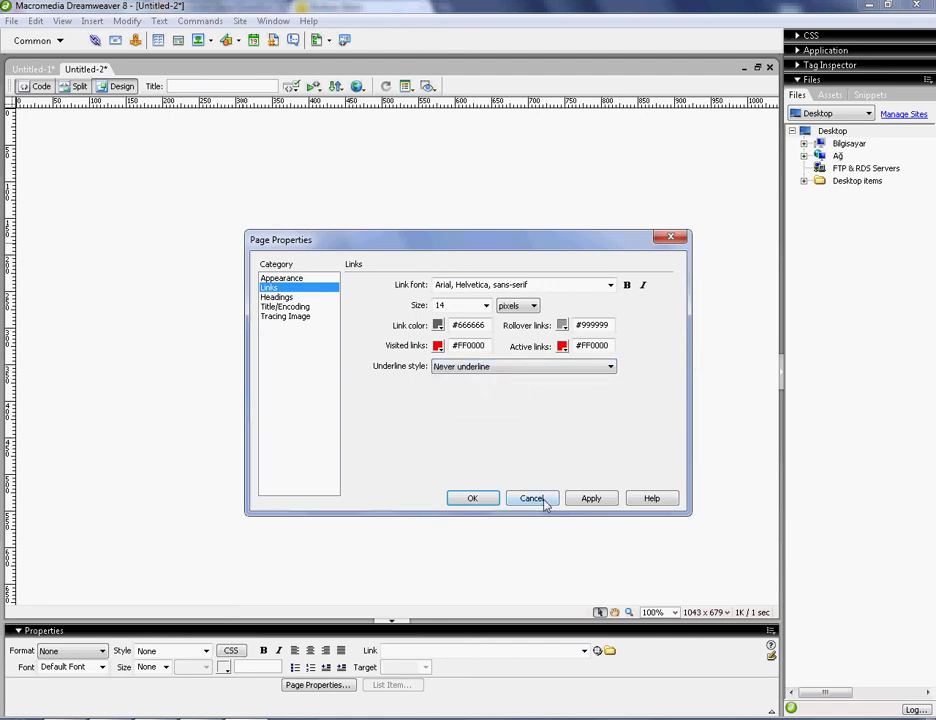
pyautogui.click(589, 499)
pyautogui.click(478, 500)
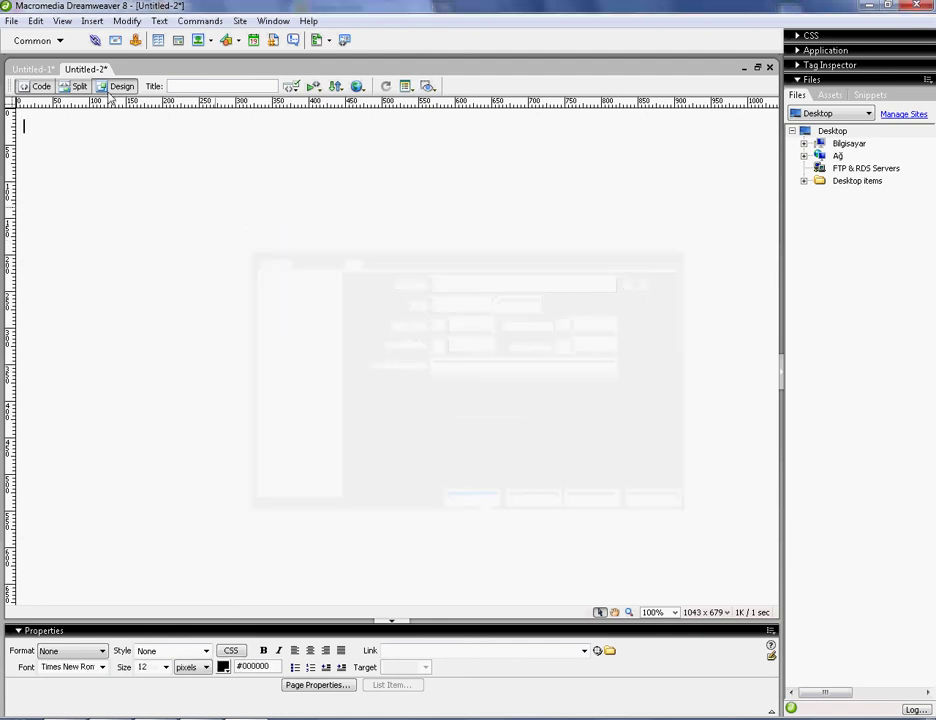
# Step: Show the page's code and delete everything from the opening style tag through the body,td,th rule, including the leftover blank line
pyautogui.click(36, 86)
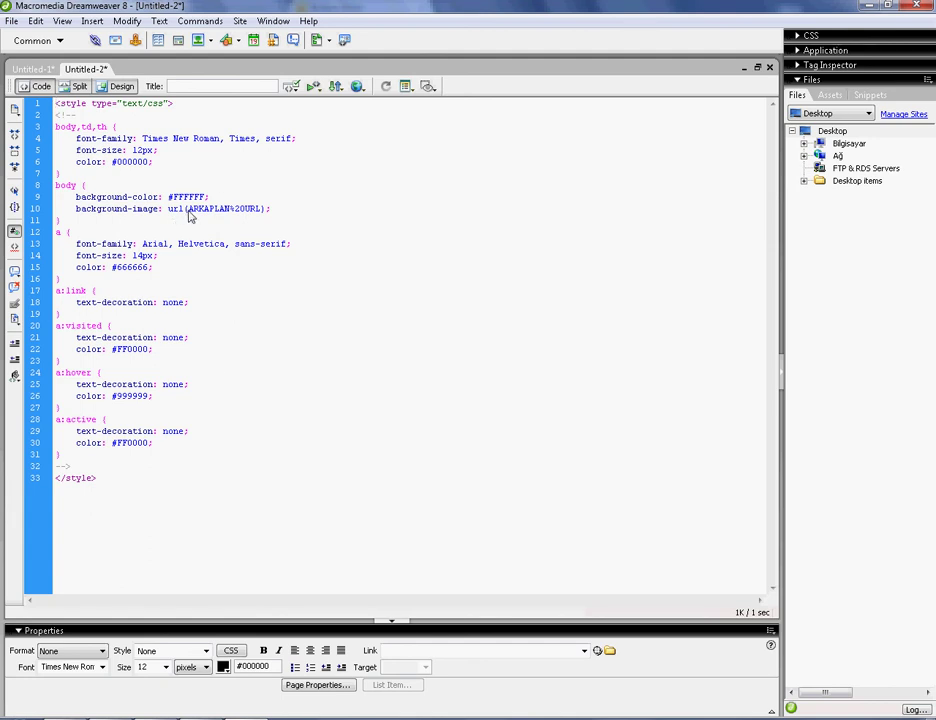
pyautogui.moveTo(190, 215); pyautogui.dragTo(268, 216)
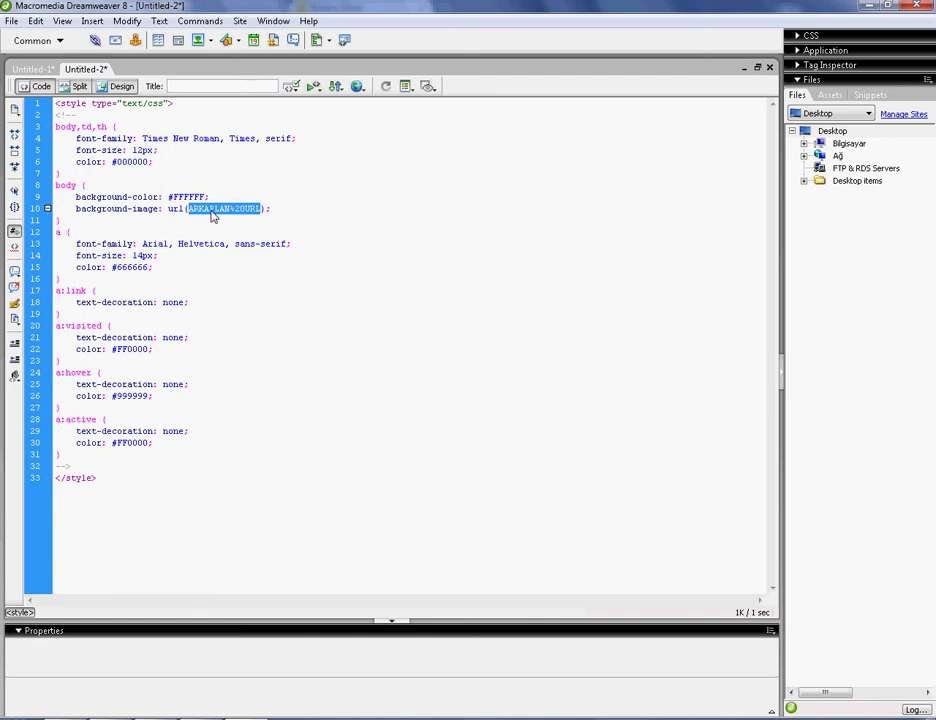
pyautogui.moveTo(66, 178); pyautogui.dragTo(14, 66)
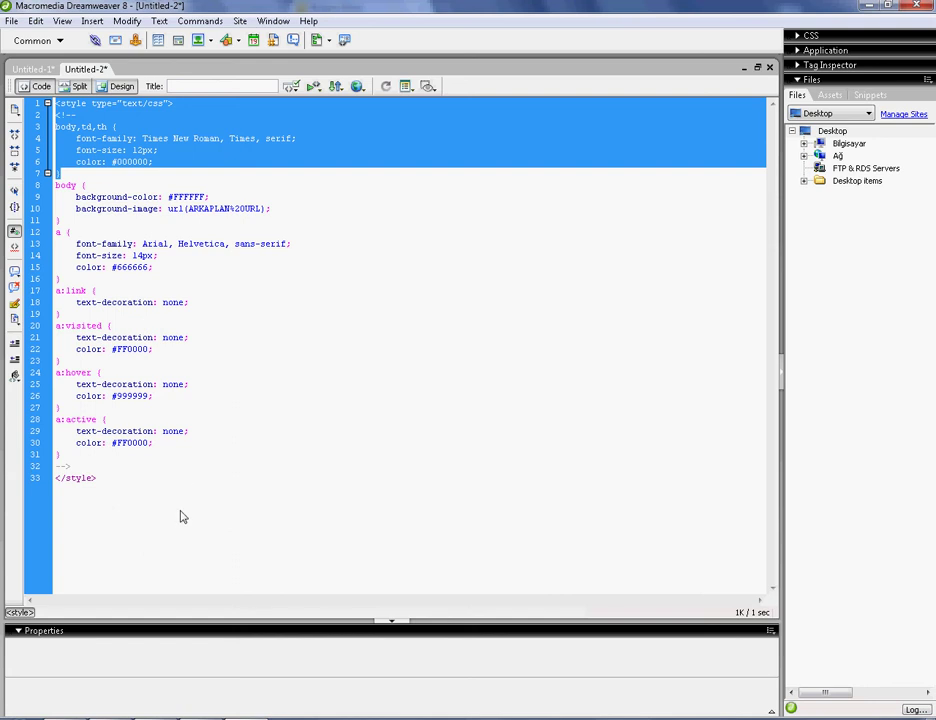
pyautogui.press('Delete')
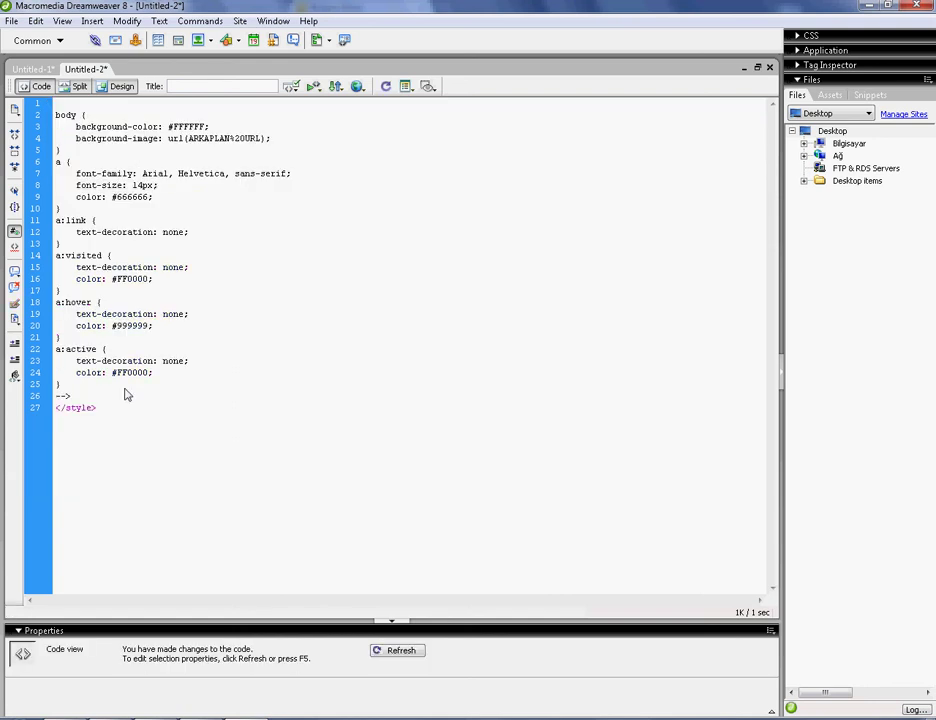
pyautogui.press('BackSpace')
pyautogui.hotkey('ctrl', 'a')
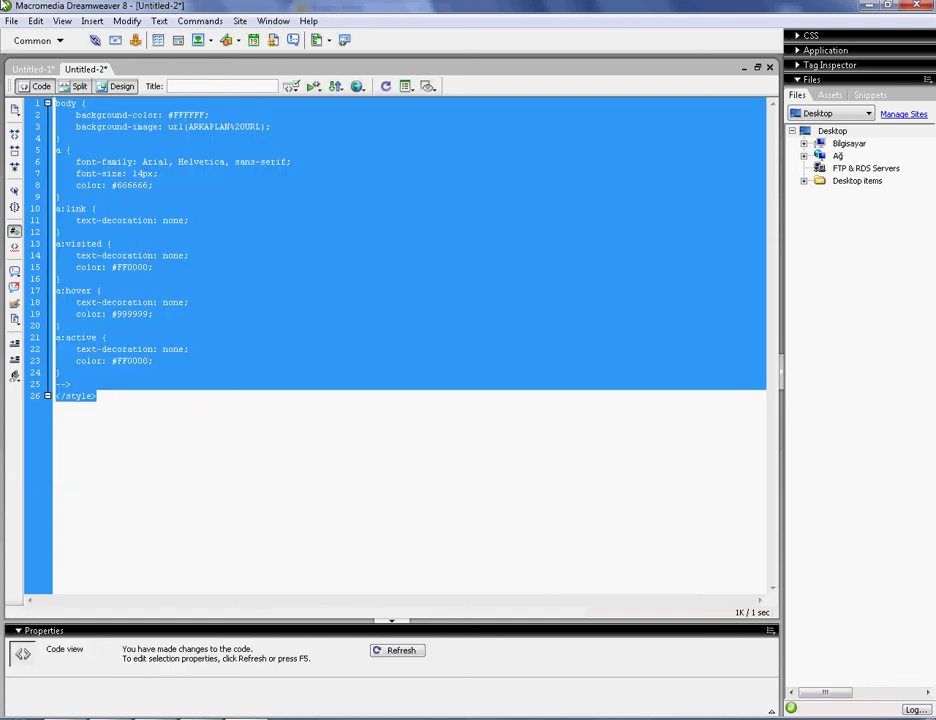
pyautogui.click(236, 437)
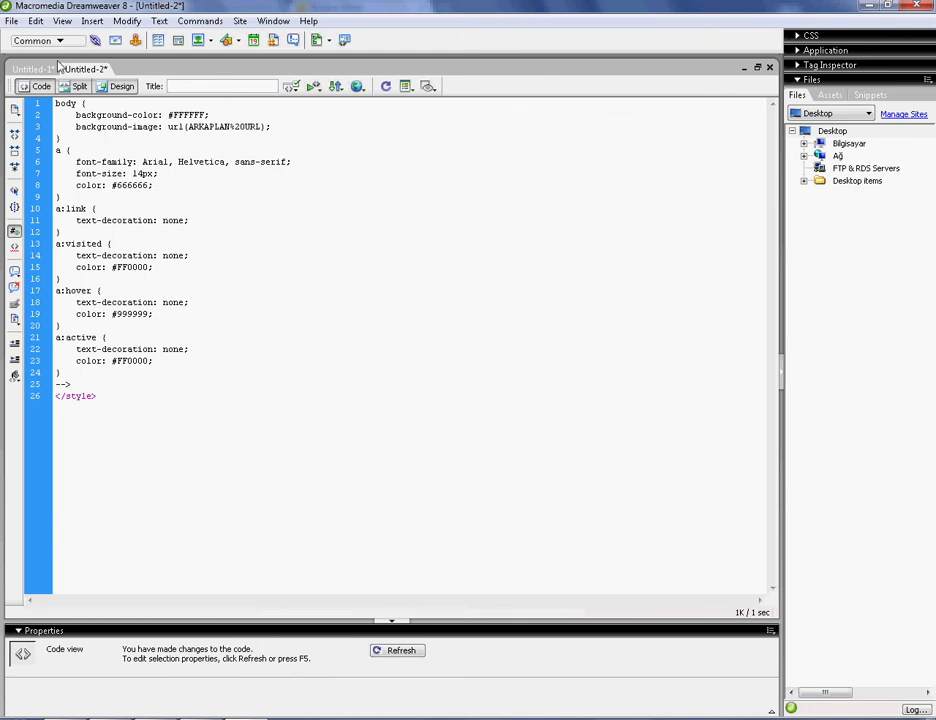
# Step: Switch to Bedava-Sitem in the browser, close the image preview and open the advanced design settings (Gelişmiş ayarlar)
pyautogui.hotkey('alt', 'Tab')
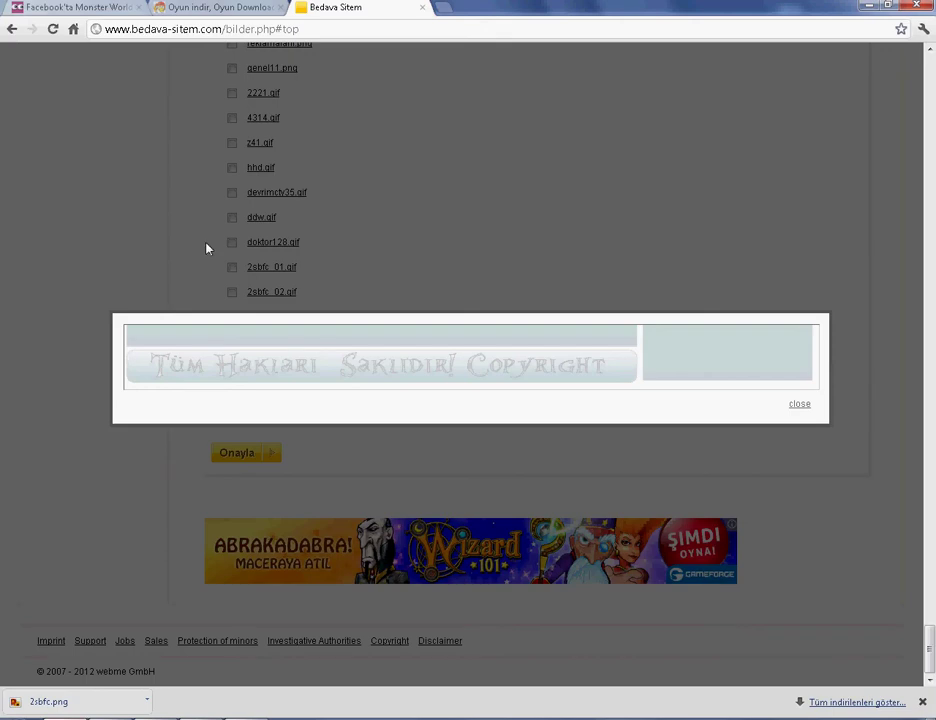
pyautogui.click(225, 370)
pyautogui.scroll(-15, 230, 343)
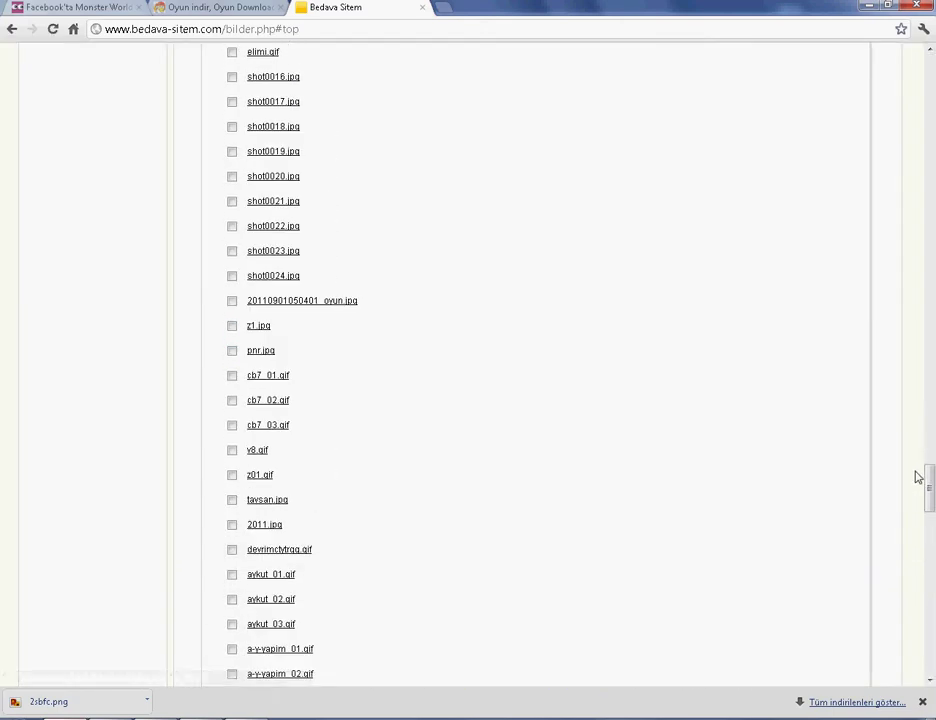
pyautogui.scroll(15, 928, 209)
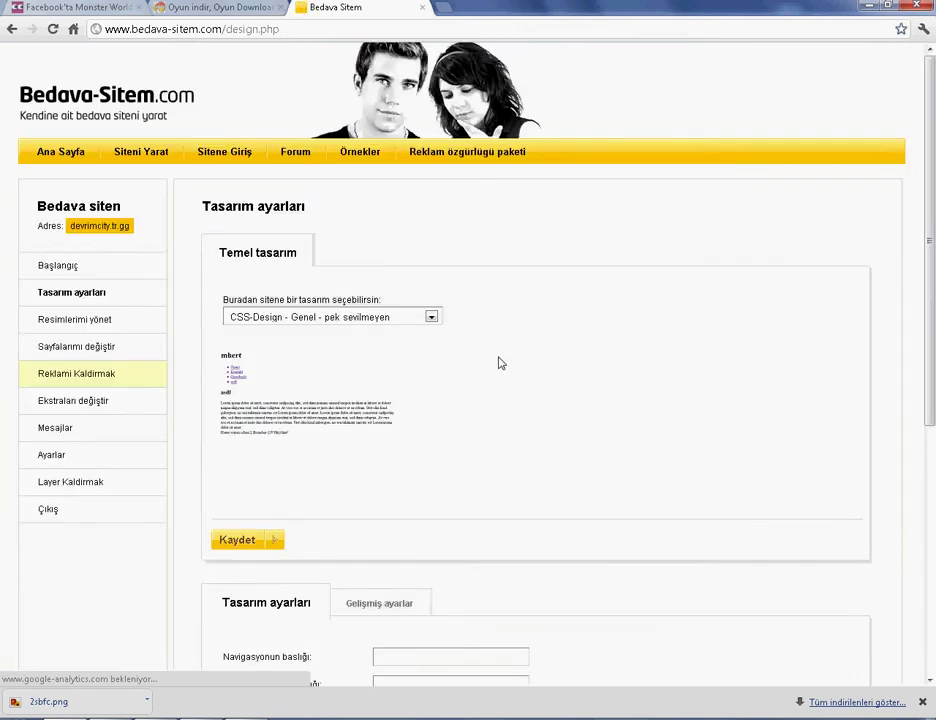
pyautogui.scroll(-4, 435, 366)
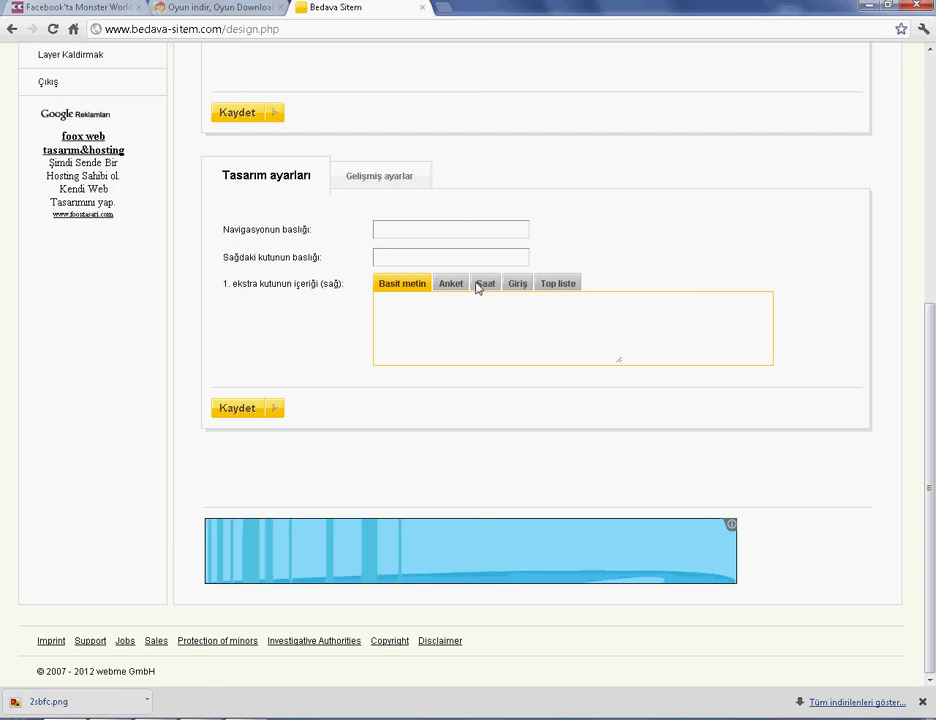
pyautogui.click(380, 188)
# Step: Clear the old code from the "Tasarımın üzerindeki yazı", "Tasarımın altındaki yazı" and "CSS Kodu" fields
pyautogui.click(414, 246)
pyautogui.hotkey('ctrl', 'a')
pyautogui.press('Delete')
pyautogui.press('Tab')
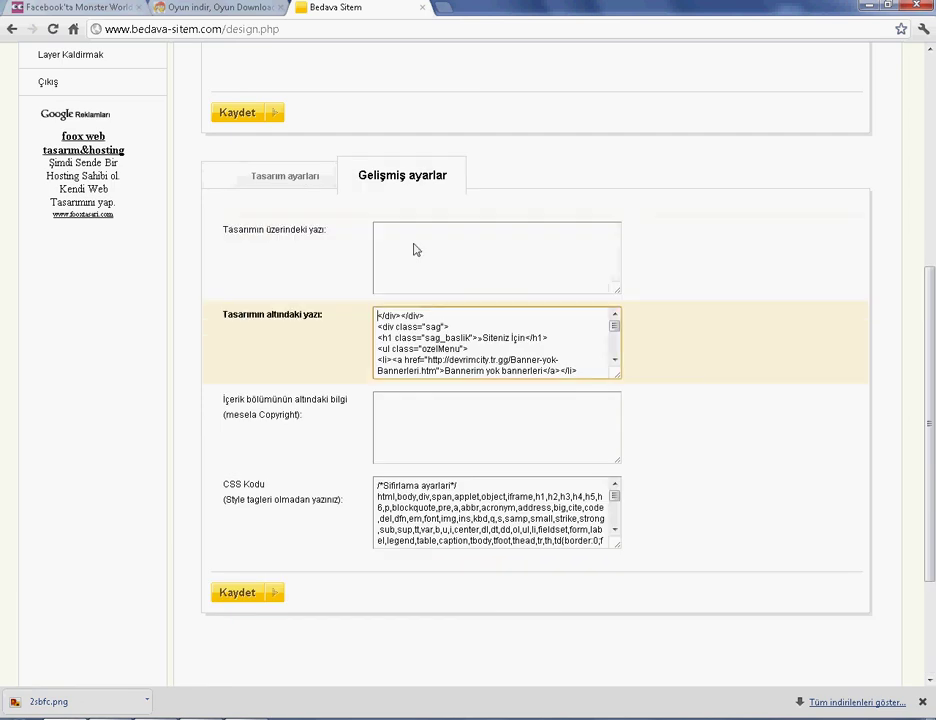
pyautogui.hotkey('ctrl', 'a')
pyautogui.press('Delete')
pyautogui.press('Tab')
pyautogui.press('Tab')
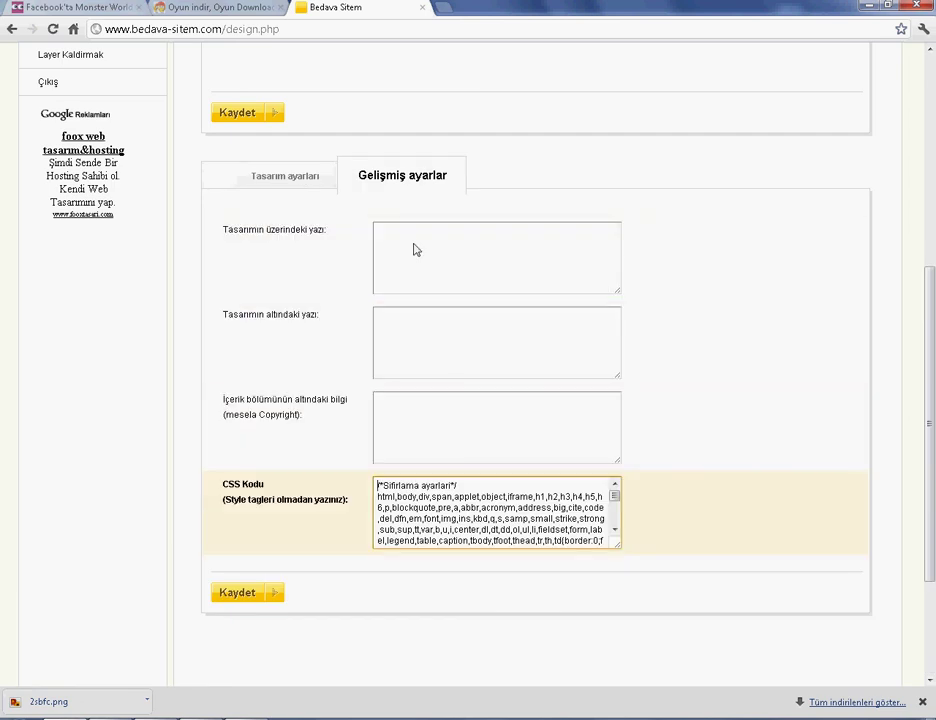
pyautogui.hotkey('ctrl', 'a')
pyautogui.press('Delete')
pyautogui.click(414, 249)
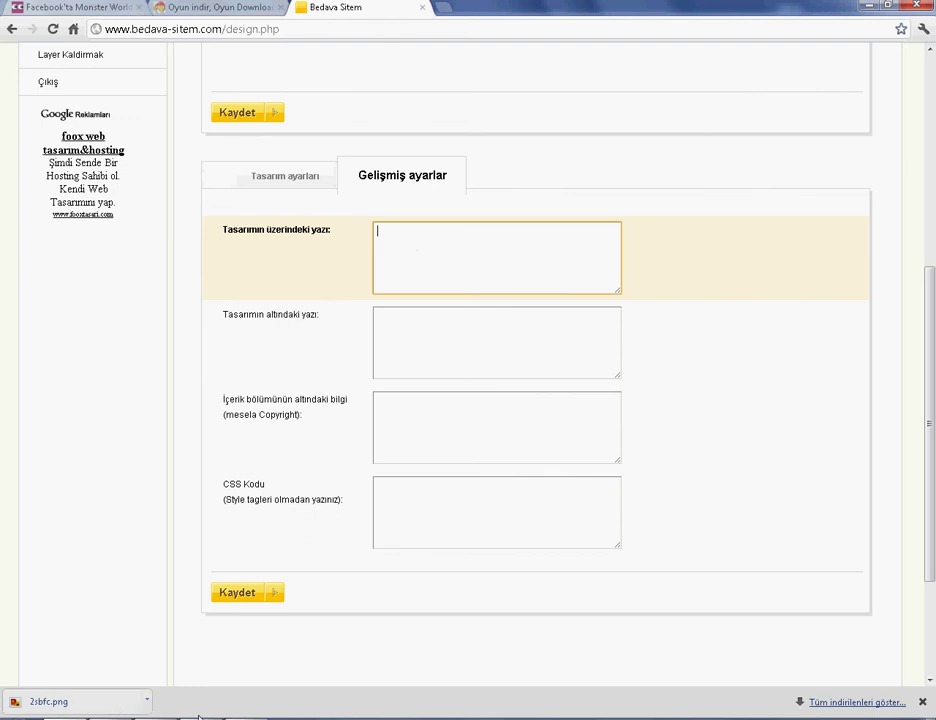
# Step: Copy all the CSS code from Untitled-2 in Dreamweaver and paste it into the browser's "CSS Kodu" field
pyautogui.hotkey('alt', 'Tab')
pyautogui.hotkey('ctrl', 'a')
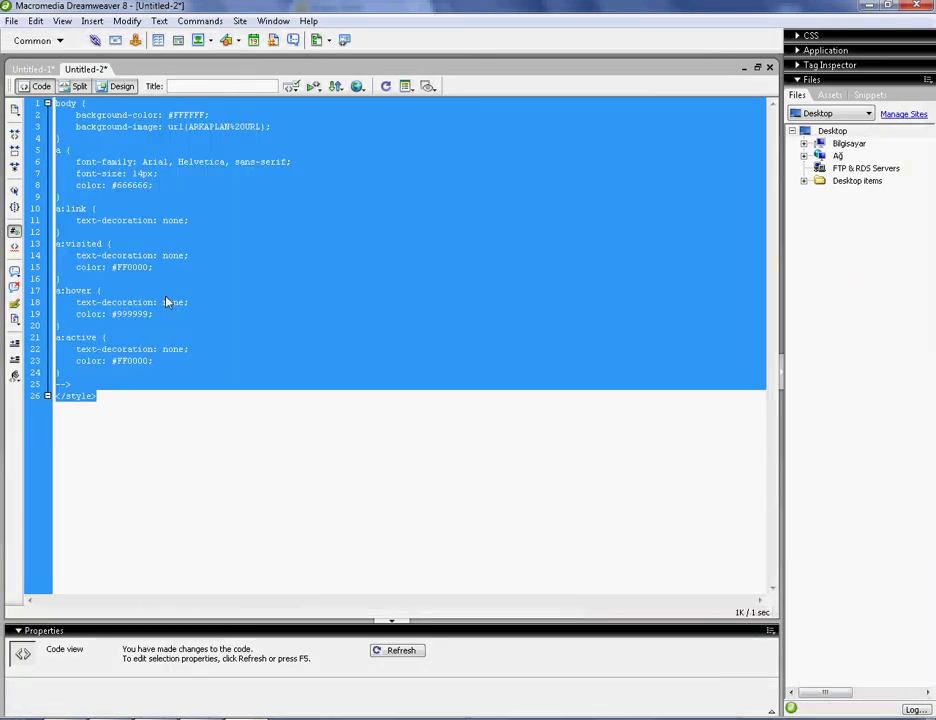
pyautogui.hotkey('ctrl', 'c')
pyautogui.hotkey('alt', 'Tab')
pyautogui.click(497, 522)
pyautogui.hotkey('ctrl', 'v')
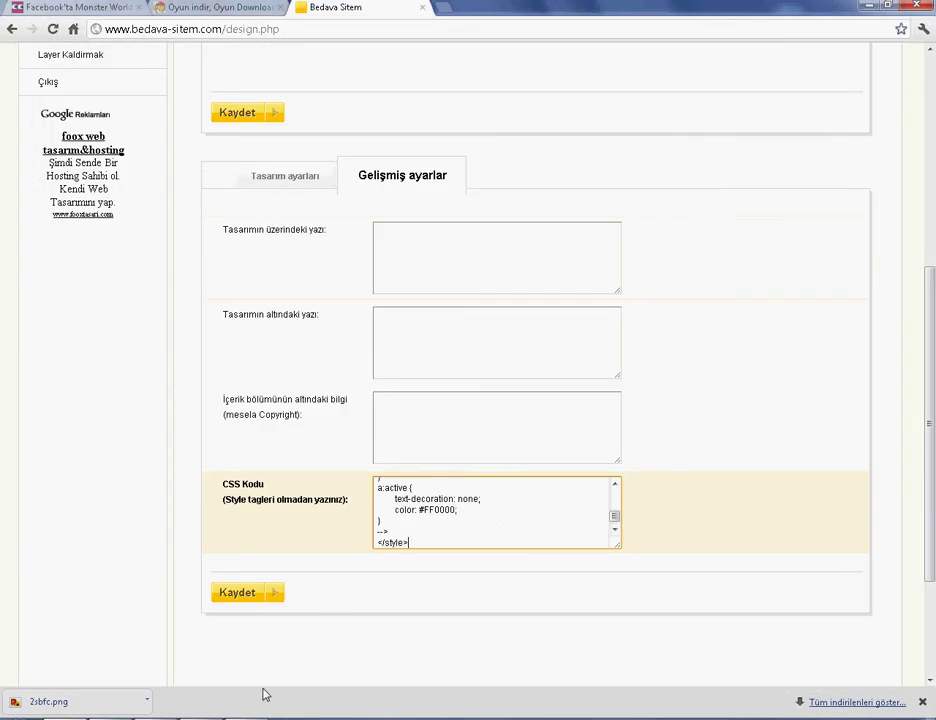
# Step: Copy the selected upper table code from Untitled-1 in Dreamweaver and paste it into the browser's "Tasarımın üzerindeki yazı" field
pyautogui.hotkey('alt', 'Tab')
pyautogui.click(45, 69)
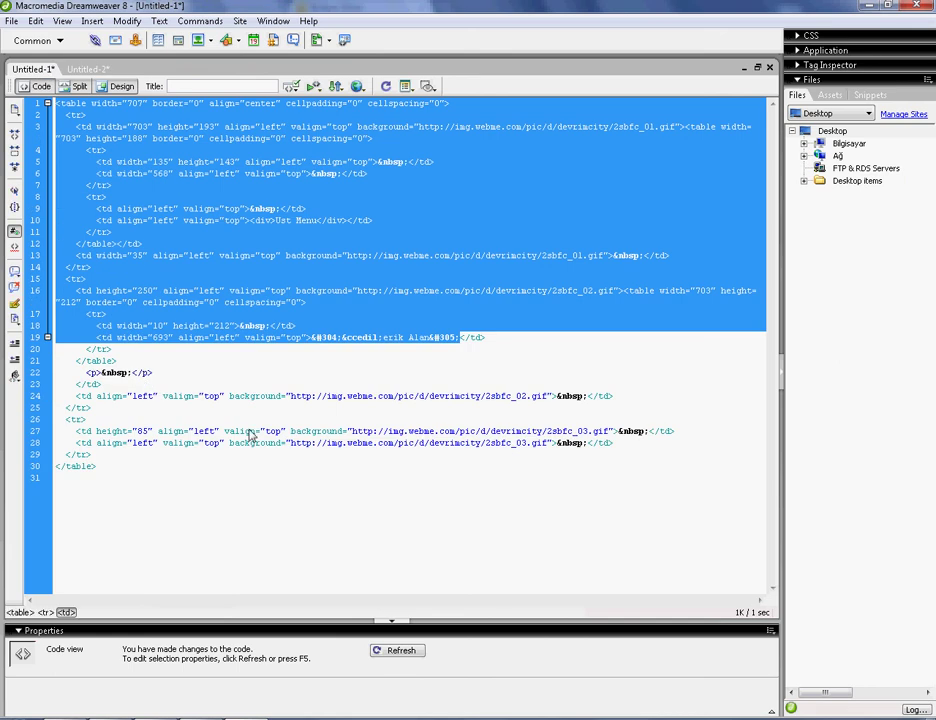
pyautogui.hotkey('alt', 'Tab')
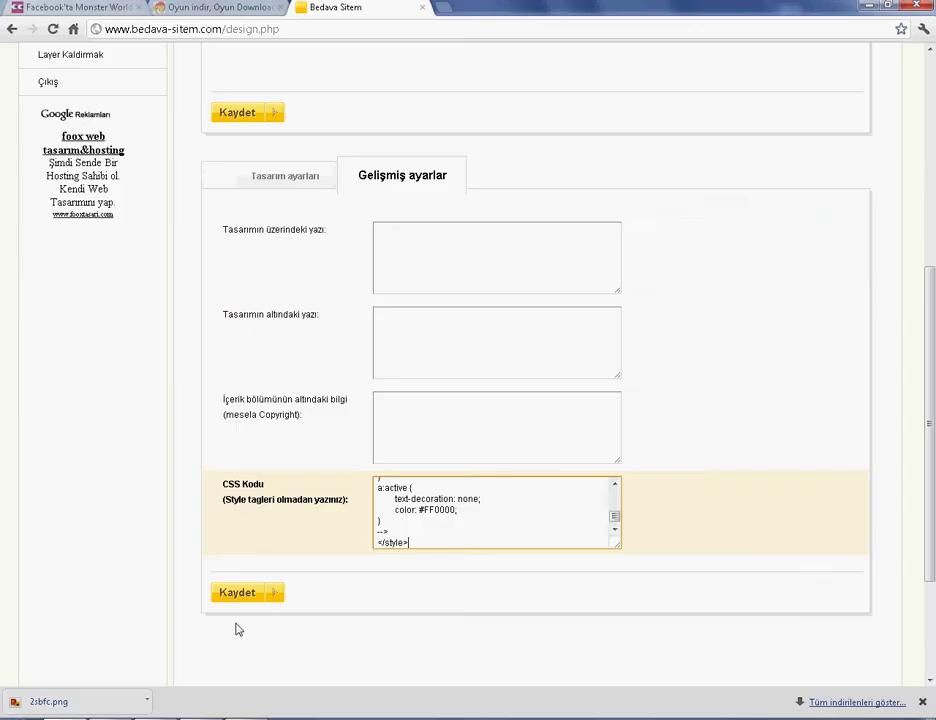
pyautogui.click(405, 285)
pyautogui.hotkey('ctrl', 'v')
# Step: Copy Untitled-1's remaining code after the "İçerik Alanı" text into the browser's "Tasarımın altındaki yazı" field and save the design settings
pyautogui.click(430, 319)
pyautogui.hotkey('alt', 'Tab')
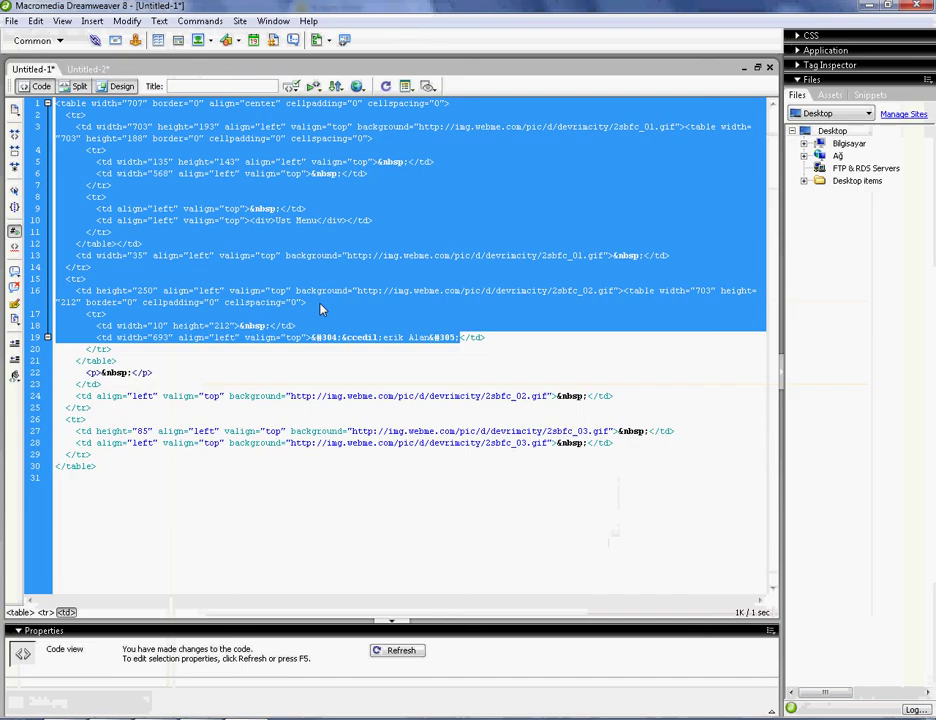
pyautogui.moveTo(461, 339); pyautogui.dragTo(475, 471)
pyautogui.hotkey('ctrl', 'c')
pyautogui.hotkey('alt', 'Tab')
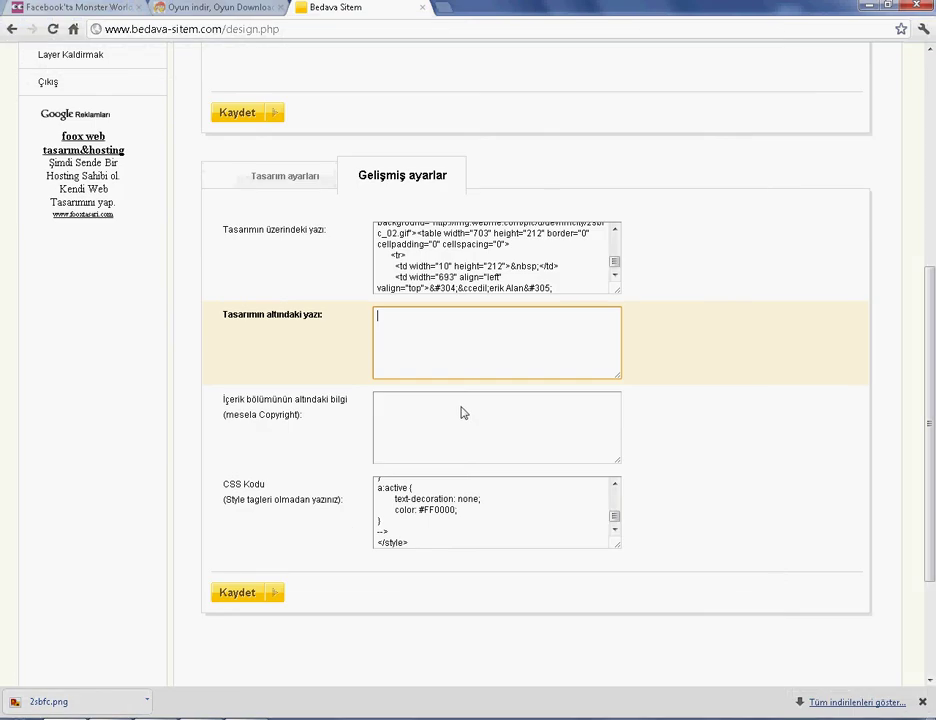
pyautogui.hotkey('ctrl', 'v')
pyautogui.click(247, 594)
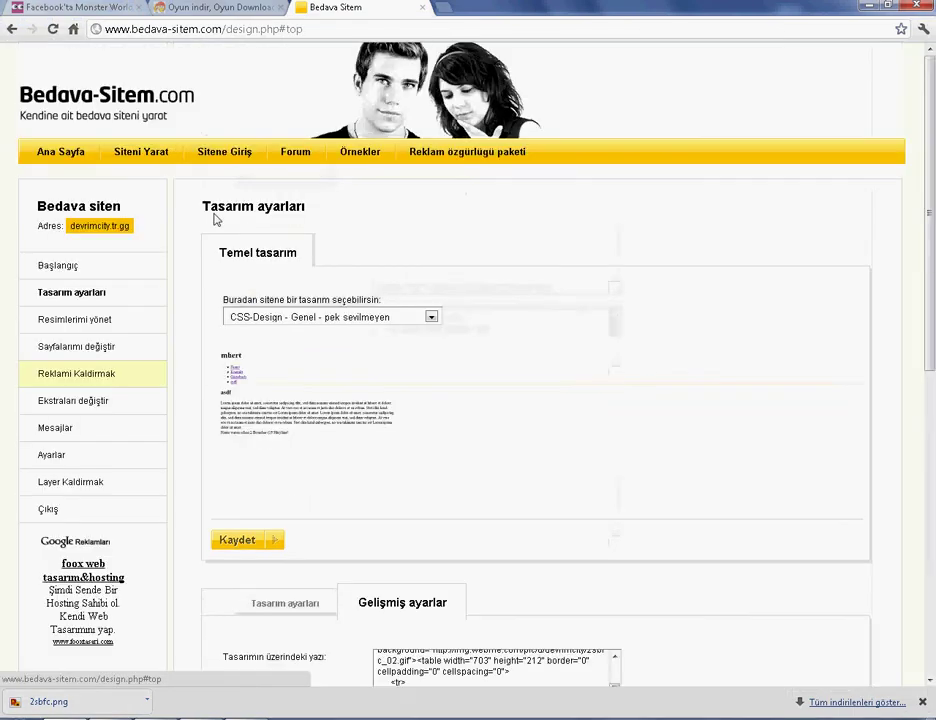
# Step: Open the devrimcity.tr.gg site, enter its home page and examine the new design's header, menu and content area
pyautogui.click(123, 227)
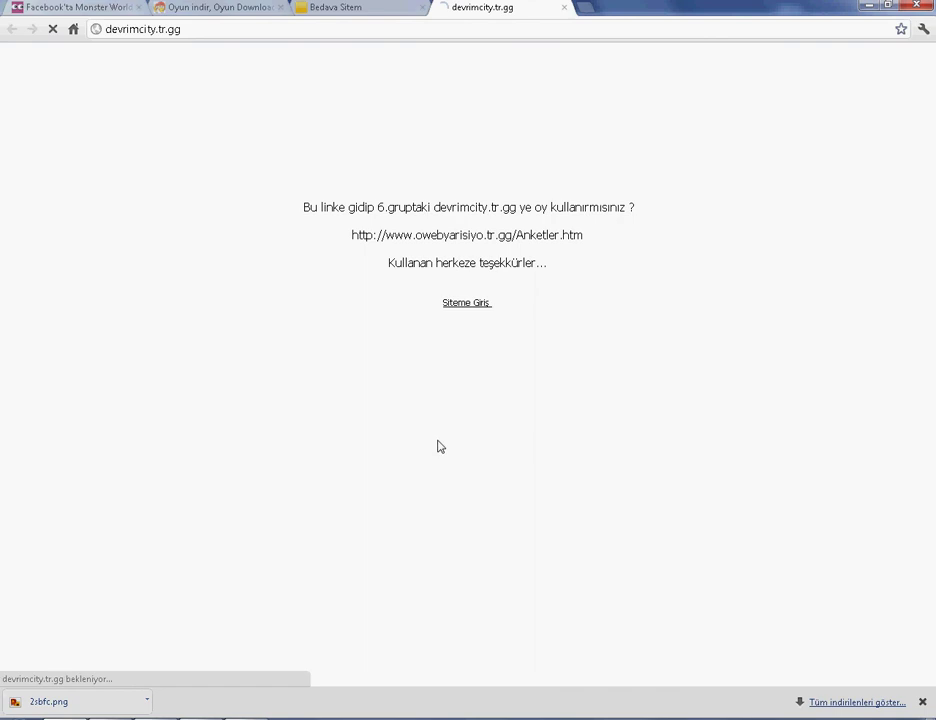
pyautogui.click(463, 303)
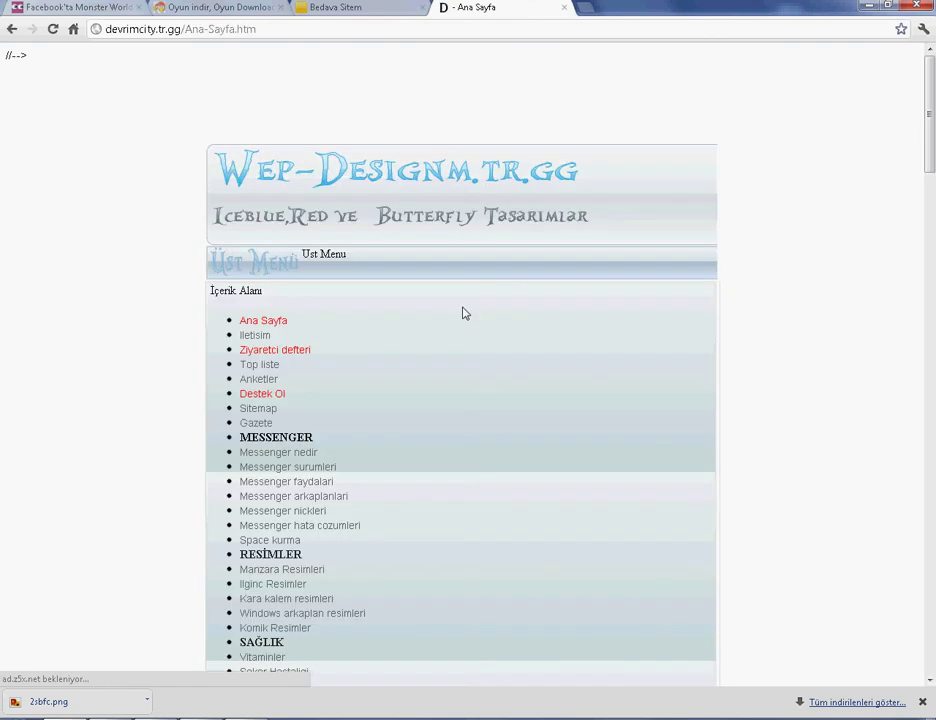
pyautogui.scroll(-4, 374, 322)
pyautogui.scroll(-9, 325, 320)
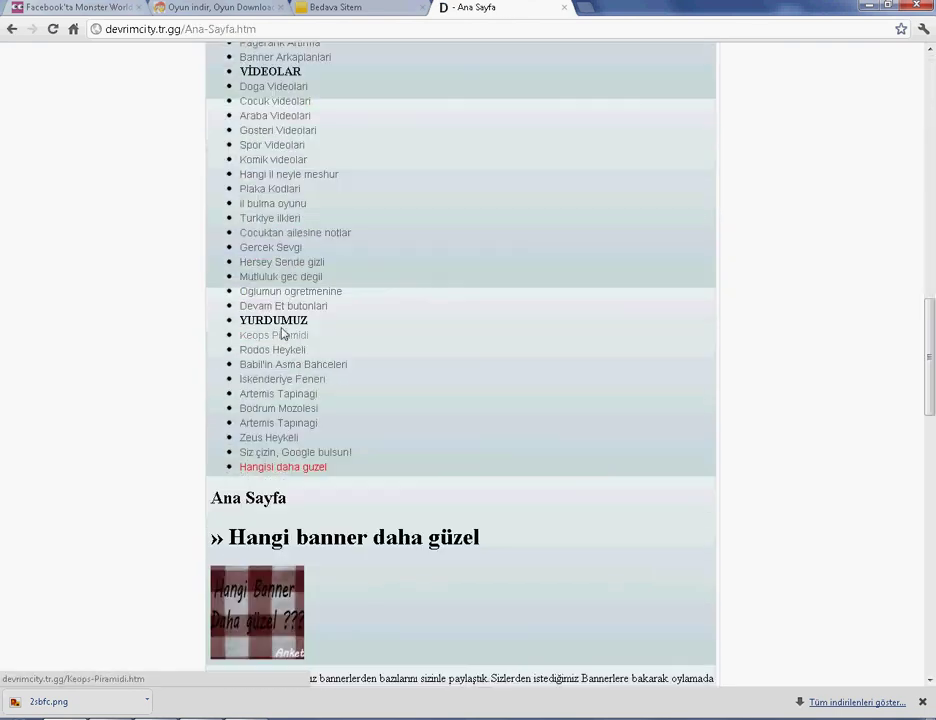
pyautogui.scroll(10, 294, 363)
pyautogui.scroll(5, 290, 330)
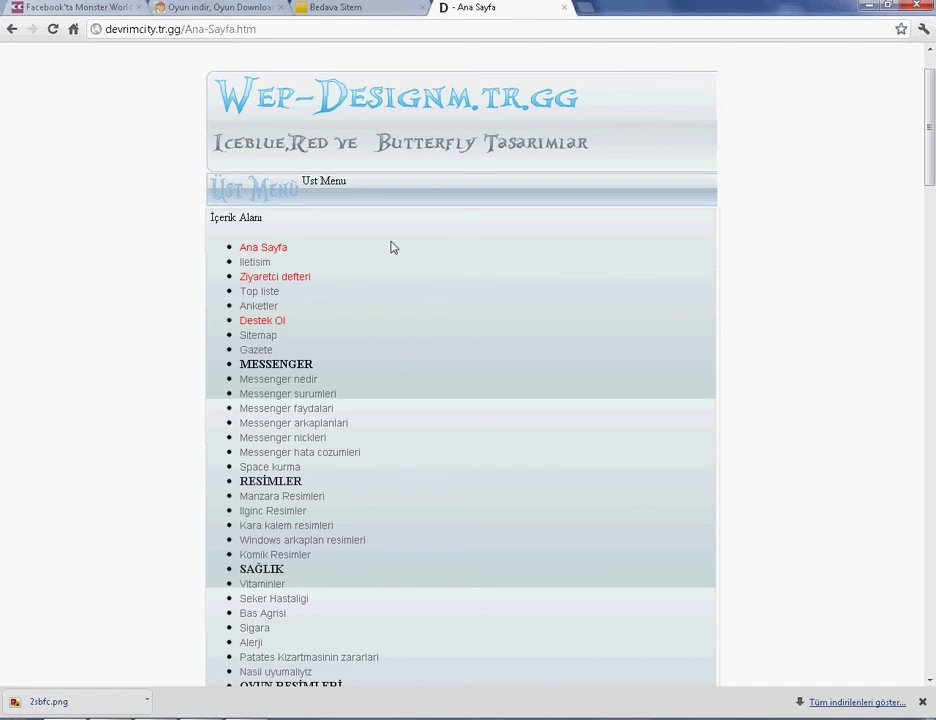
# Step: Search the site's home page for text beginning with "c"
pyautogui.scroll(-10, 391, 250)
pyautogui.hotkey('ctrl', 'f')
pyautogui.write('c')
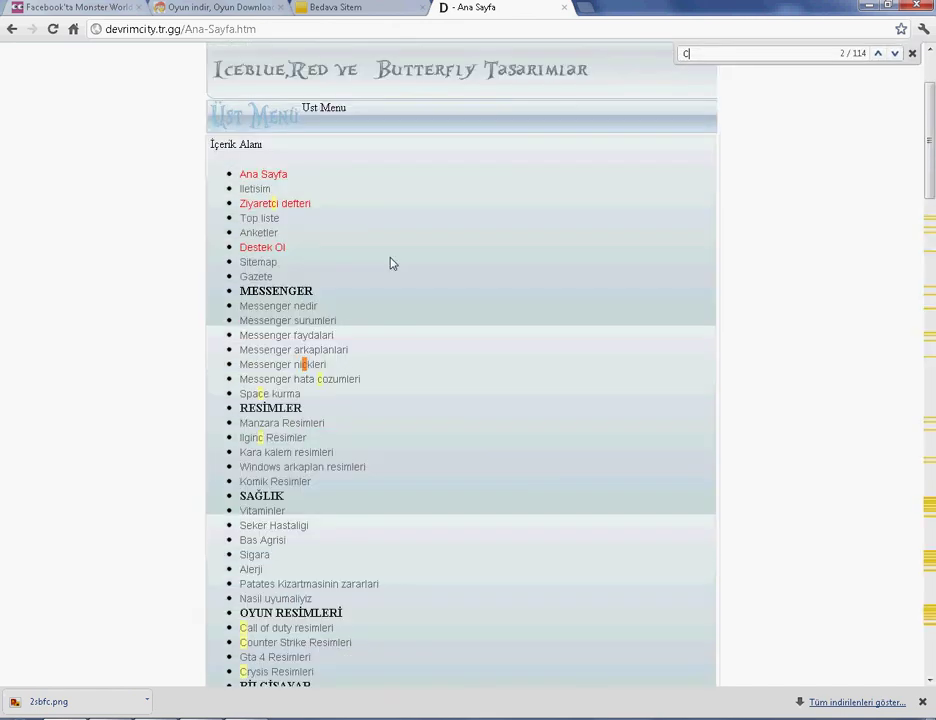